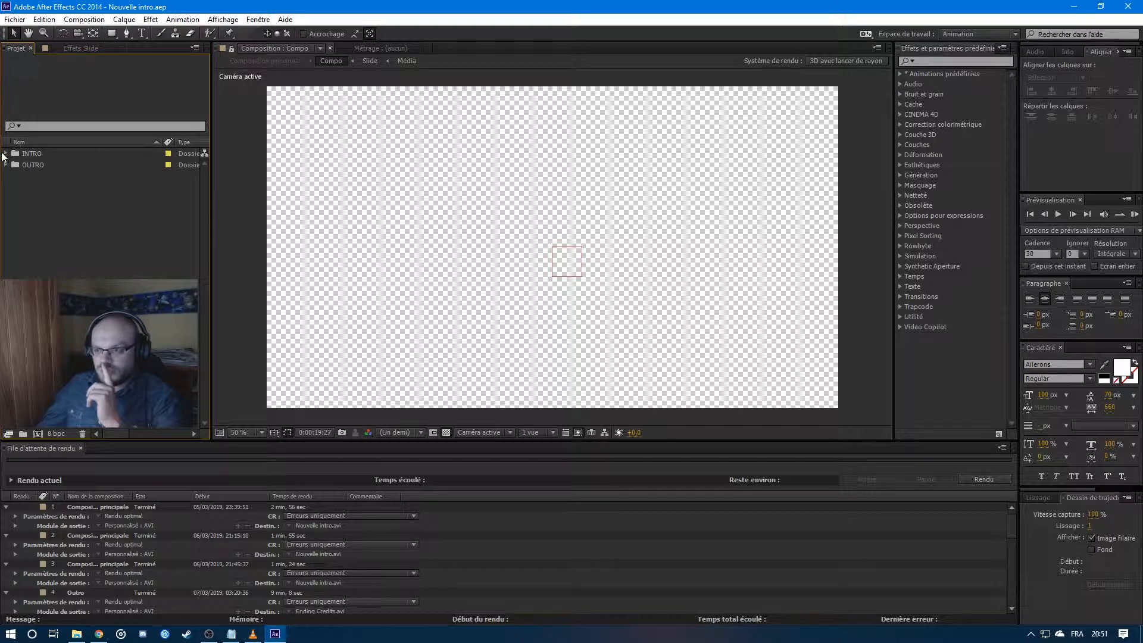
Create a new composition from See You On The Other Side (Sting).mp3 in the INTRO folder and preview its audio.
left_click(33, 152)
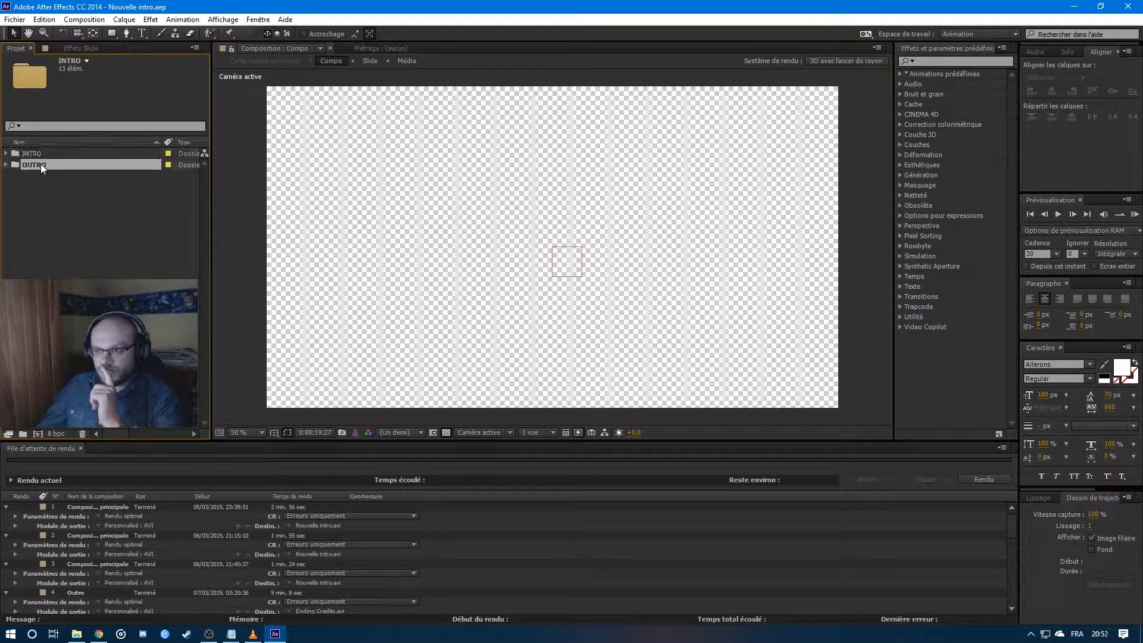
double_click(35, 154)
left_click(72, 222)
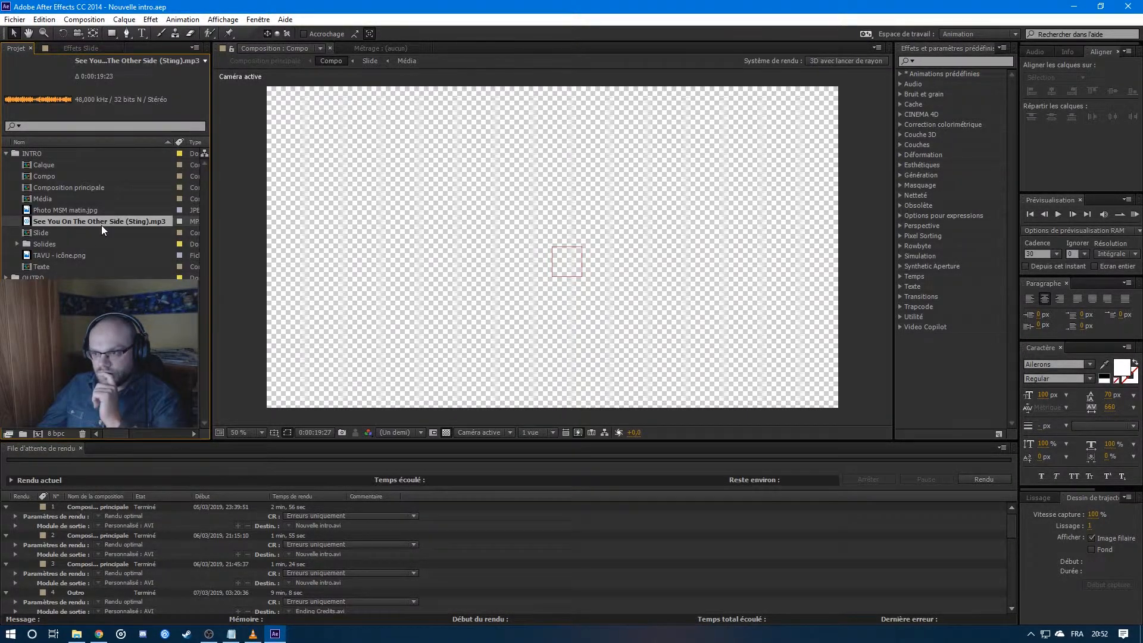
left_click(37, 433)
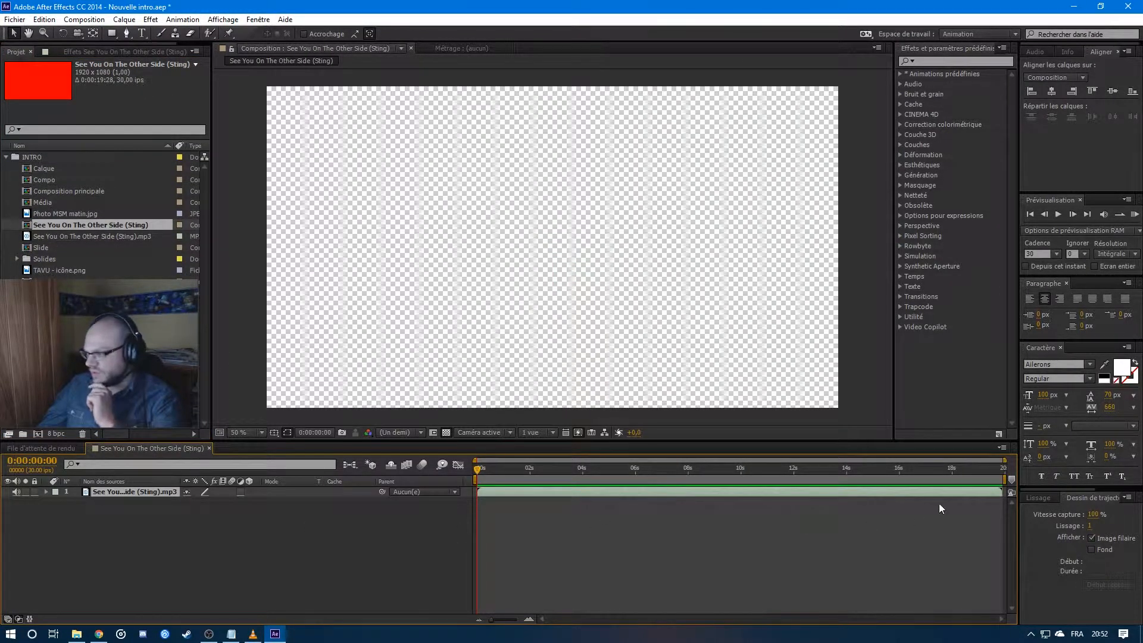
key("KP_0")
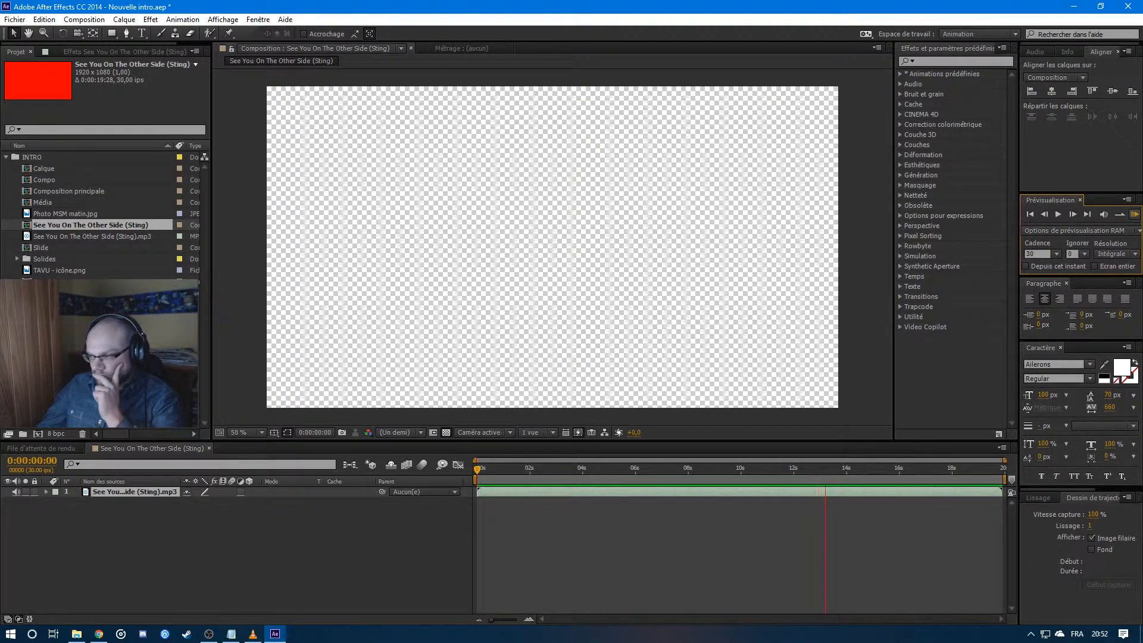
Add Photo MSM matin.jpg from the INTRO folder to the composition, beneath the audio layer.
left_click(7, 157)
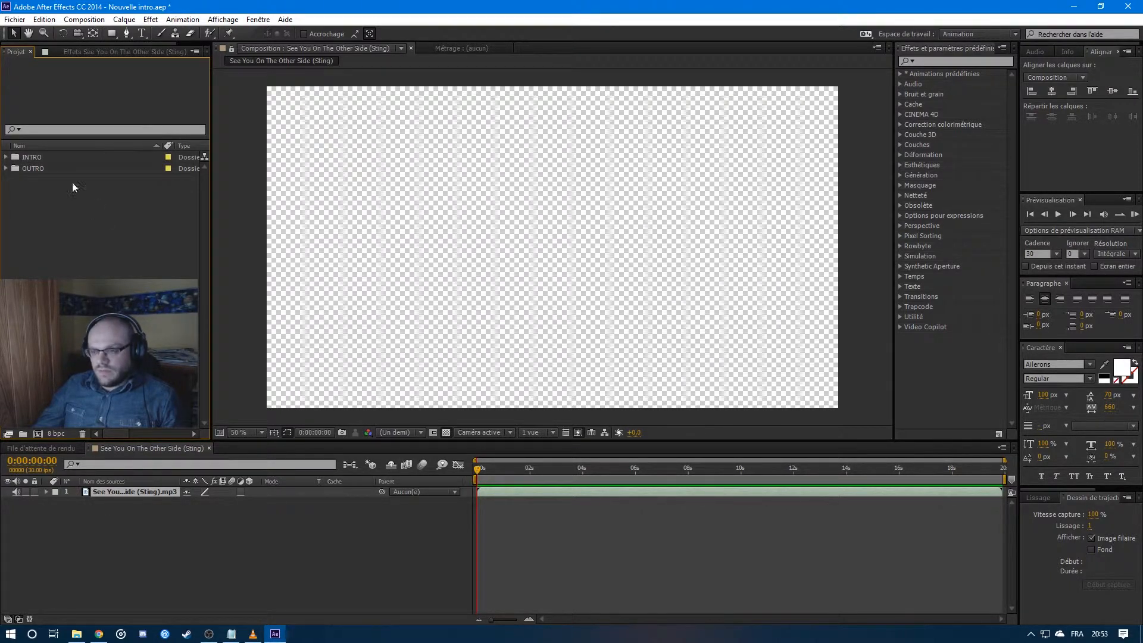
left_click(6, 157)
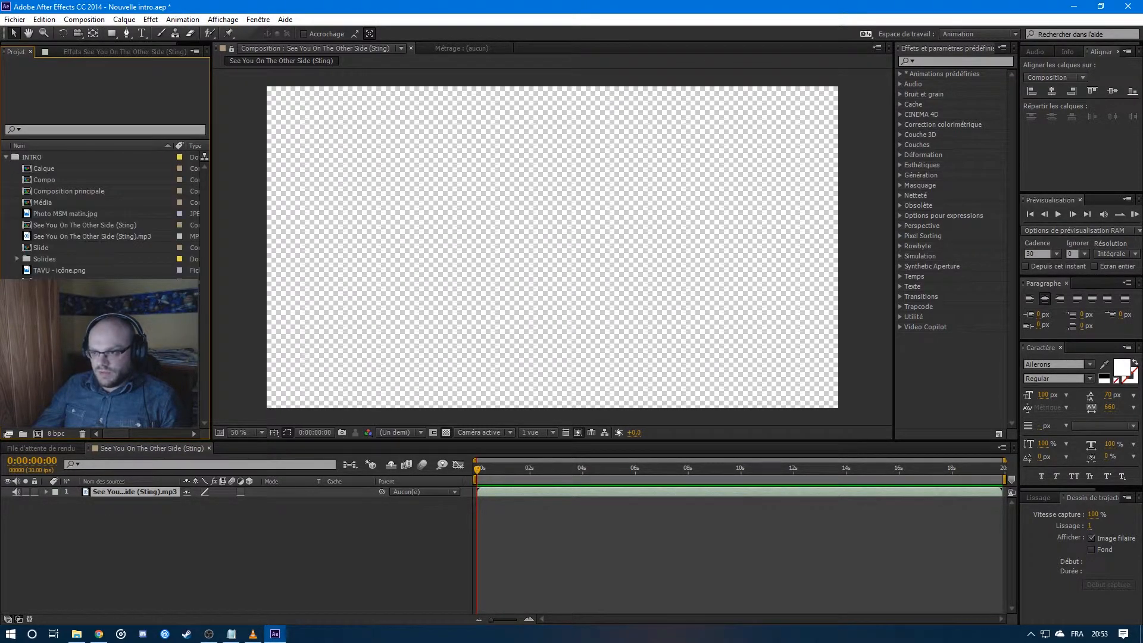
left_click(85, 213)
left_click_drag(84, 213, 161, 536)
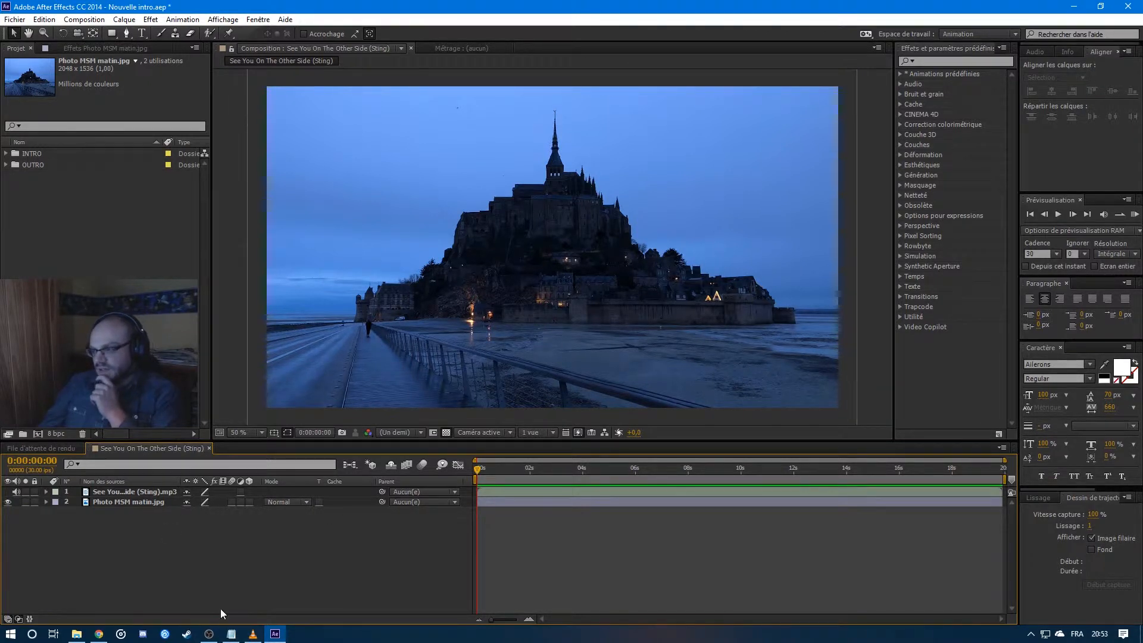
left_click(276, 571)
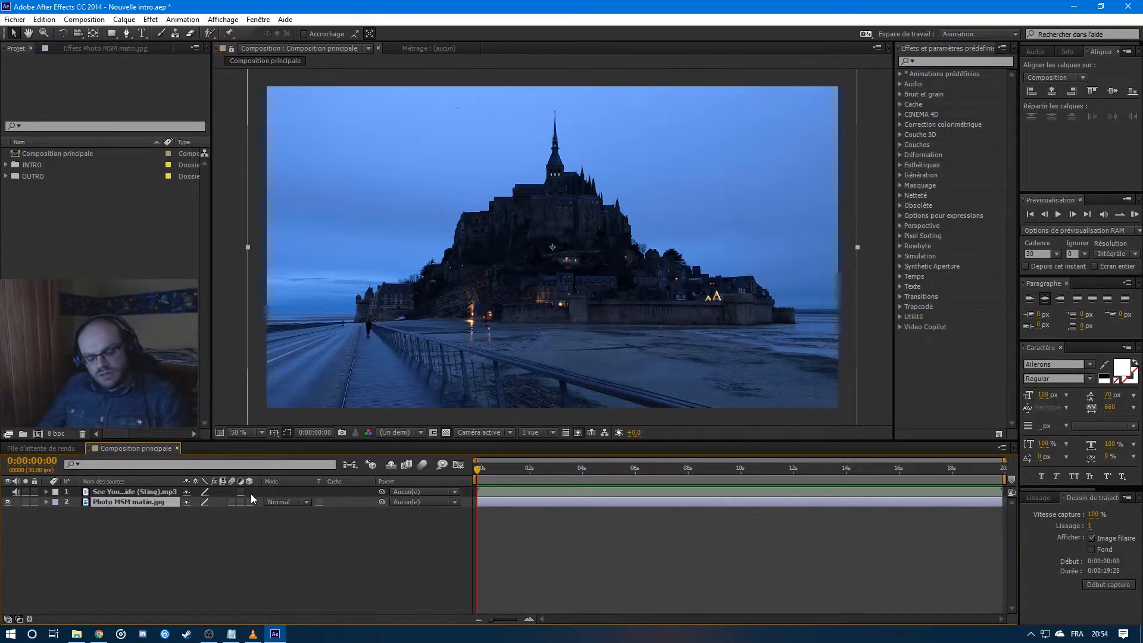
Precompose the photo layer as Média, leaving all attributes in Composition principale.
key("ctrl+shift+c")
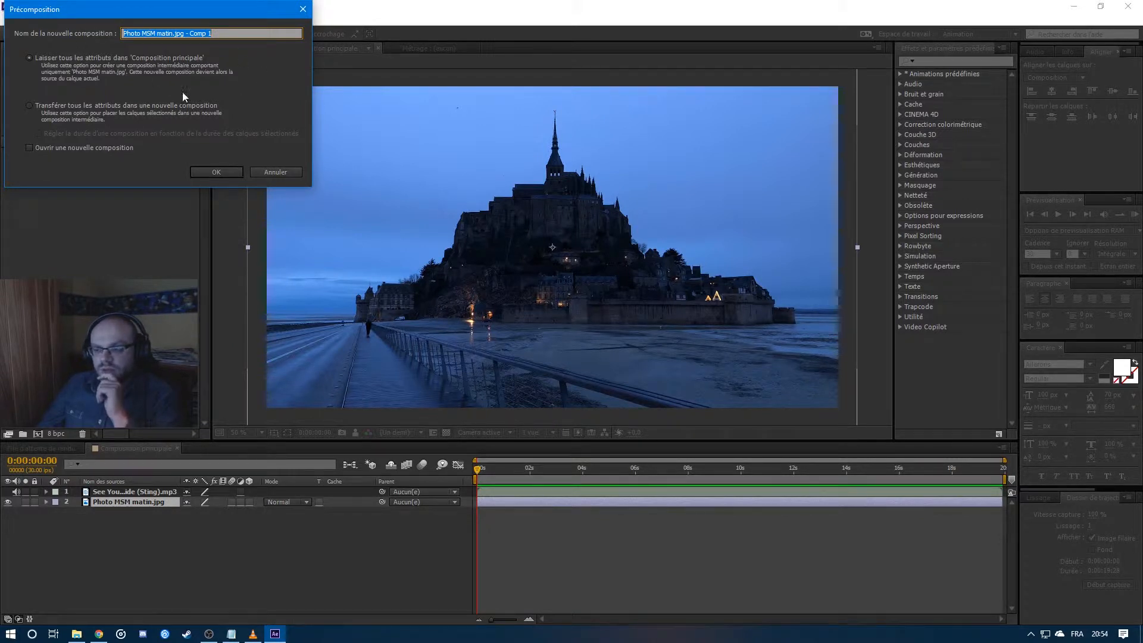
type("Média")
left_click(234, 173)
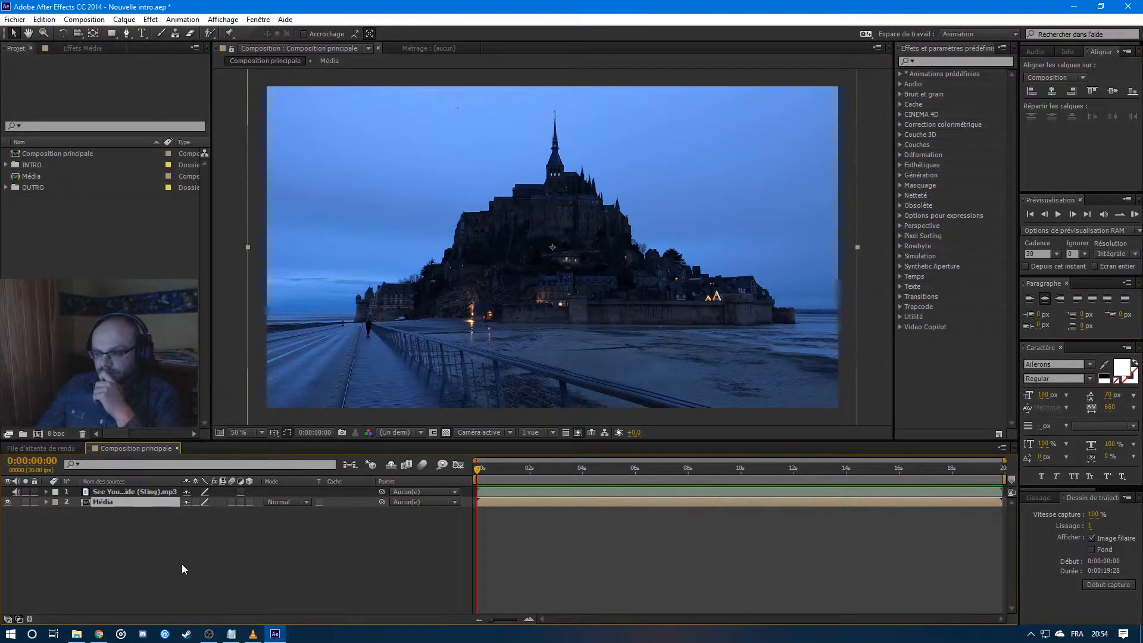
left_click(138, 491)
left_click(159, 520)
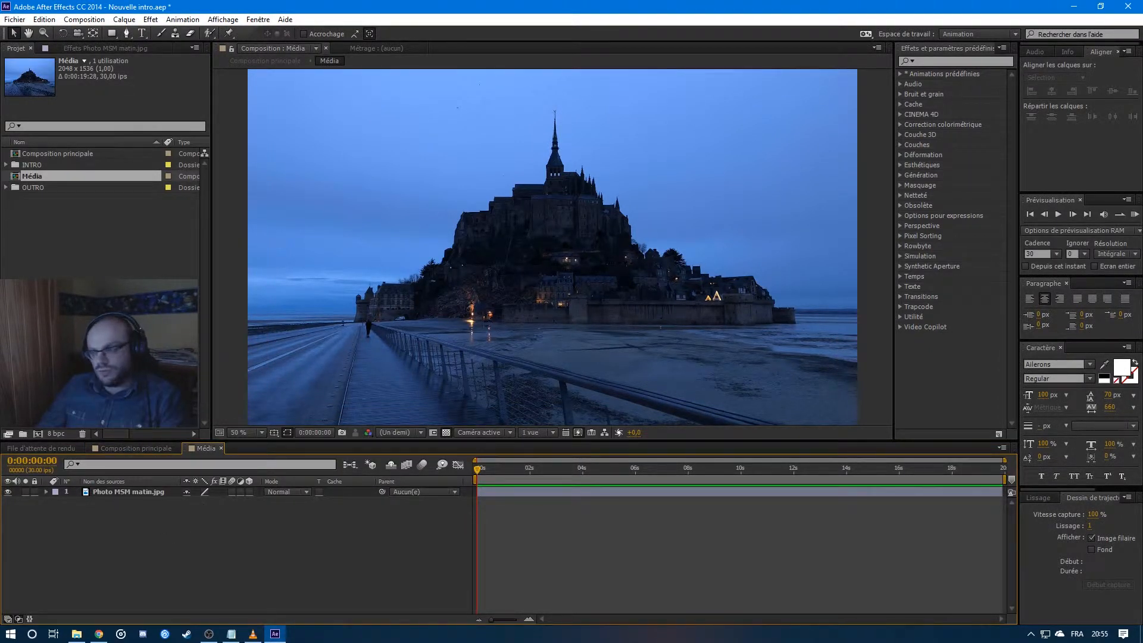
Inside Média, precompose the Photo MSM matin.jpg layer as Photo, leaving all attributes in the current composition.
left_click(172, 491)
key("ctrl+shift+c")
type("Photo")
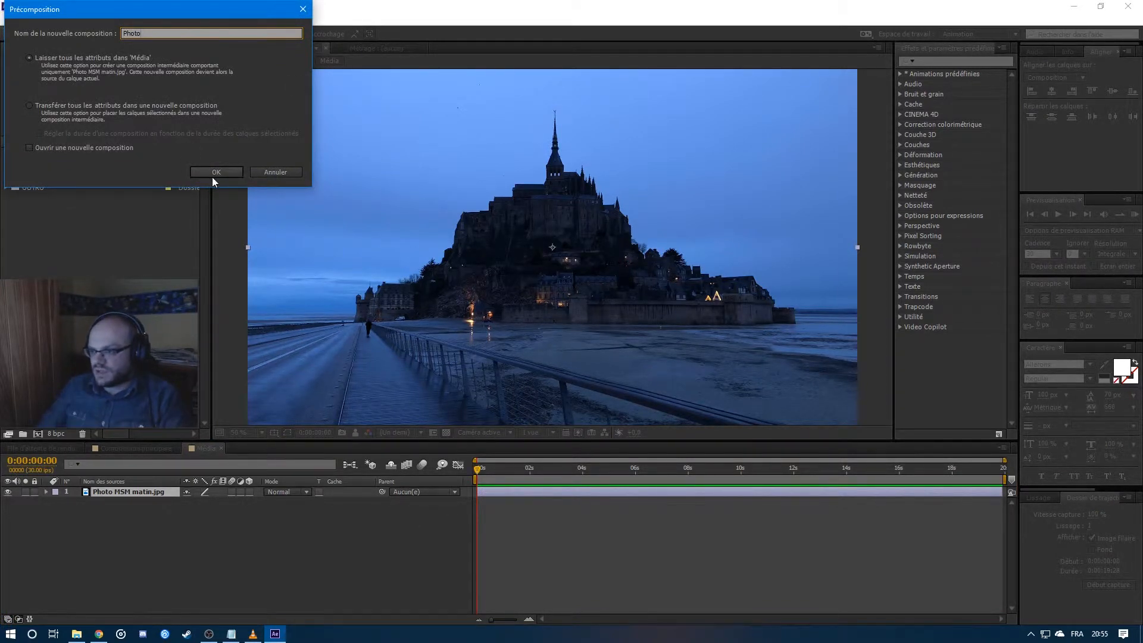
left_click(212, 177)
Create a 1920 x 1080 composition named Calque at 30 fps with a duration of 0:00:19:27.
key("ctrl+n")
left_click(119, 209)
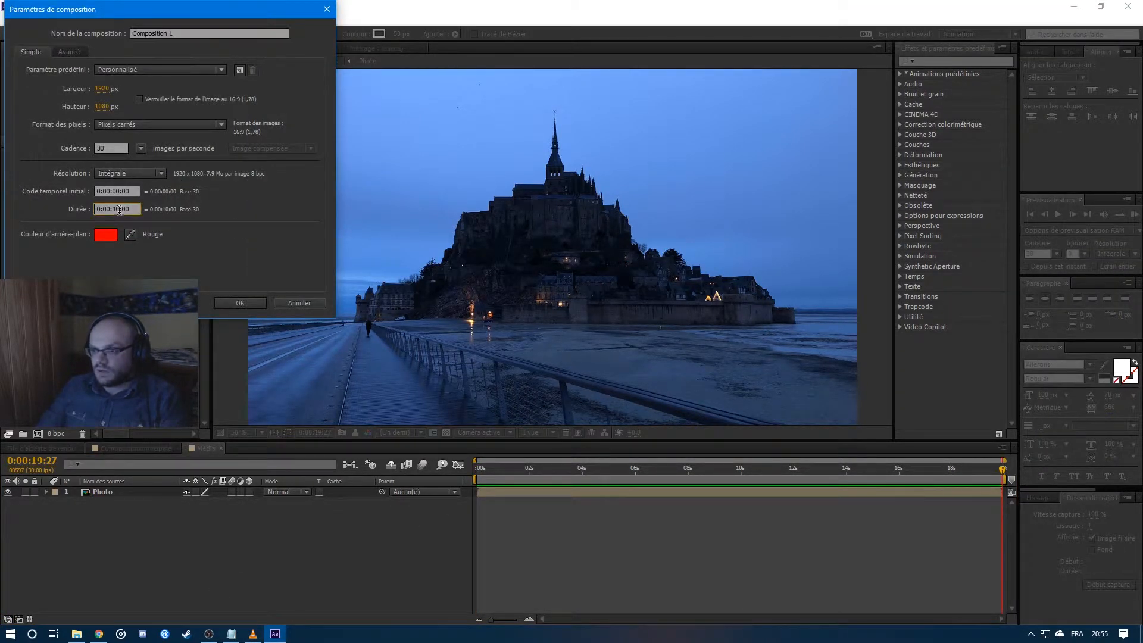
type("27")
left_click(111, 147)
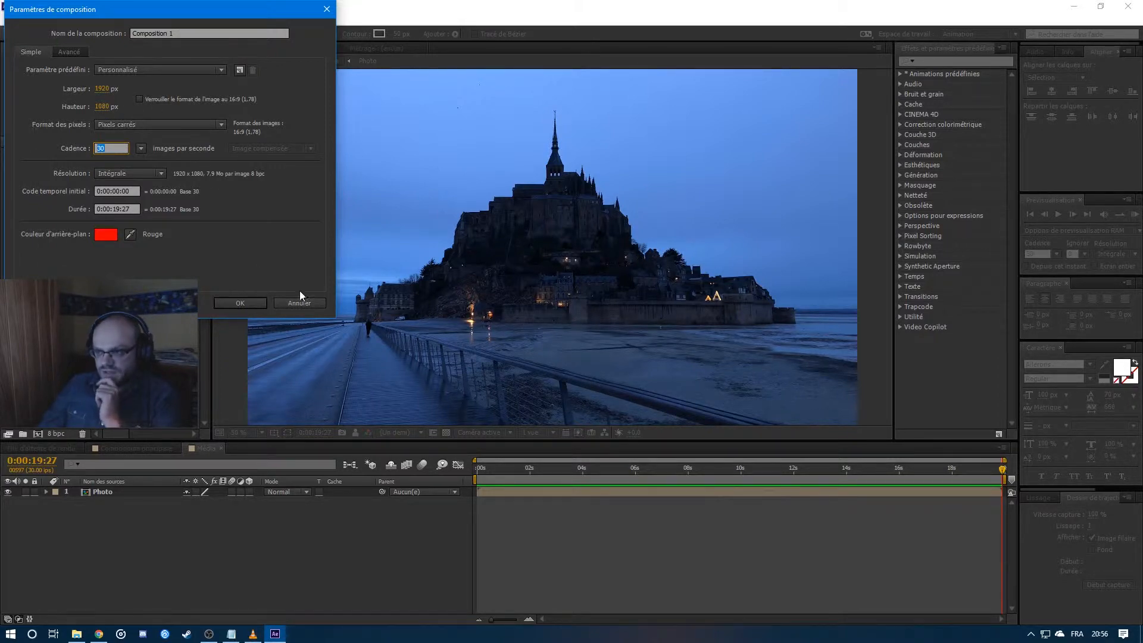
left_click(173, 33)
type("Calque")
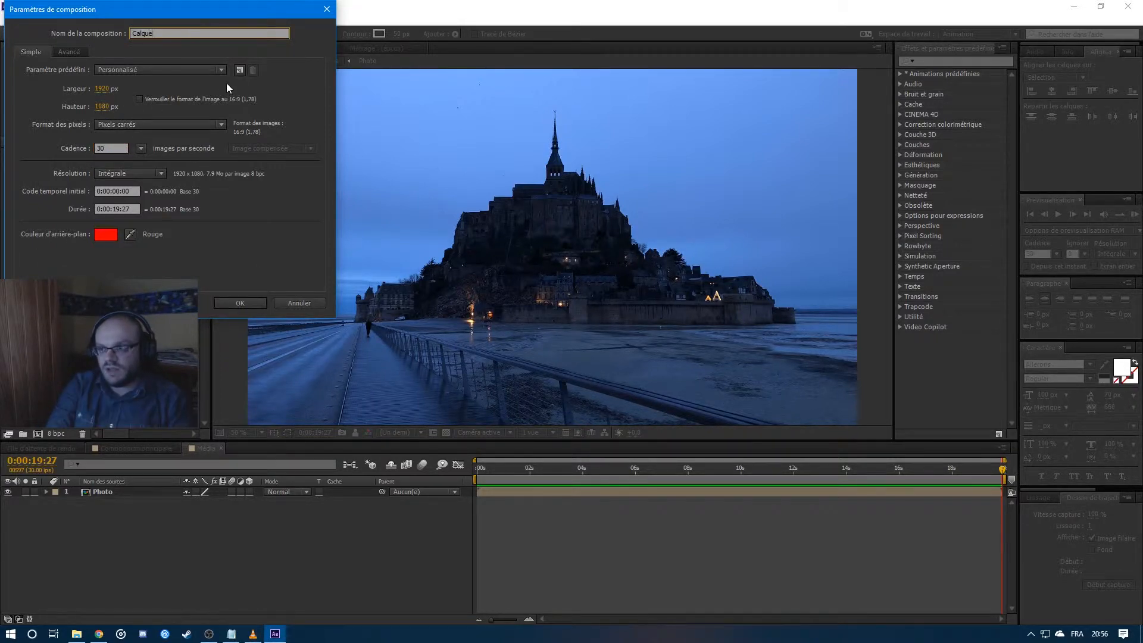
left_click(241, 302)
Place Calque above Photo in the Média composition and set Photo's track matte to Alpha.
left_click_drag(73, 152, 354, 498)
left_click(344, 502)
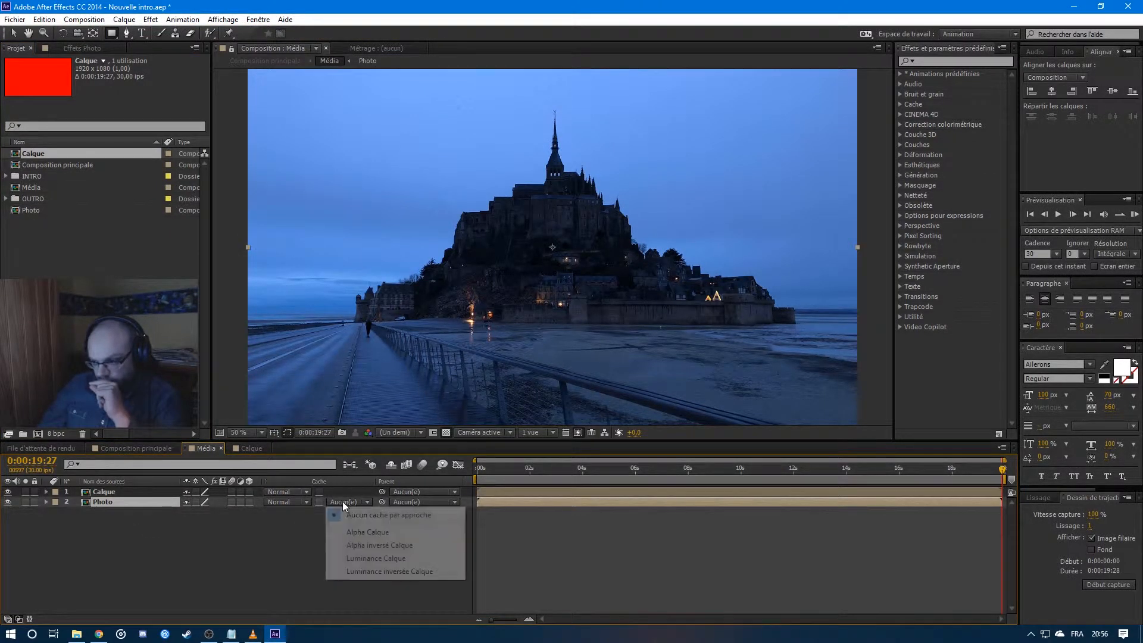
left_click(370, 530)
Add a 1920 x 1080 grey solid named Background to the Calque composition.
double_click(223, 492)
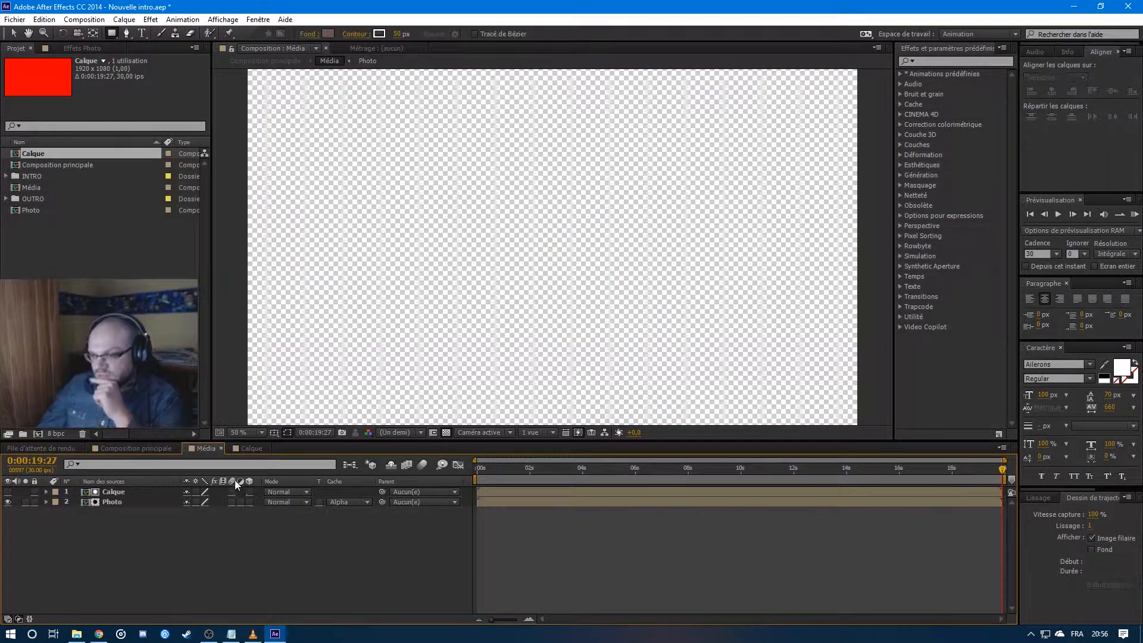
key("ctrl+y")
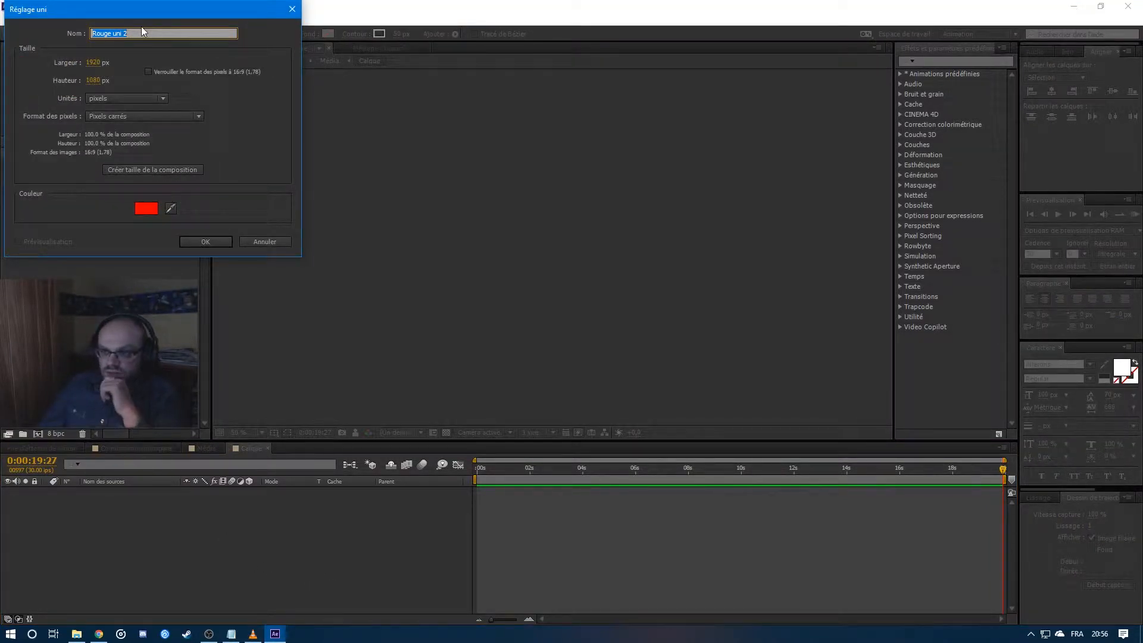
left_click(146, 207)
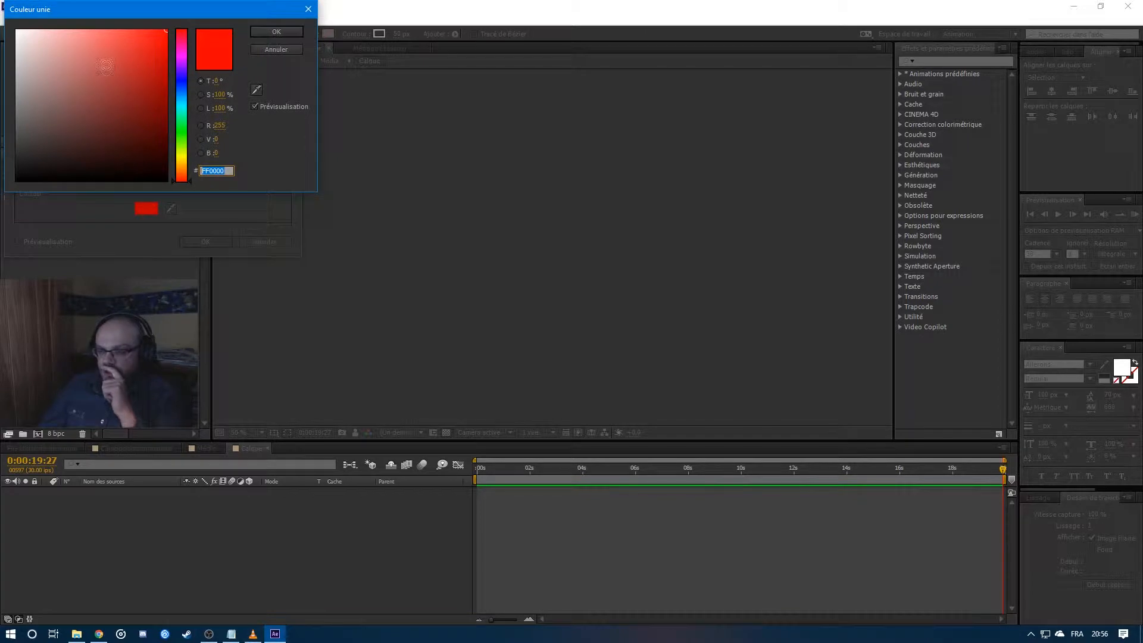
left_click(17, 92)
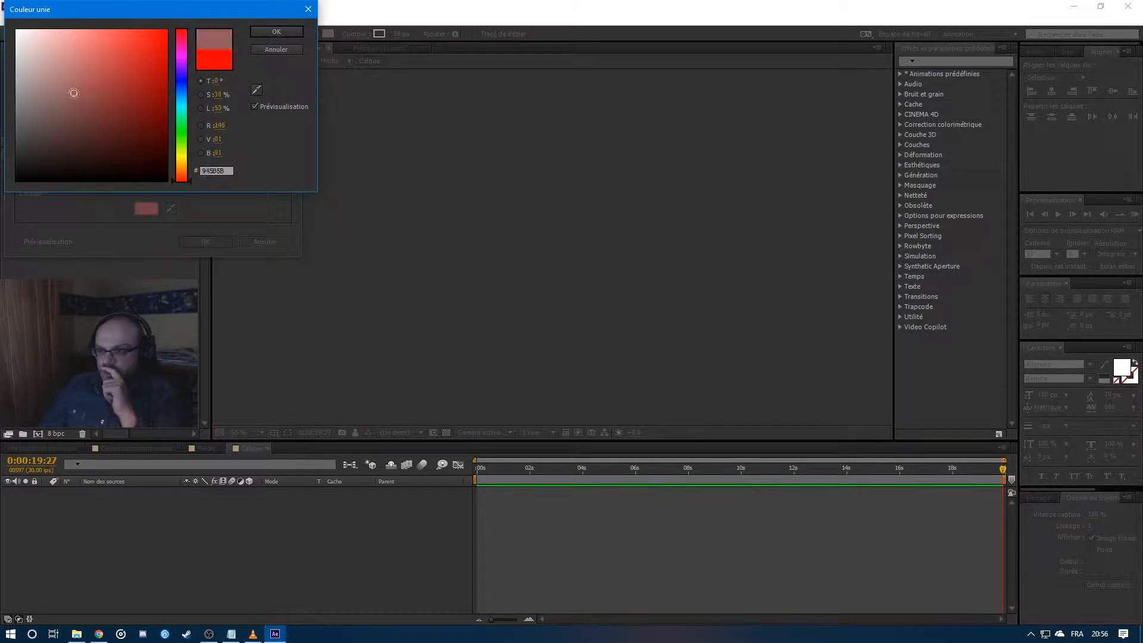
left_click(273, 33)
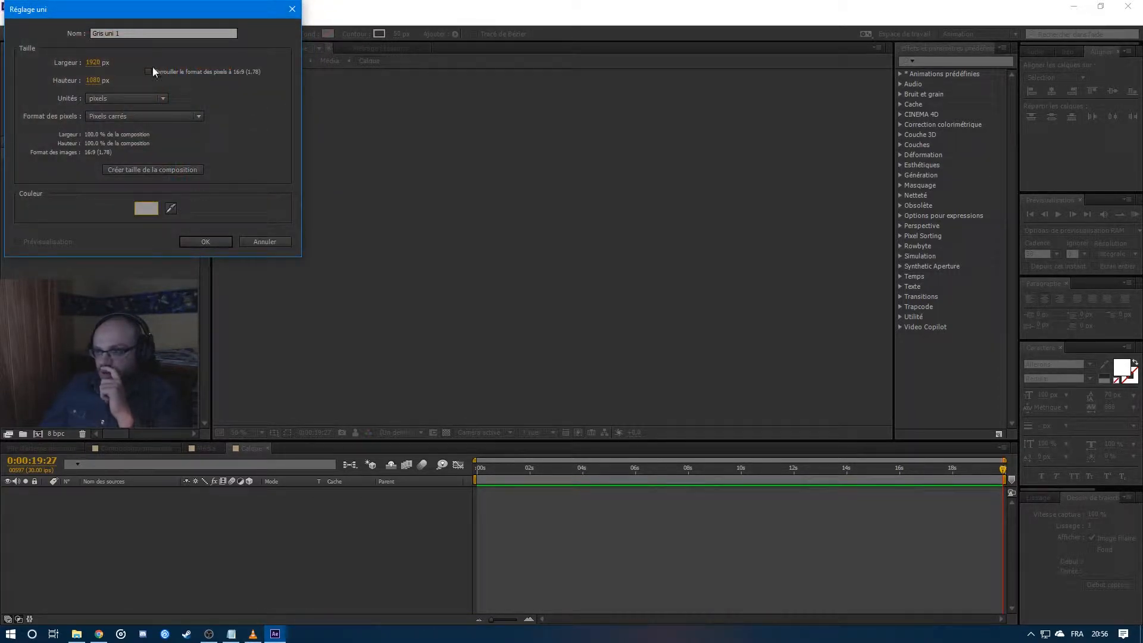
left_click(206, 241)
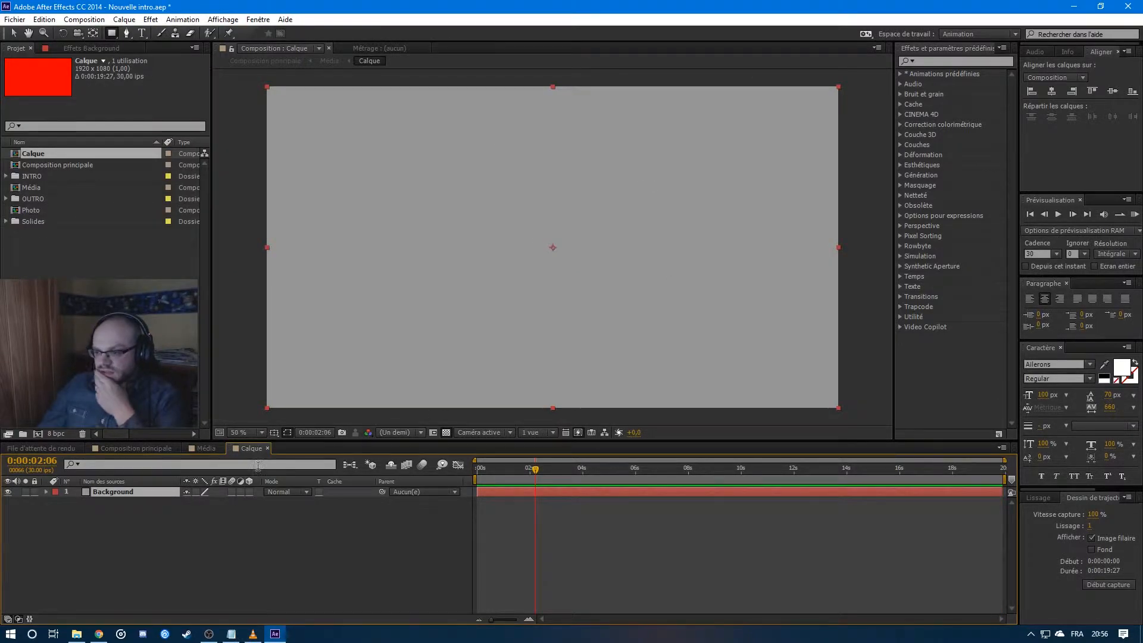
Set the Média composition's size to 1920 x 1080 px.
left_click(205, 448)
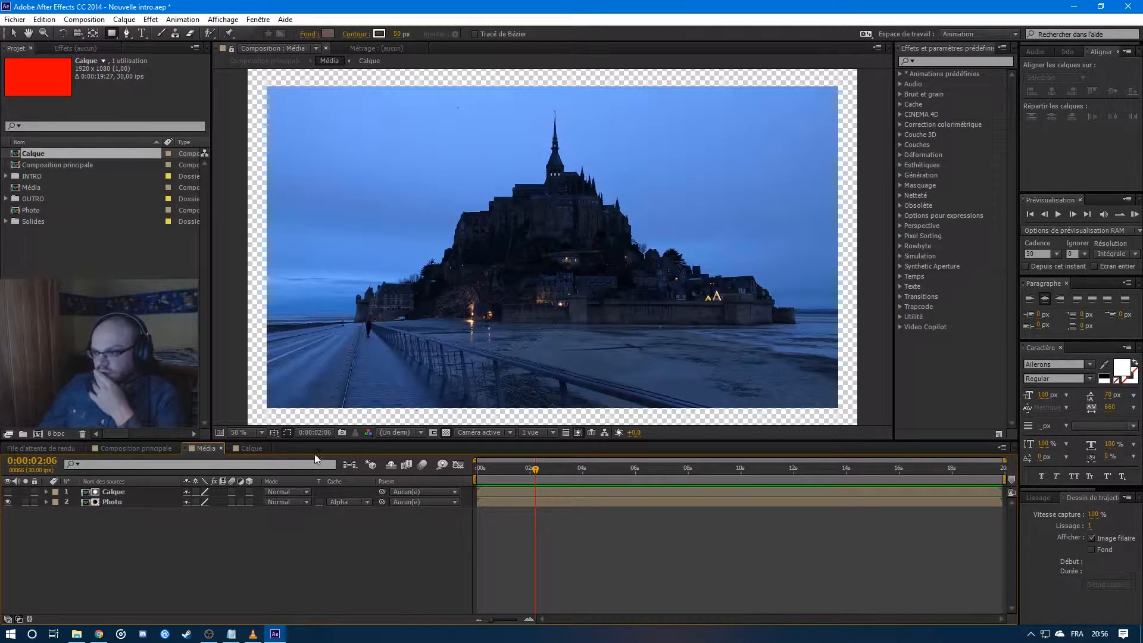
key("ctrl+k")
type("1920")
key("Tab")
type("1080")
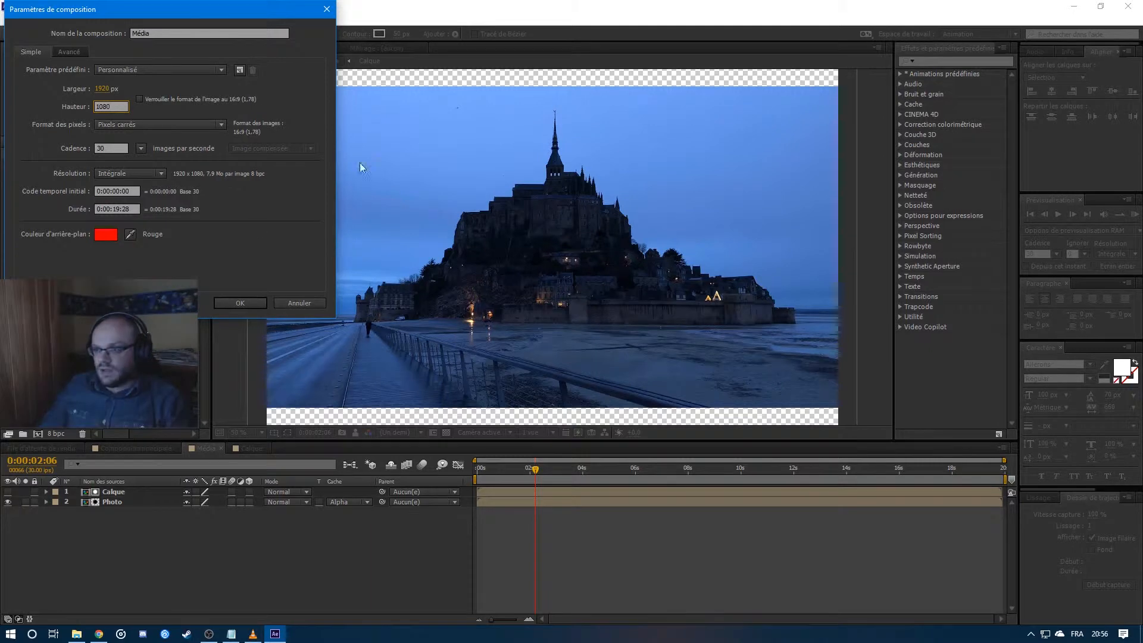
left_click(233, 305)
In Composition principale, move the audio layer below Média and display its waveform, with the current time back at the start.
left_click(136, 448)
left_click(46, 502)
left_click(56, 512)
left_click_drag(131, 492, 55, 577)
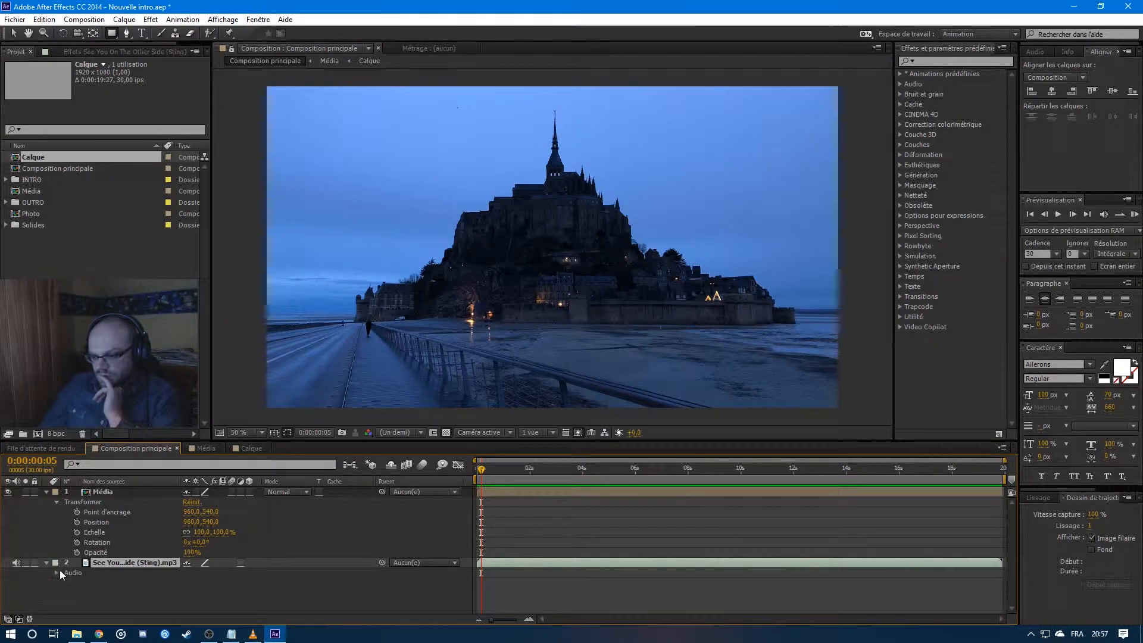
left_click(57, 572)
left_click(67, 593)
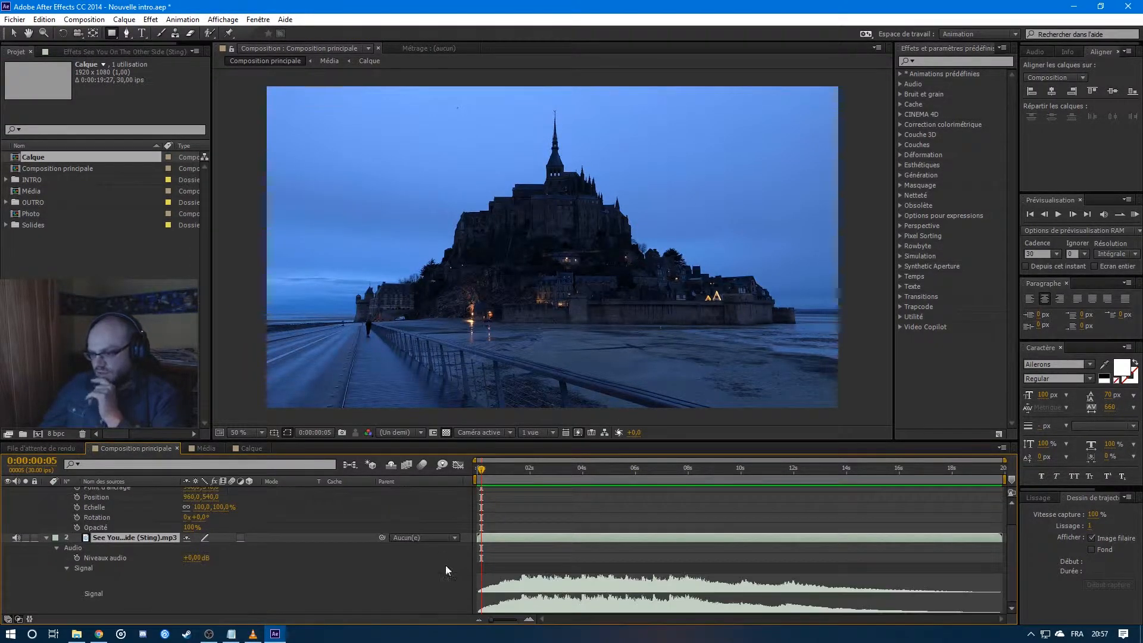
scroll(48, 477, "up", 2)
left_click(46, 491)
key("Home")
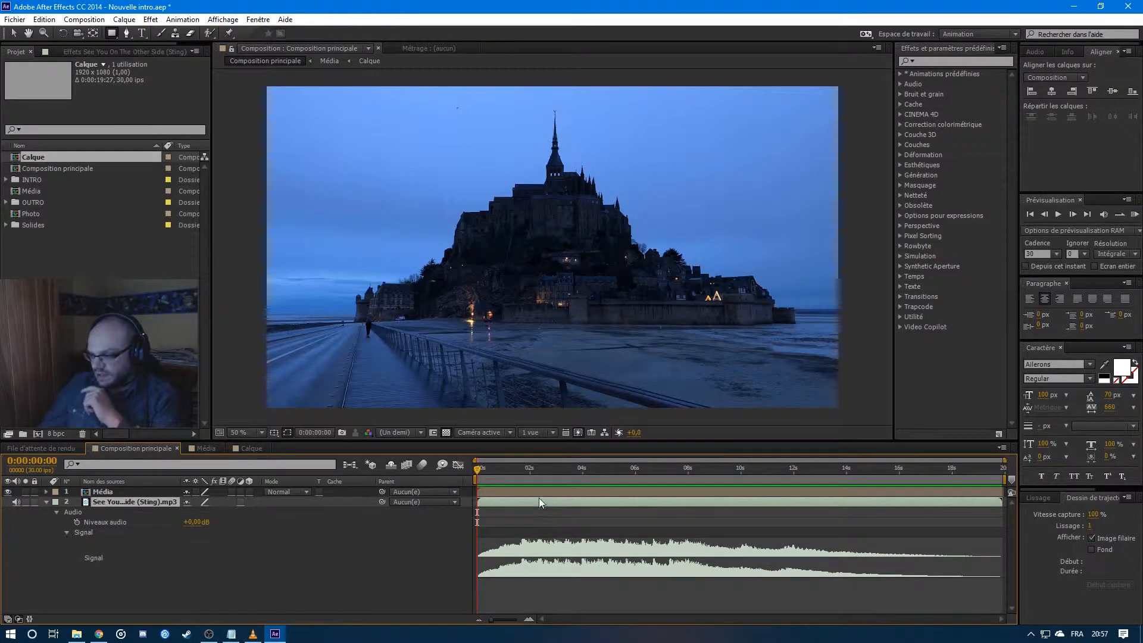
Preview the music from 0:00:01:23 and set the current time to 0:00:01:21, at the rise in the waveform.
left_click_drag(1005, 461, 707, 461)
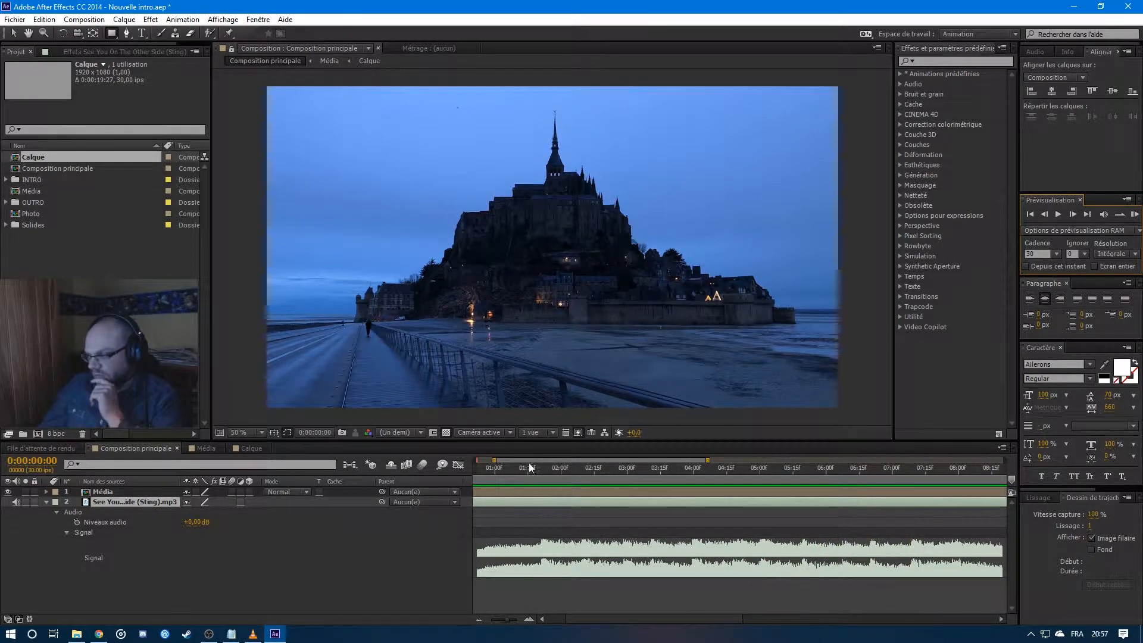
left_click_drag(590, 459, 535, 459)
left_click(594, 469)
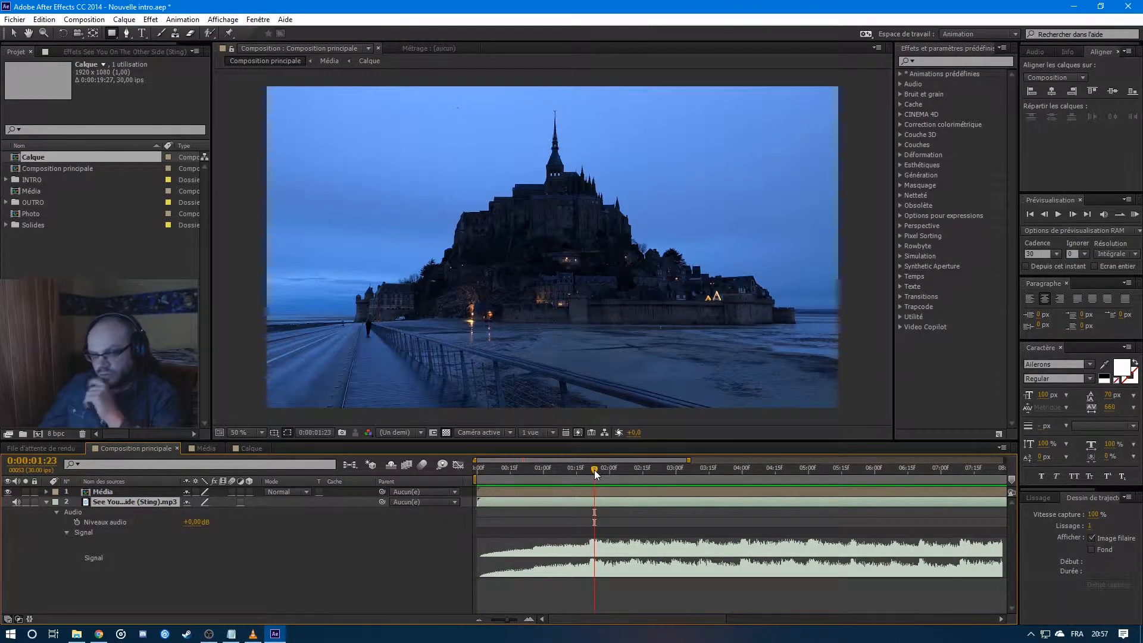
left_click(1134, 214)
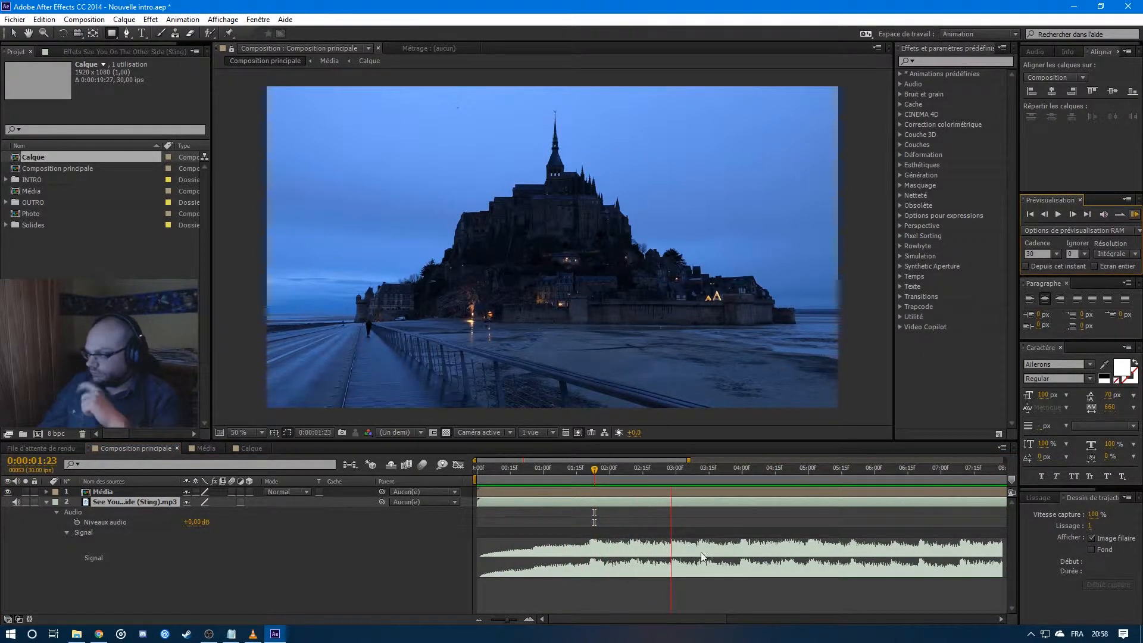
left_click(589, 470)
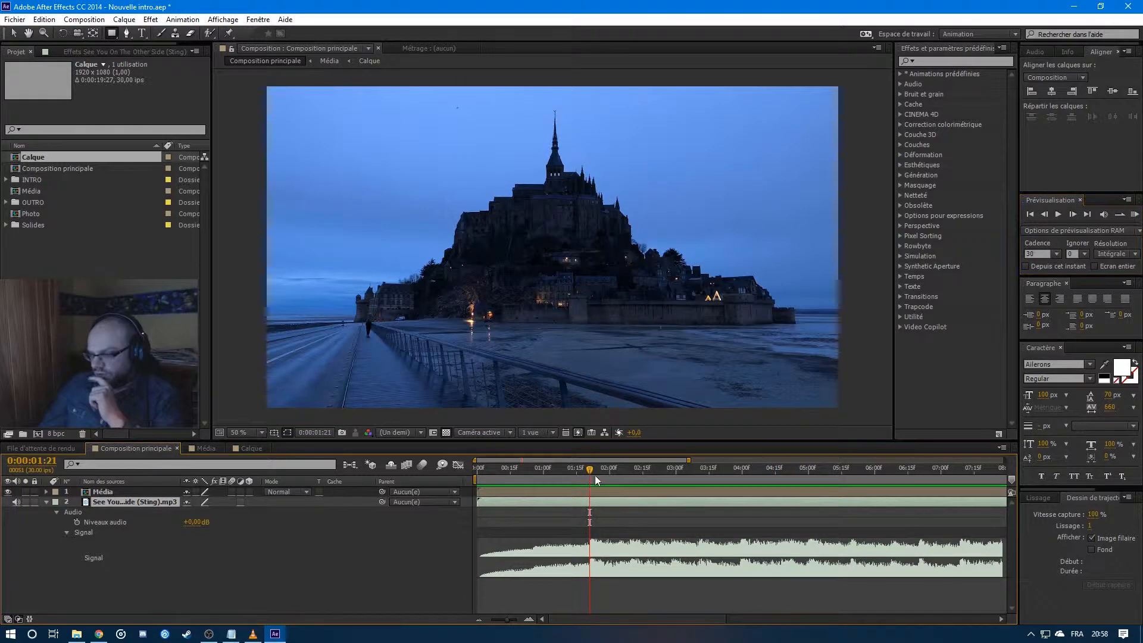
left_click(557, 467)
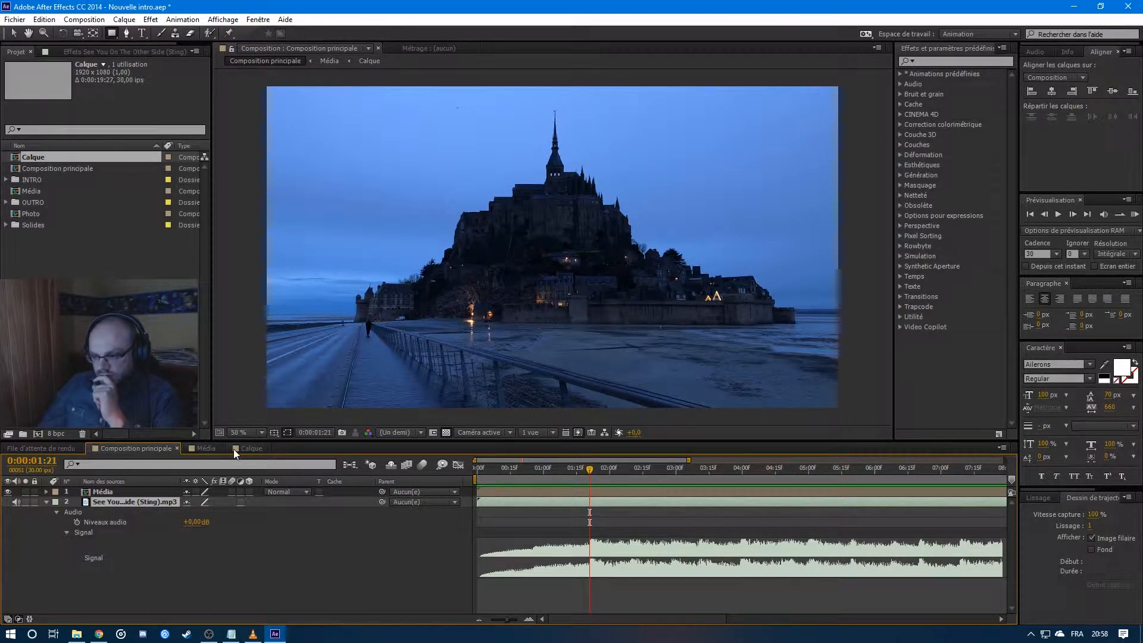
In the Calque composition, display only the Background layer's Scale property and try reducing the layer to 71%.
left_click(211, 448)
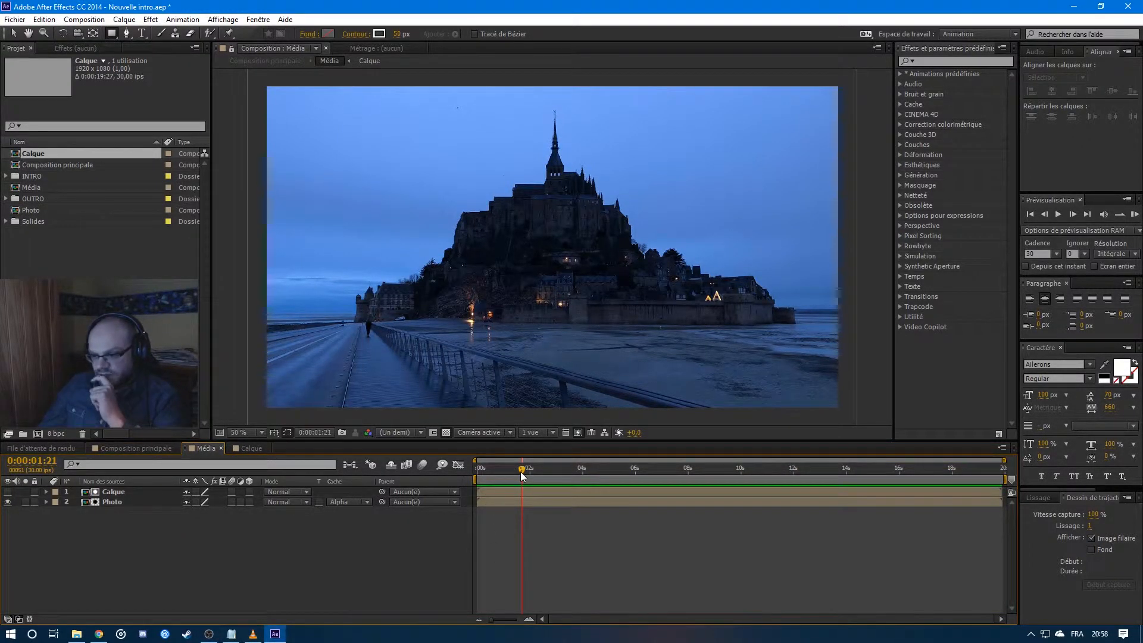
left_click(250, 448)
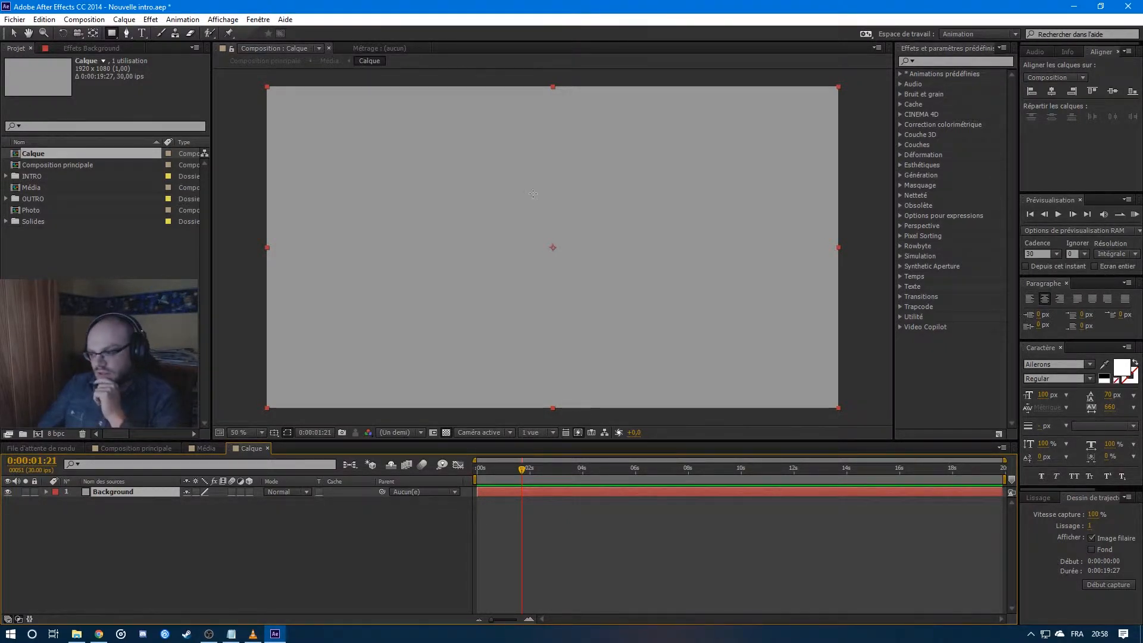
left_click(47, 492)
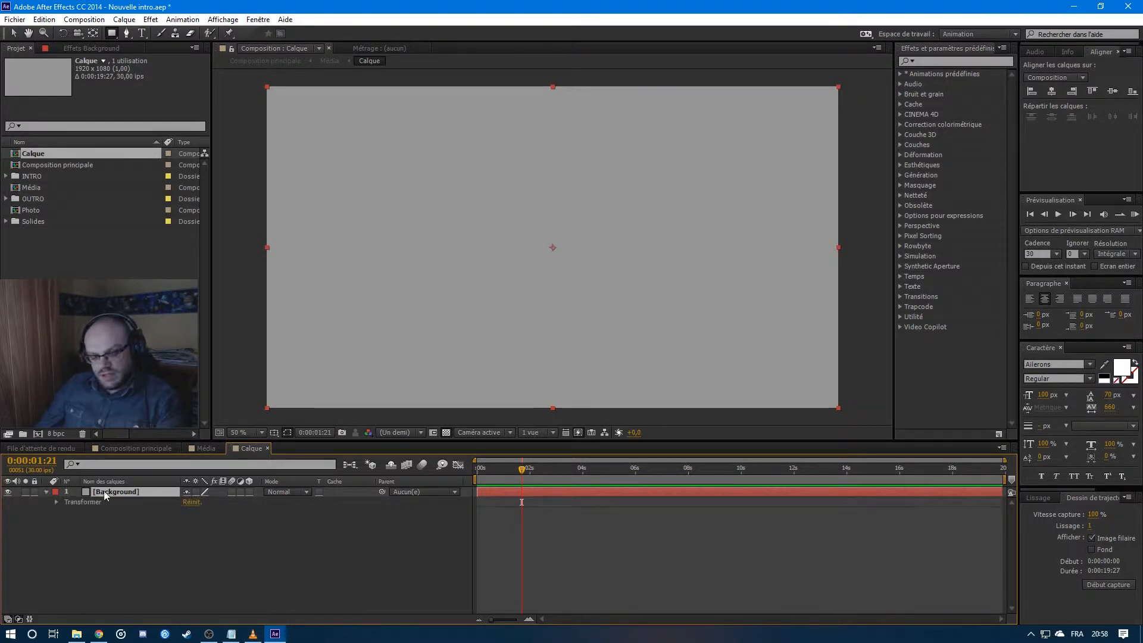
key("s")
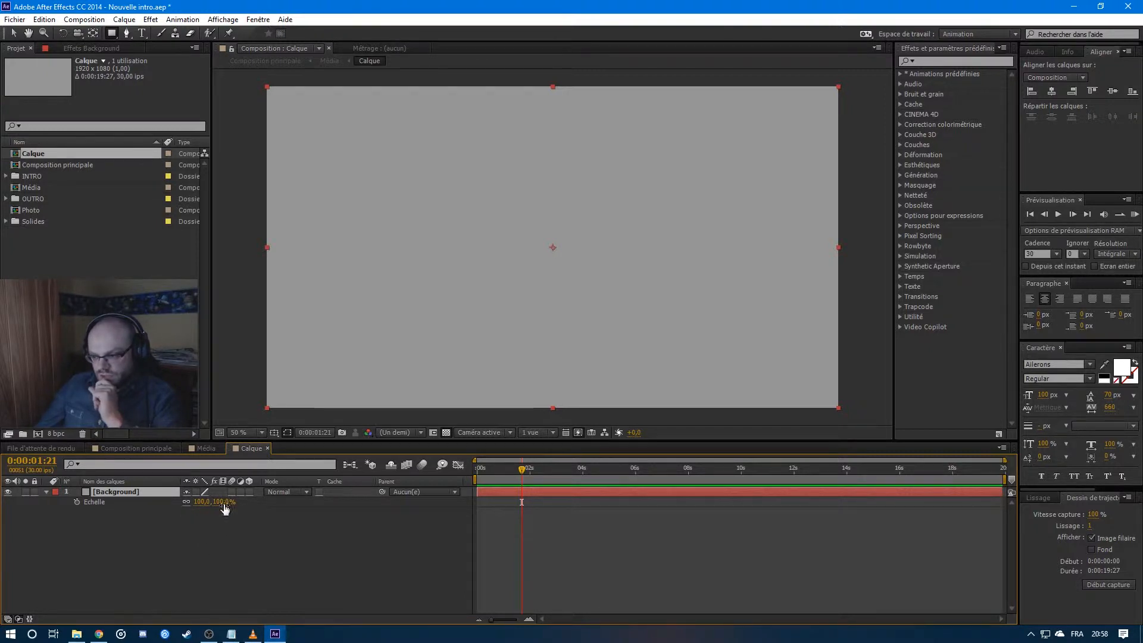
left_click_drag(221, 502, 212, 512)
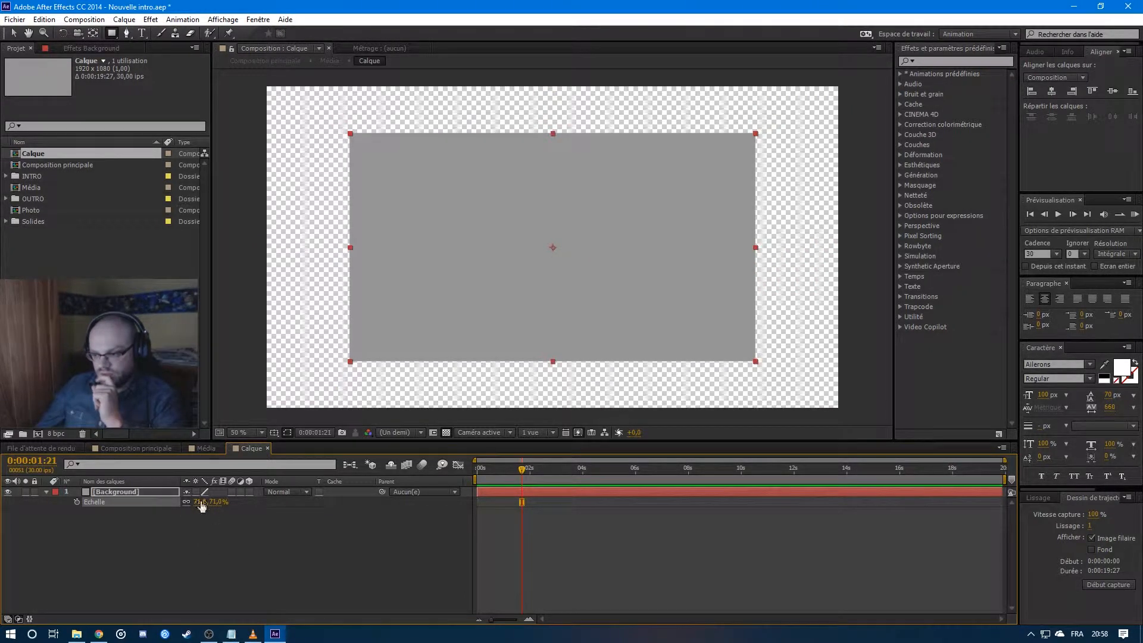
Unlink the Background layer's scale dimensions, set the width to 100% and try reducing only the height to 74%.
left_click(187, 502)
left_click(200, 502)
type("100")
key("Return")
mouse_move(221, 502)
left_mouse_down()
mouse_move(248, 504)
mouse_move(192, 505)
mouse_move(221, 514)
left_mouse_up()
Switch to VLC and replay the beginning of Intro et outro.mp4 to check how the reference reveal opens.
key("alt+Tab")
left_click(51, 613)
left_click(10, 614)
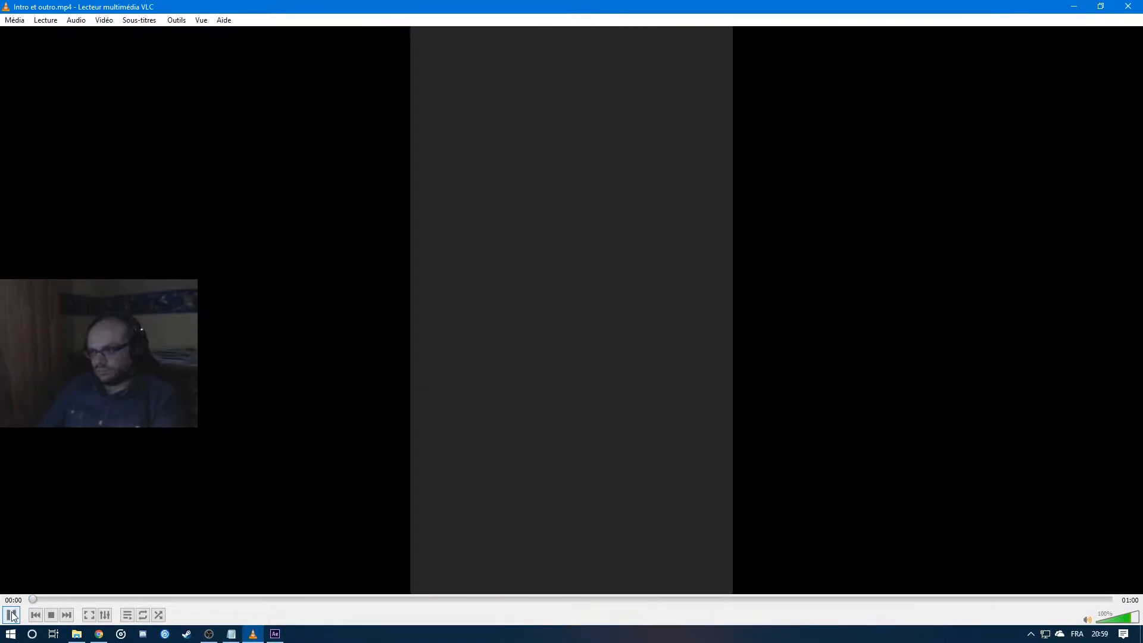
key("space")
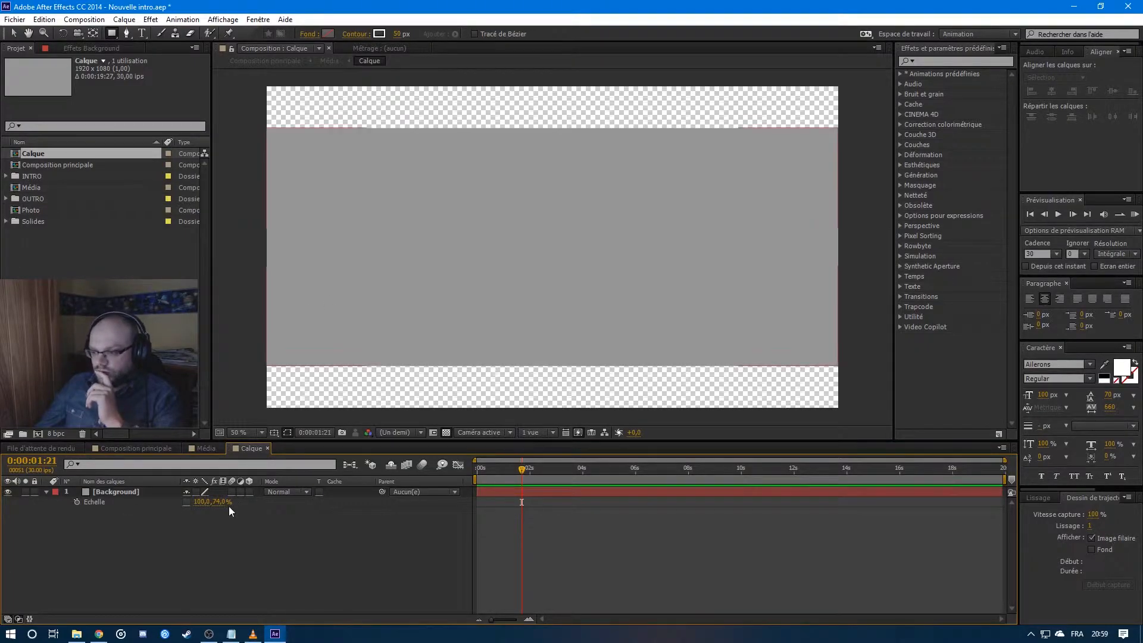
Back in After Effects, restore the Background layer's height to 100% and narrow only its width to 86%.
key("Return")
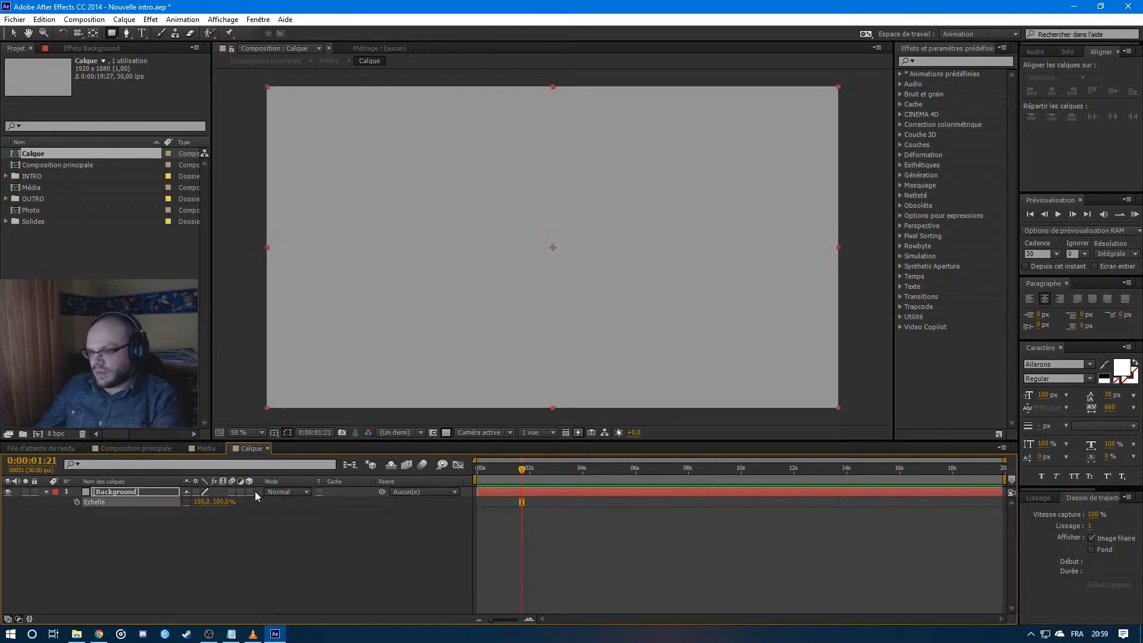
left_click_drag(206, 509, 191, 493)
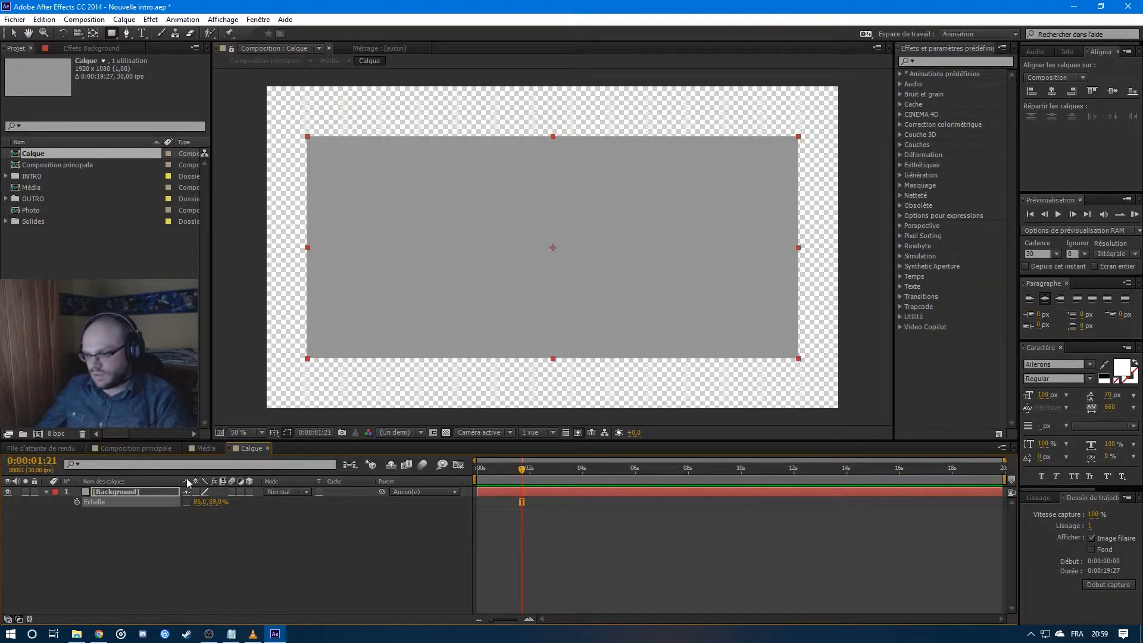
key("ctrl+z")
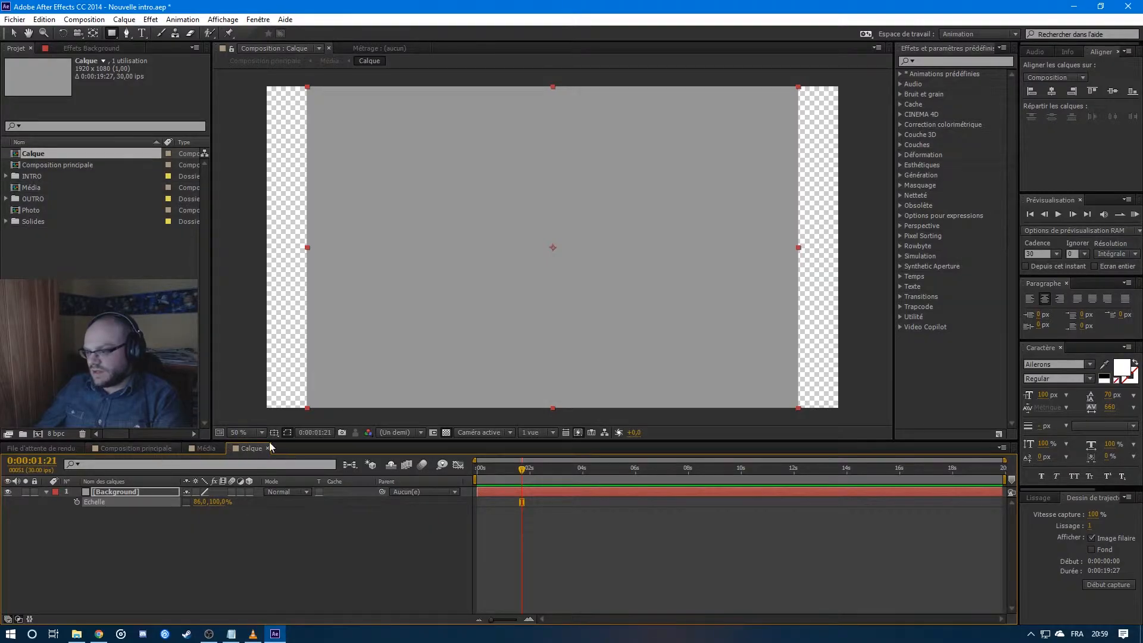
In Composition principale, move the current time to 0:00:01:25, just after the rise in the audio waveform.
left_click(136, 447)
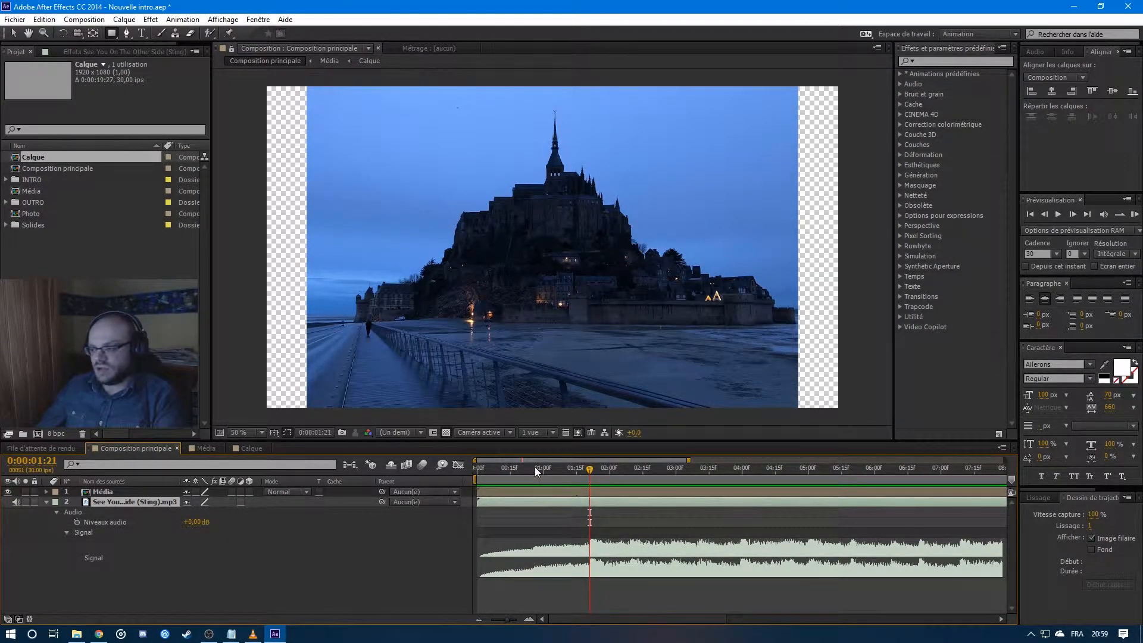
left_click(244, 451)
left_click(172, 452)
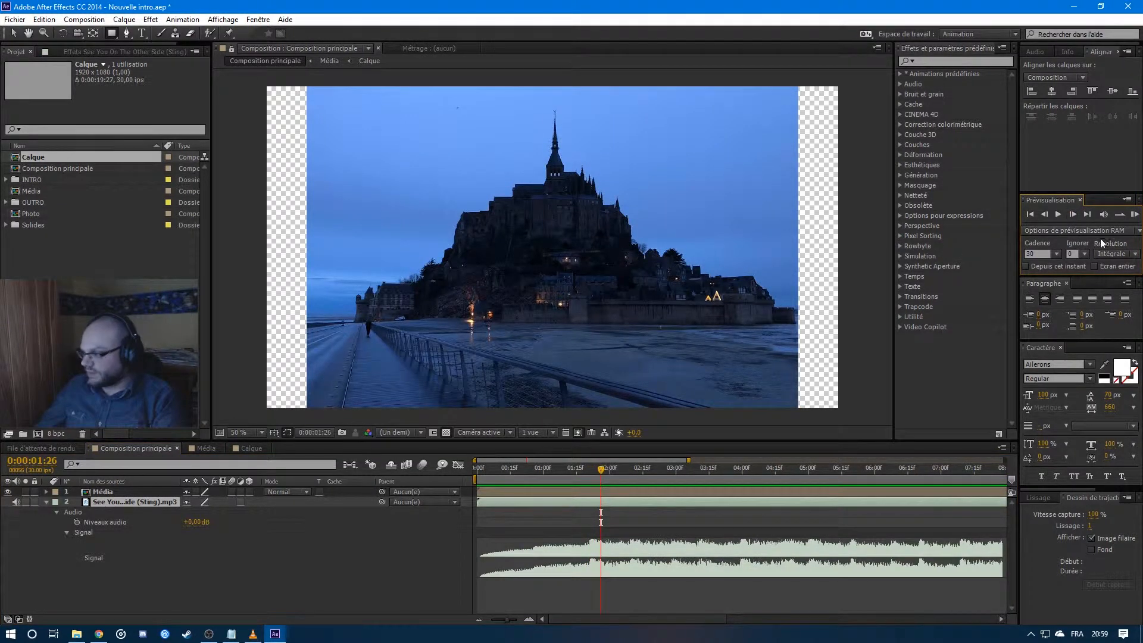
In the Calque composition, add a Scale keyframe of 100, 100% to the Background layer at 0:00:01:25.
left_click(265, 447)
left_click(209, 501)
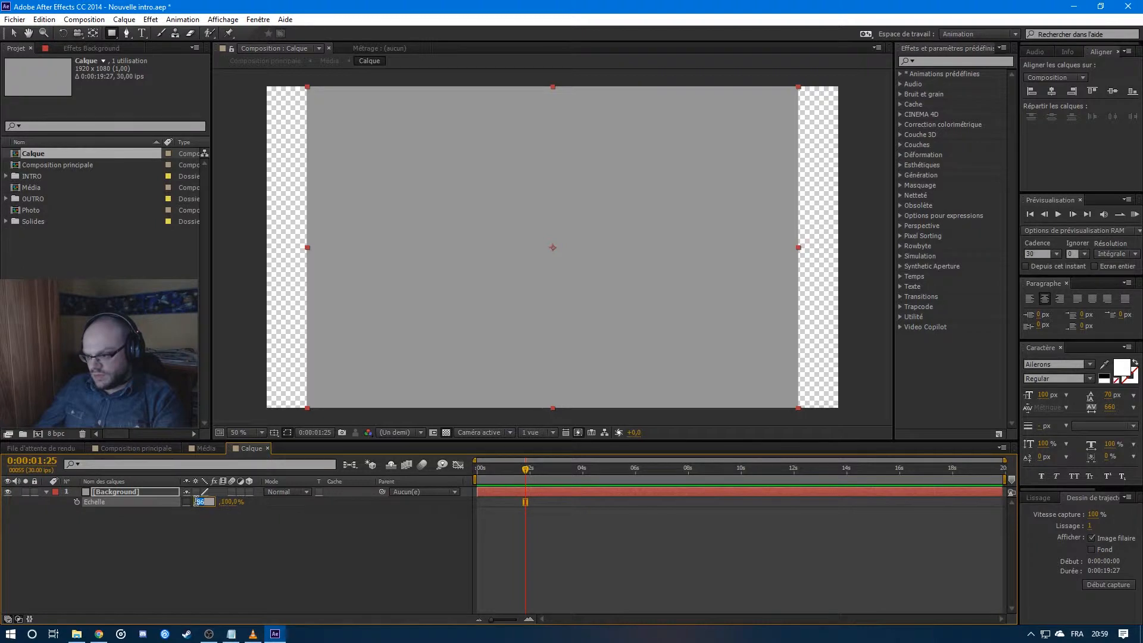
type("0")
key("Return")
type("100")
key("Return")
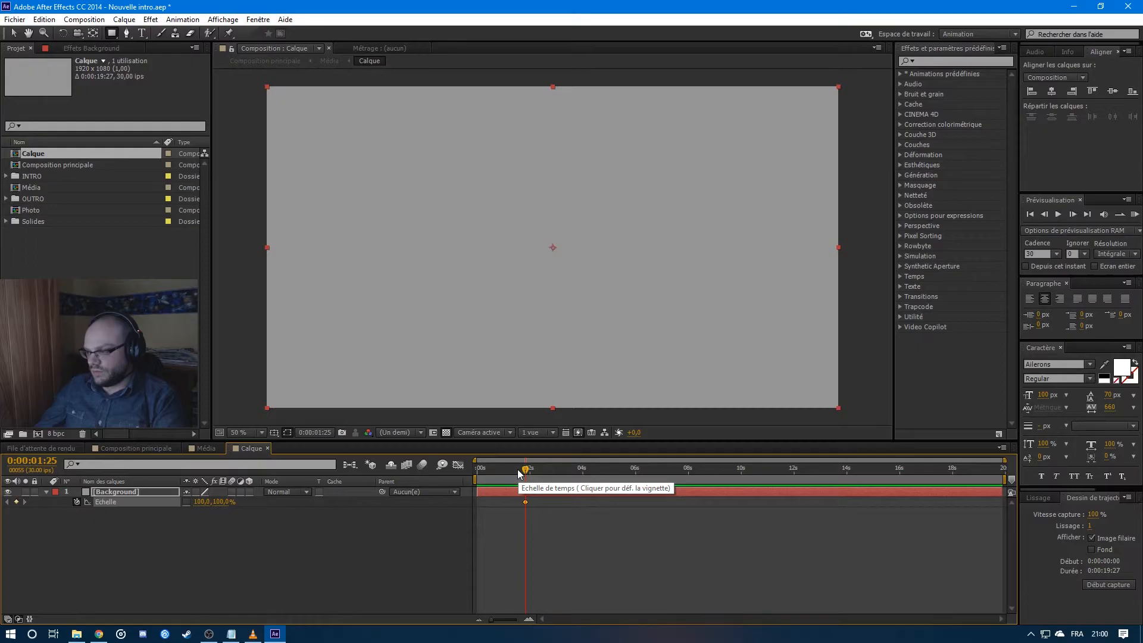
Add a Scale keyframe of 0, 100% to the Background layer at 0:00:01:11.
left_click_drag(525, 476, 517, 473)
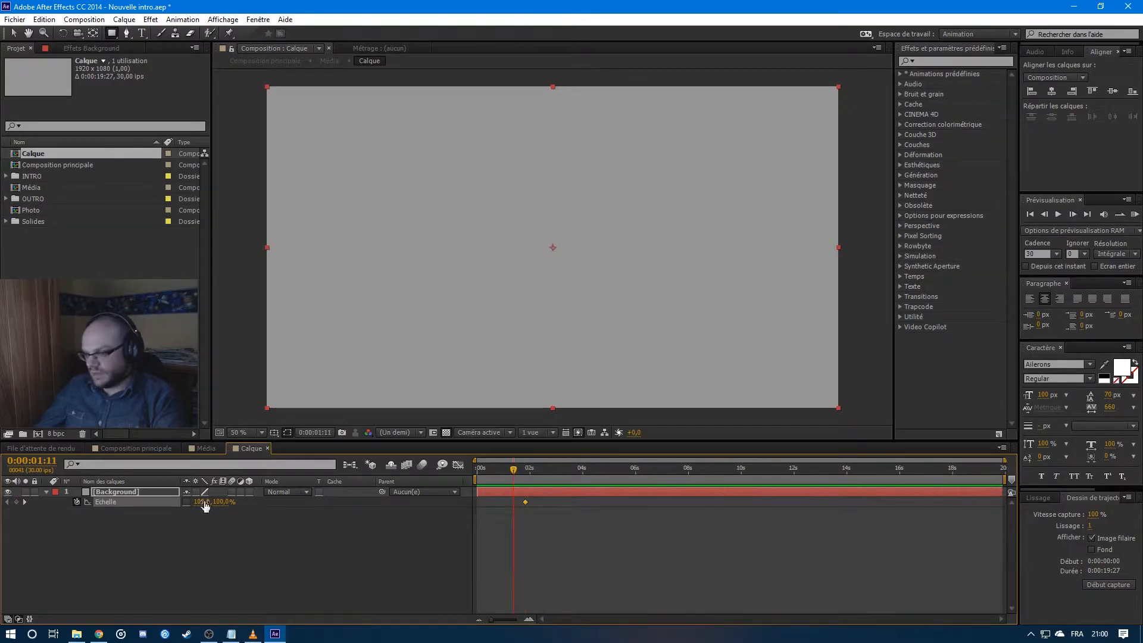
type("0")
key("Return")
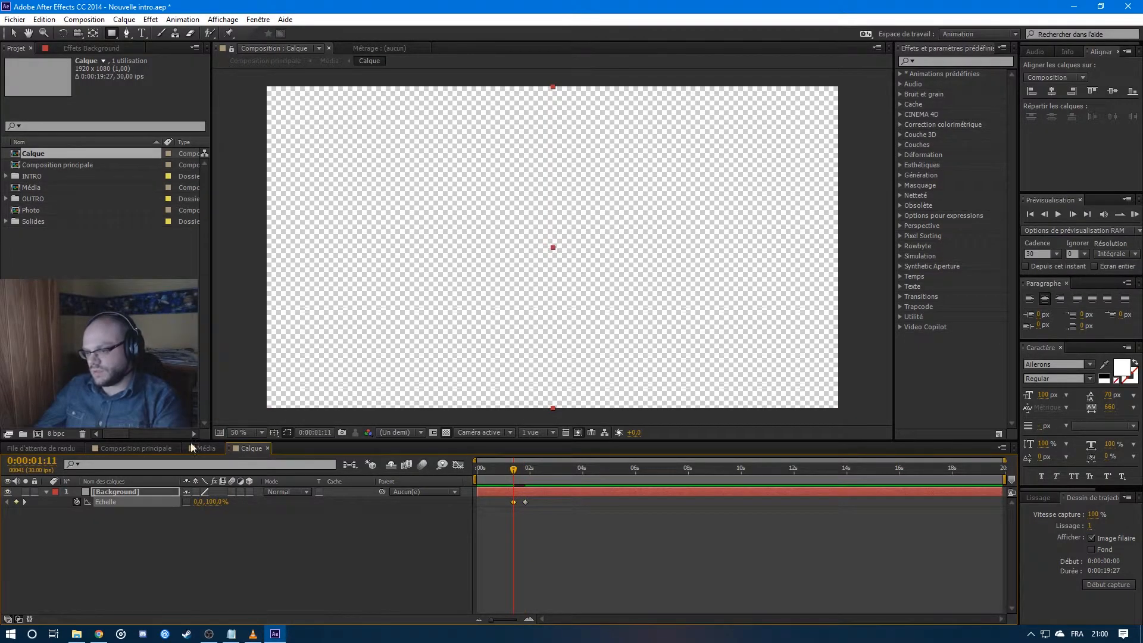
Preview the reveal with the music and move the Background layer's first Scale keyframe to 0:00:01:15.
left_click(143, 449)
left_click(1134, 212)
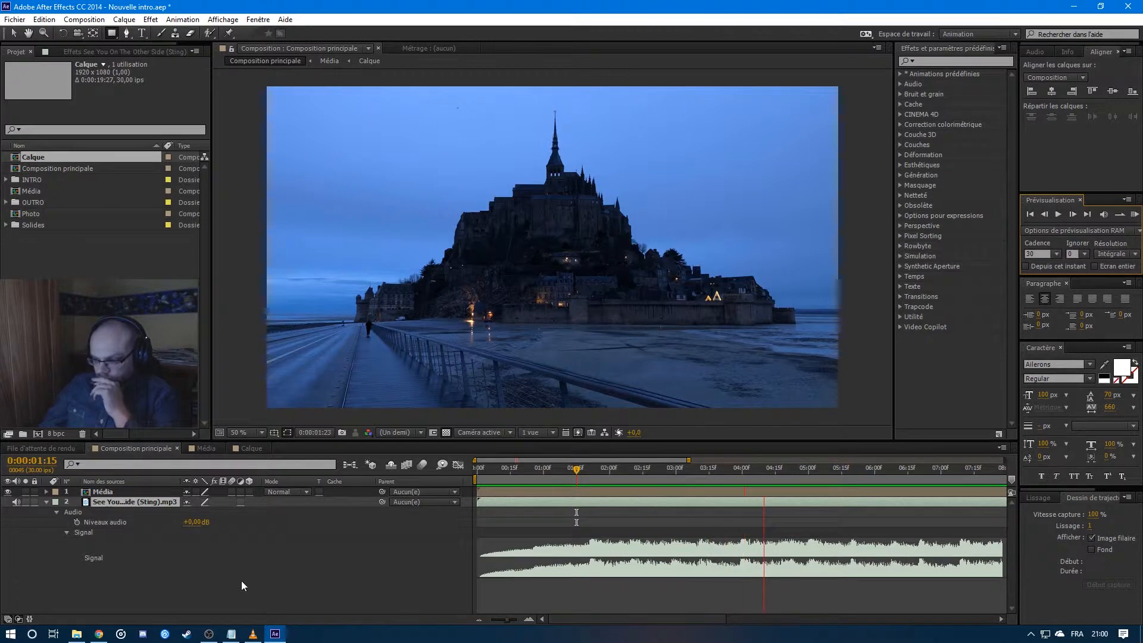
left_click(251, 448)
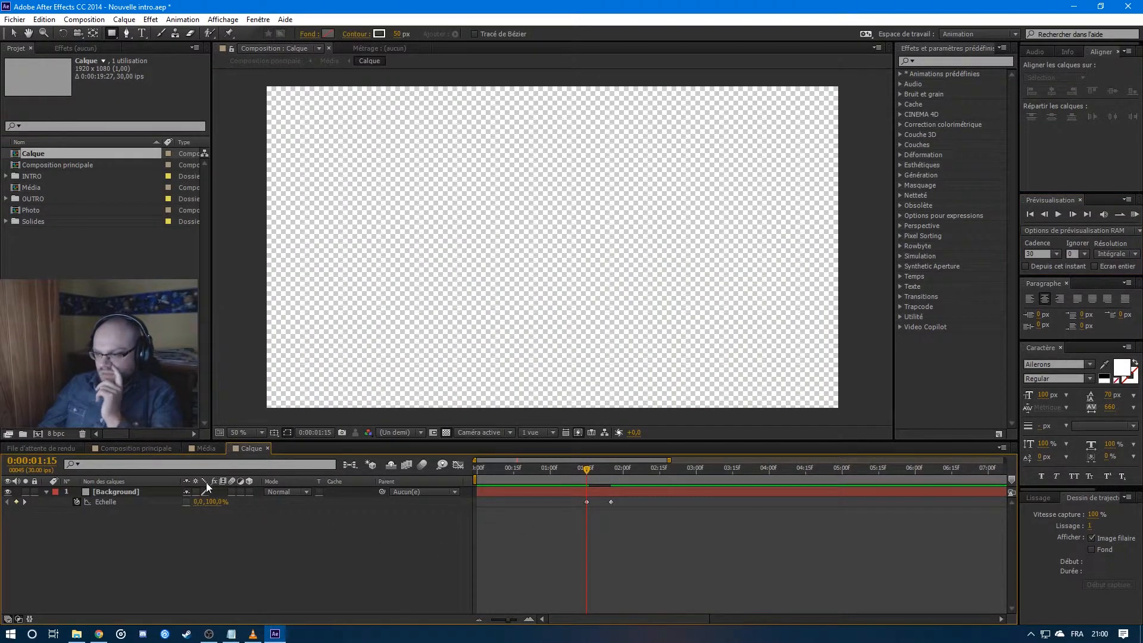
left_click(1131, 215)
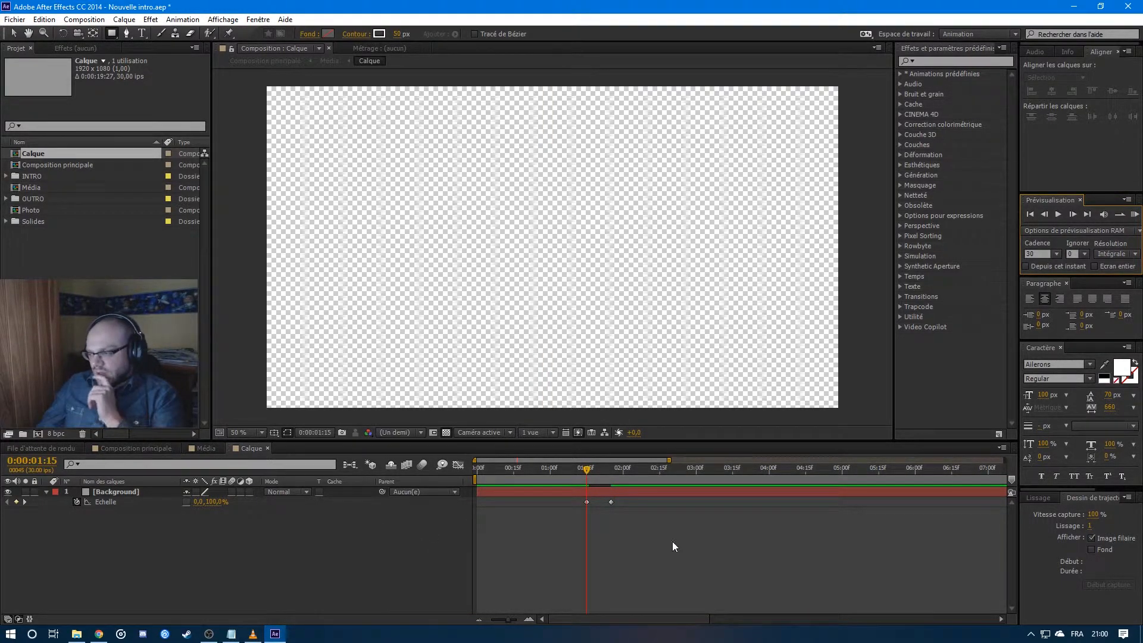
Apply Easy Ease to both Scale keyframes of the Background layer.
left_click(549, 498)
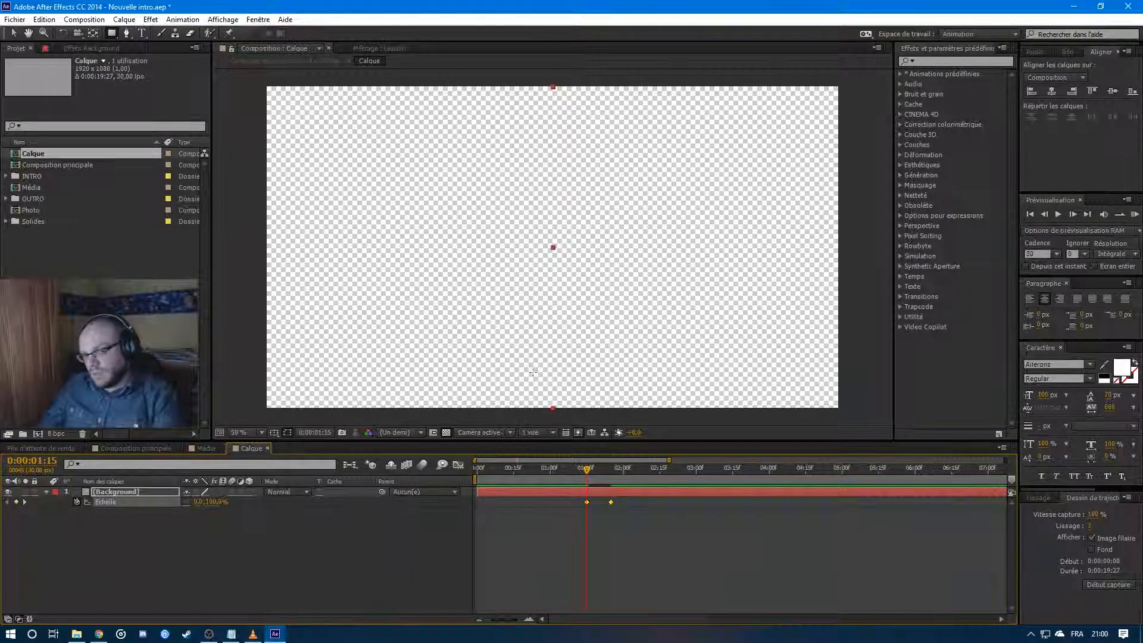
key("F9")
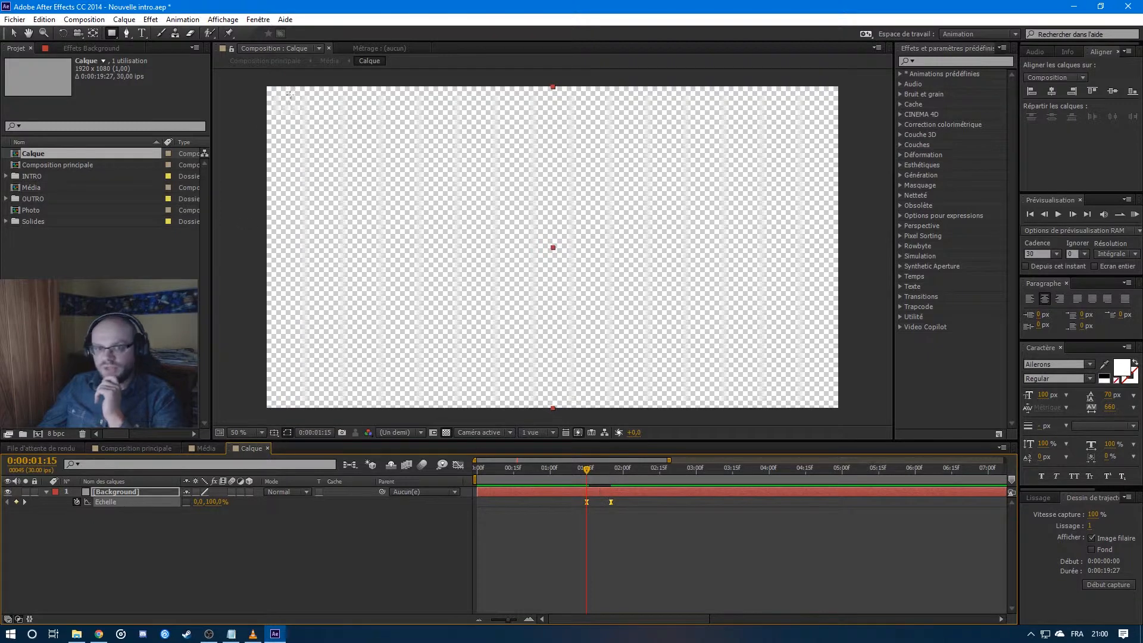
right_click(610, 502)
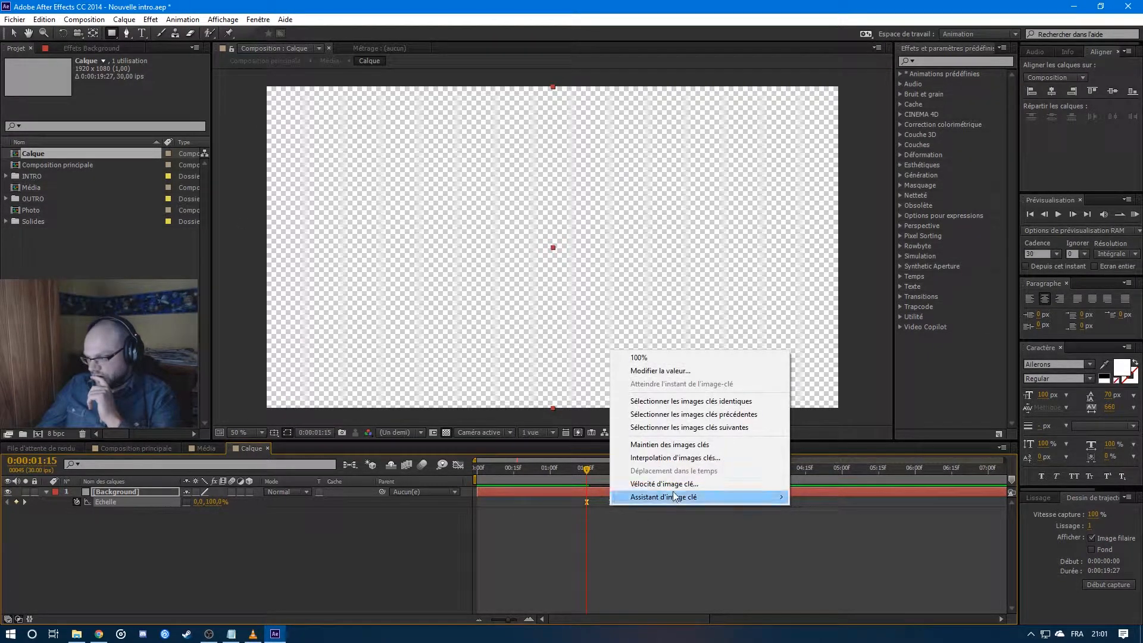
mouse_move(674, 496)
left_click(405, 519)
left_click(586, 501)
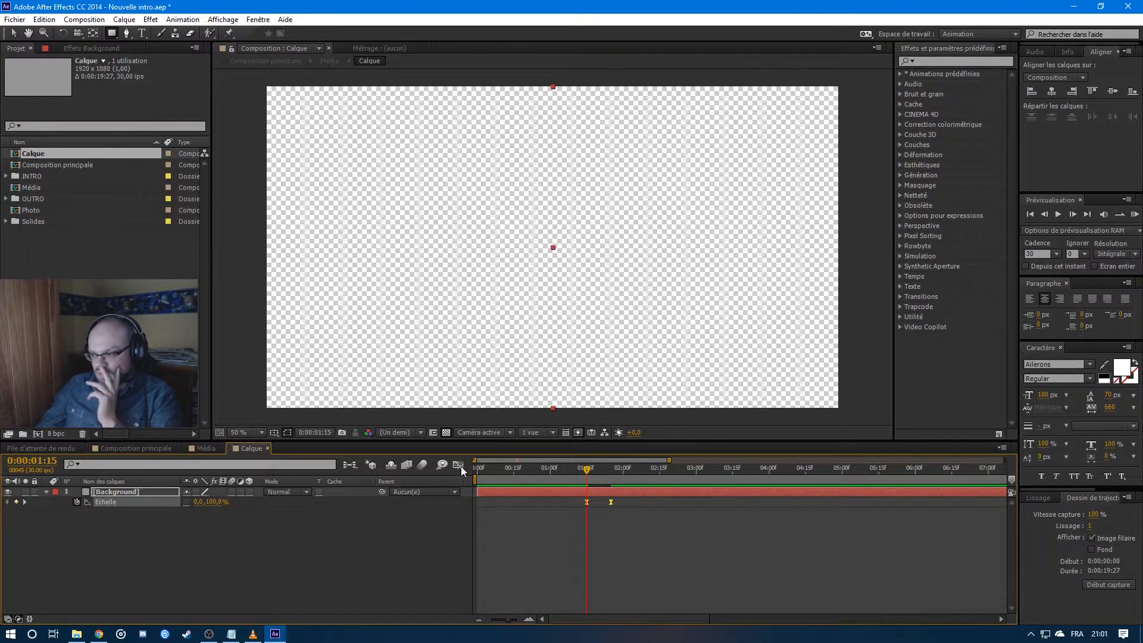
Reshape the speed graph of the Background layer's Scale so it peaks early and slows gradually, and return to the layer view.
left_click(460, 466)
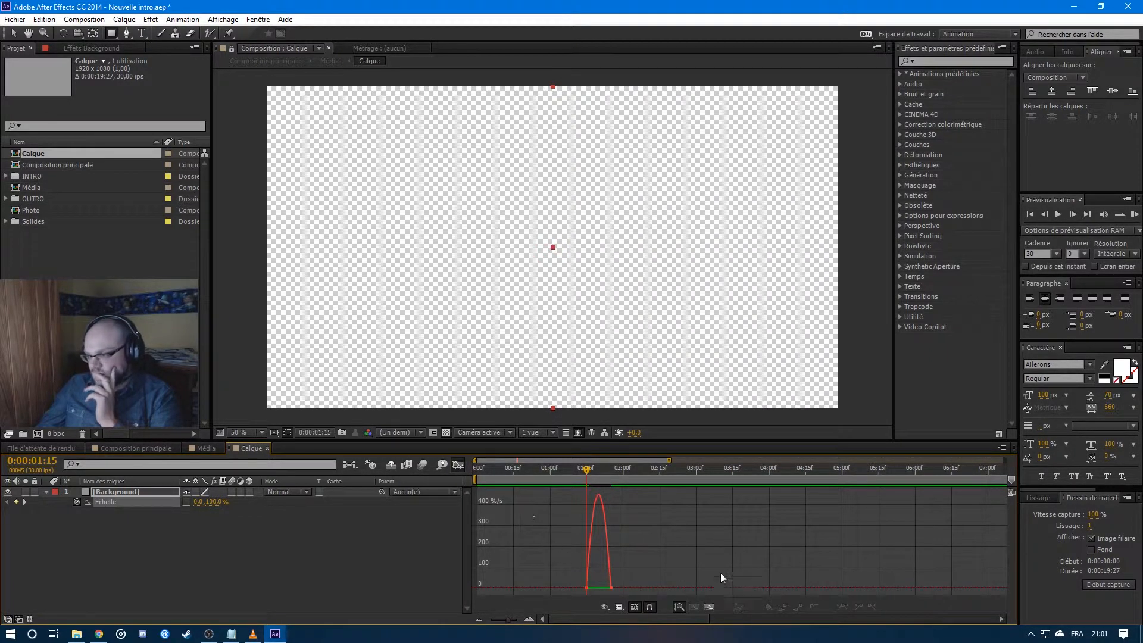
left_click_drag(671, 460, 531, 457)
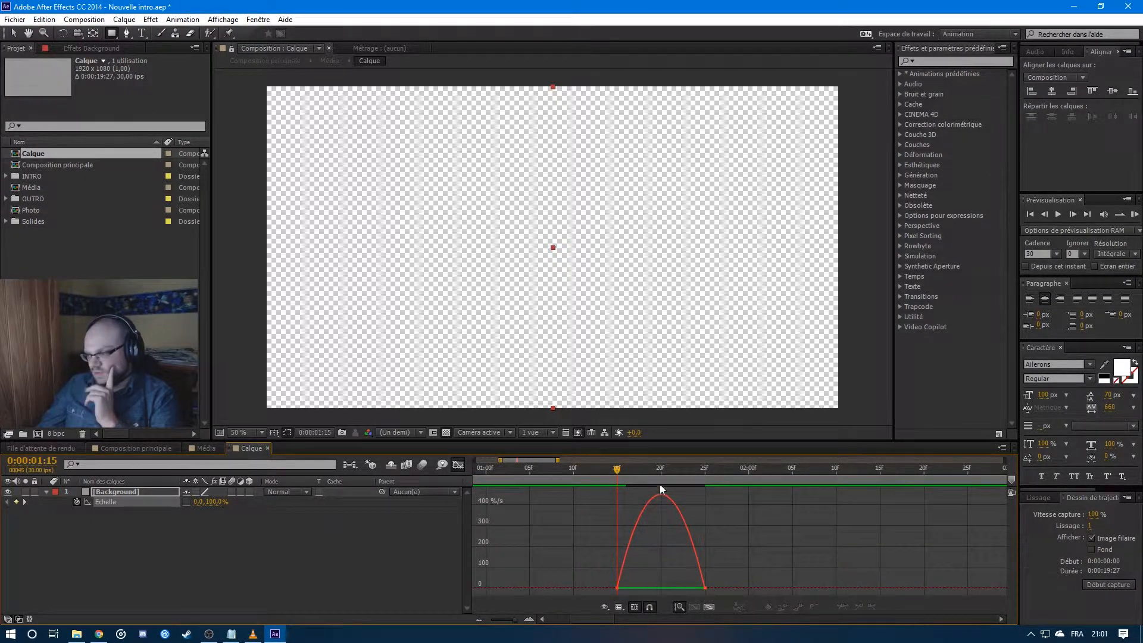
left_click_drag(608, 572, 707, 596)
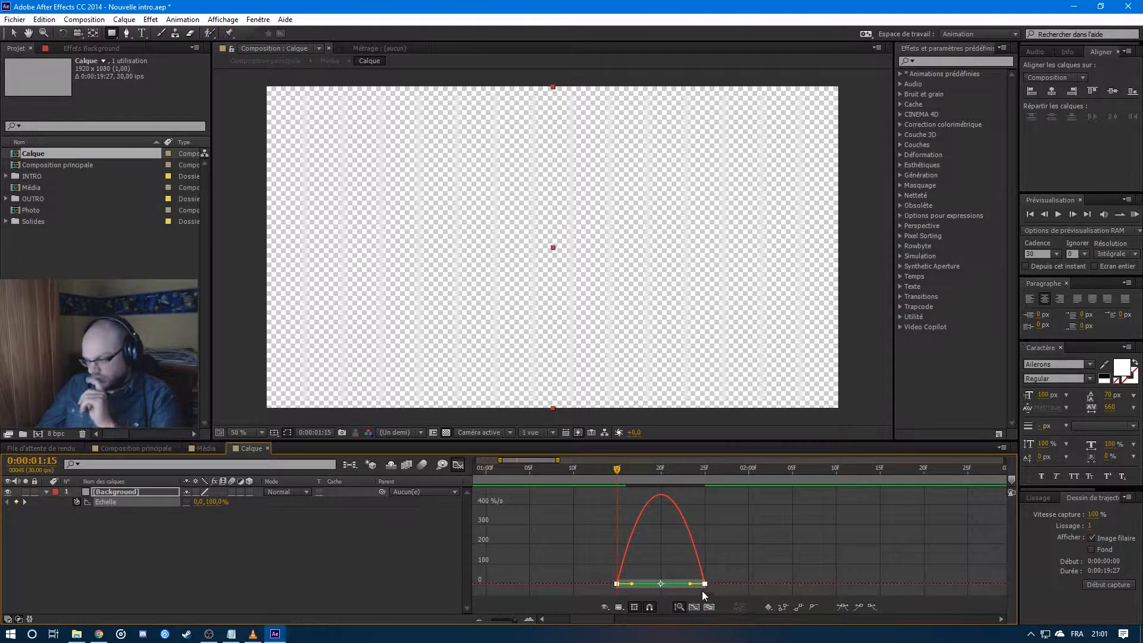
left_click_drag(631, 583, 631, 579)
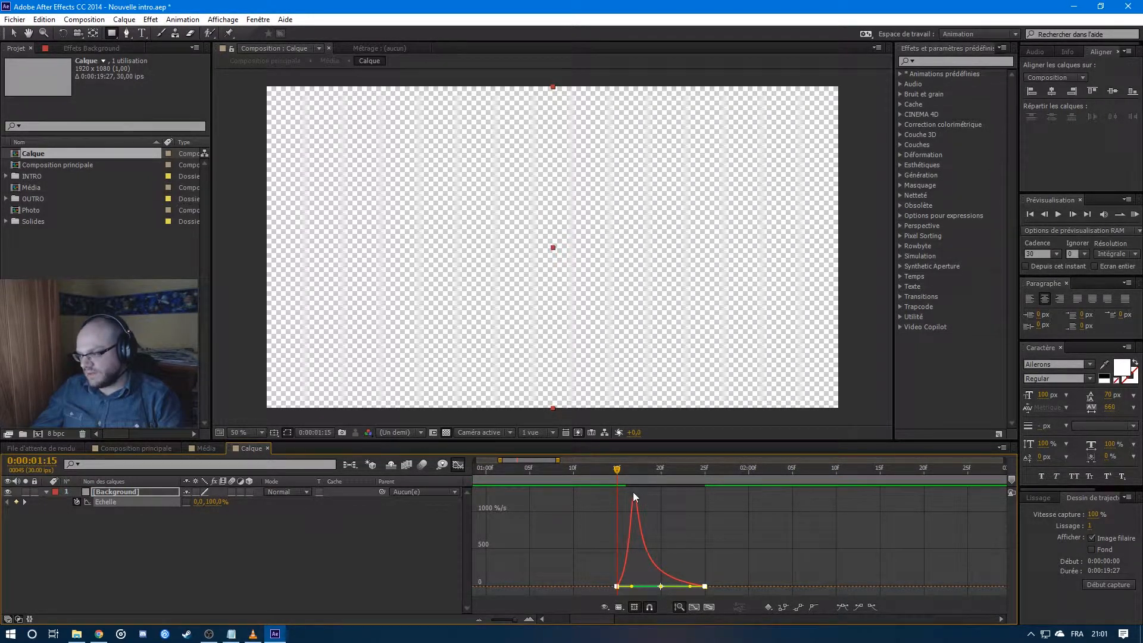
key("shift+F3")
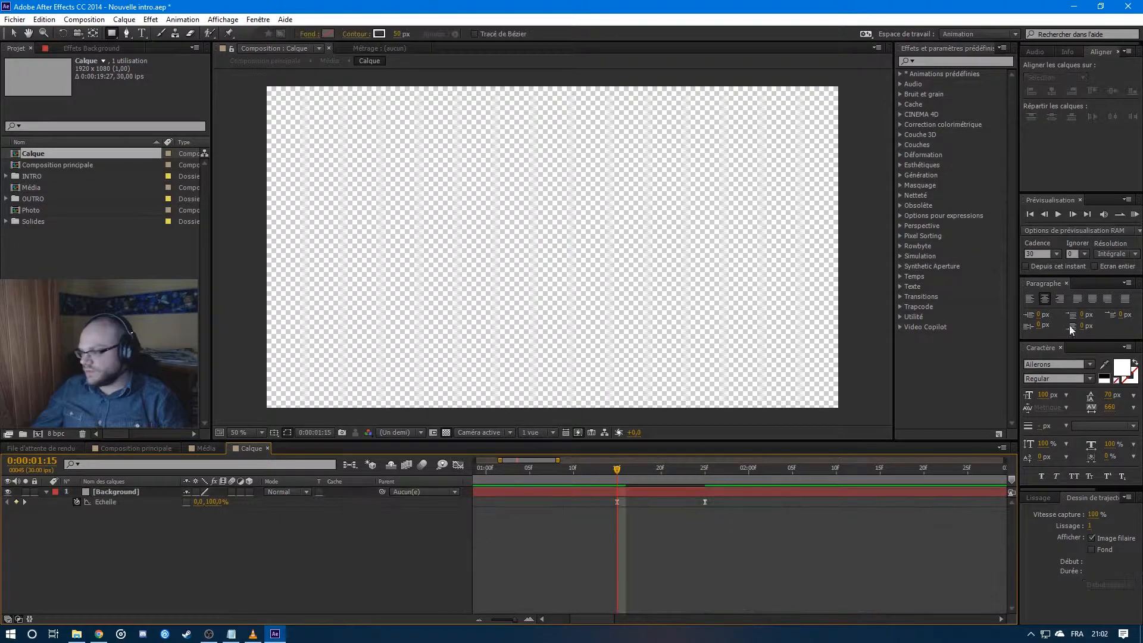
Preview the eased reveal in Calque and move the first Scale keyframe of the Background layer to 0:00:01:10.
key("space")
key("space")
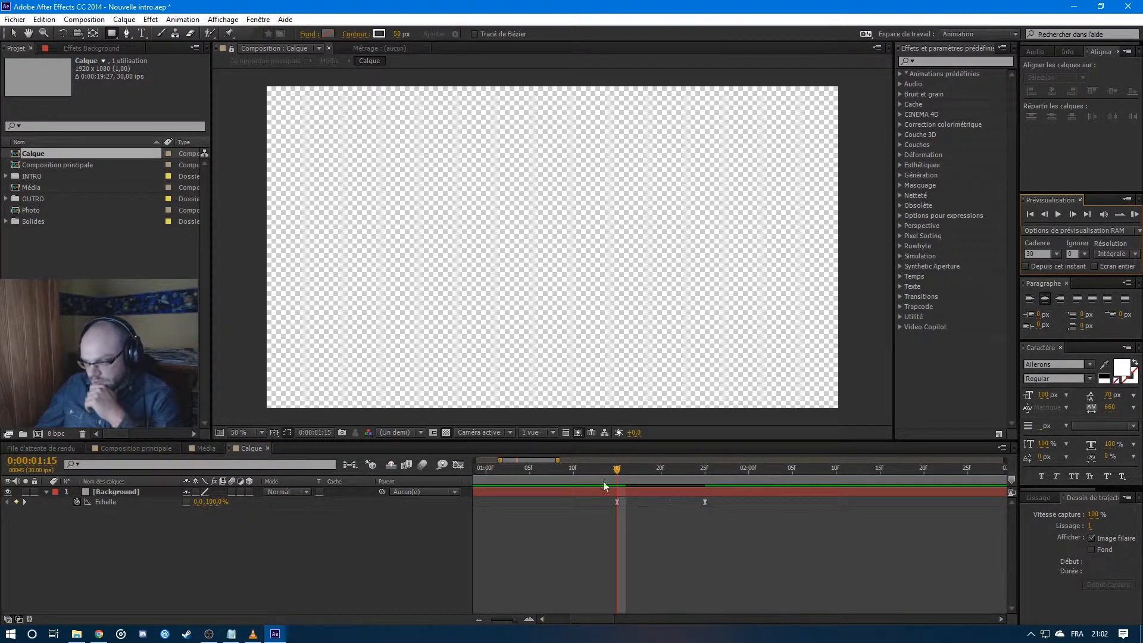
left_click(572, 469)
left_click_drag(616, 502, 573, 503)
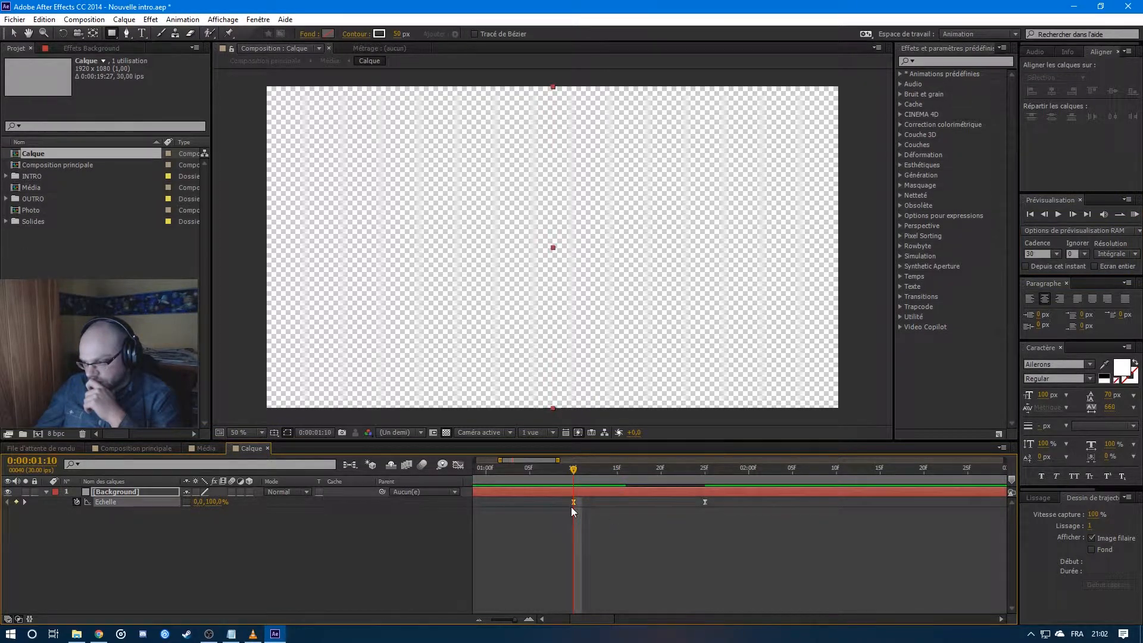
left_click(1097, 195)
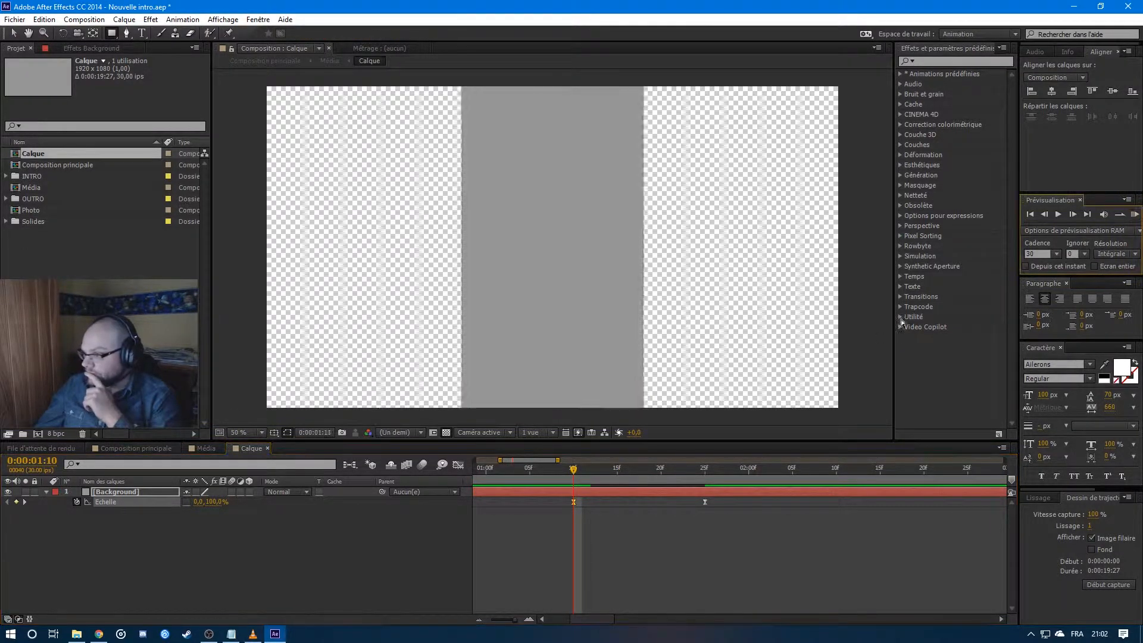
Preview the reveal with the music in Composition principale and move the last Scale keyframe in Calque to 0:00:02:00.
left_click(145, 447)
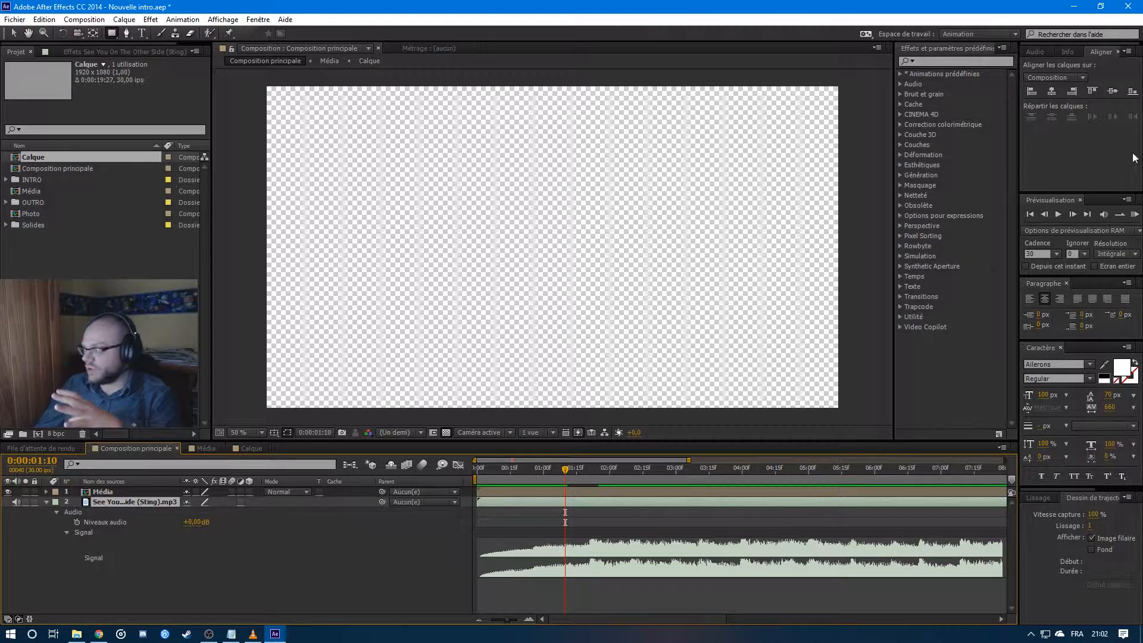
left_click(1135, 214)
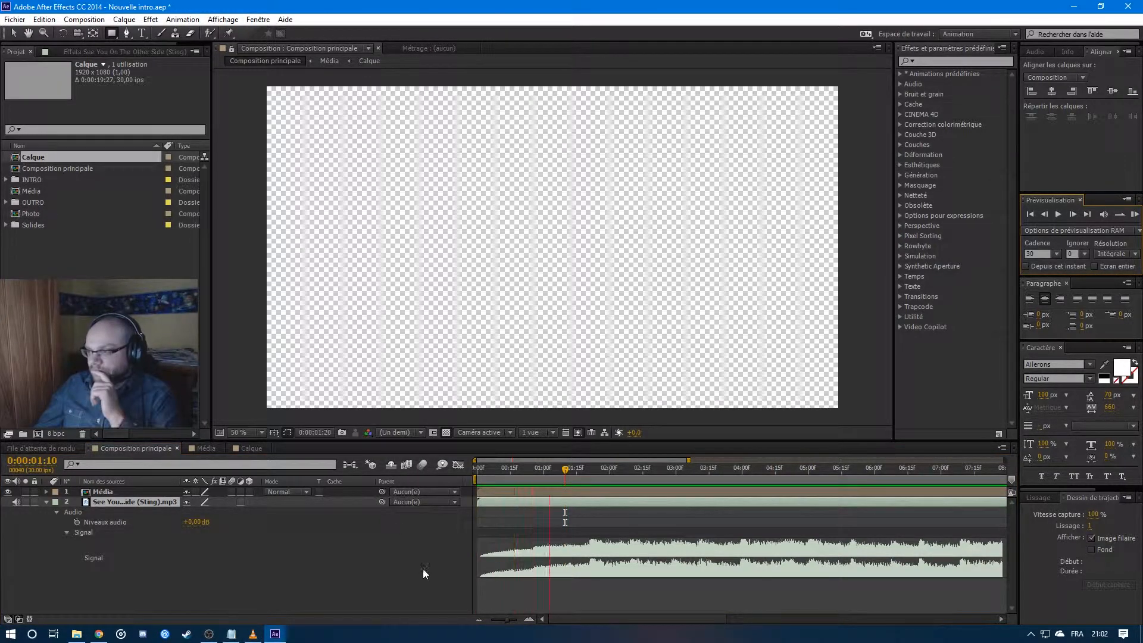
key("space")
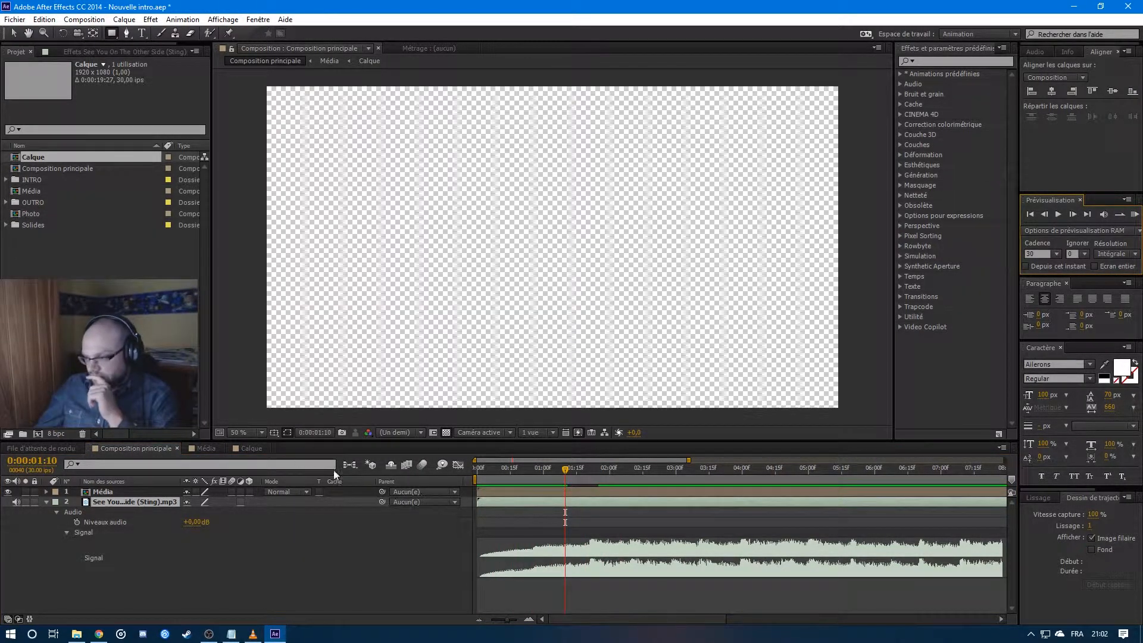
left_click(242, 449)
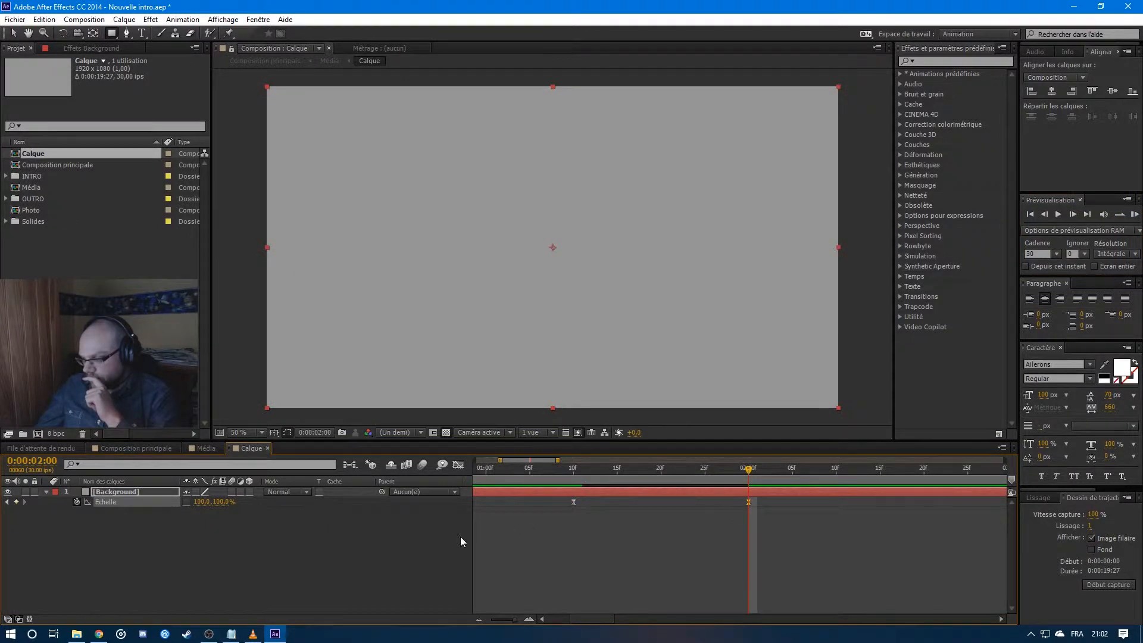
Preview the photo reveal with the music in Composition principale.
left_click(306, 528)
left_click(139, 448)
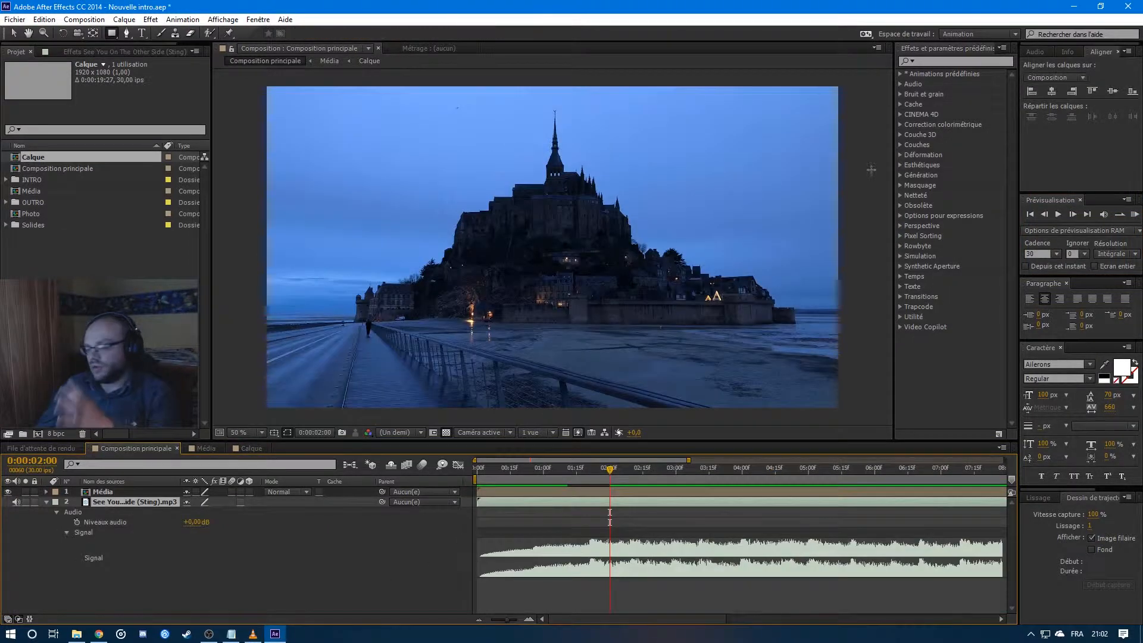
left_click(1134, 214)
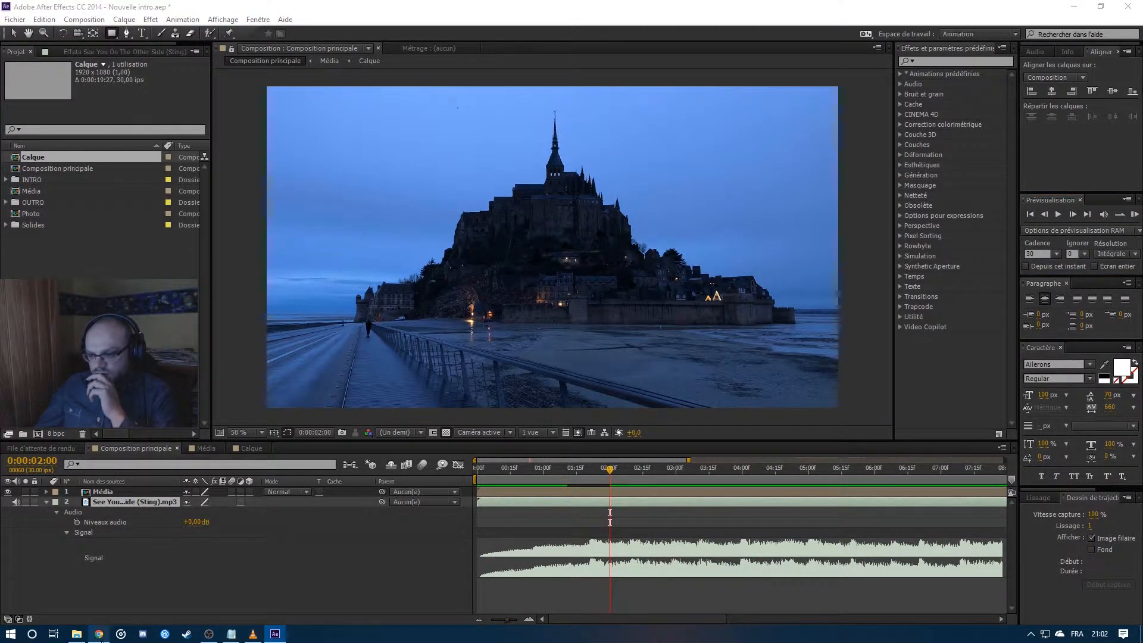
Switch to VLC, examine the opening seconds of the reference video Intro et outro.mp4, and return to After Effects.
key("alt+Tab")
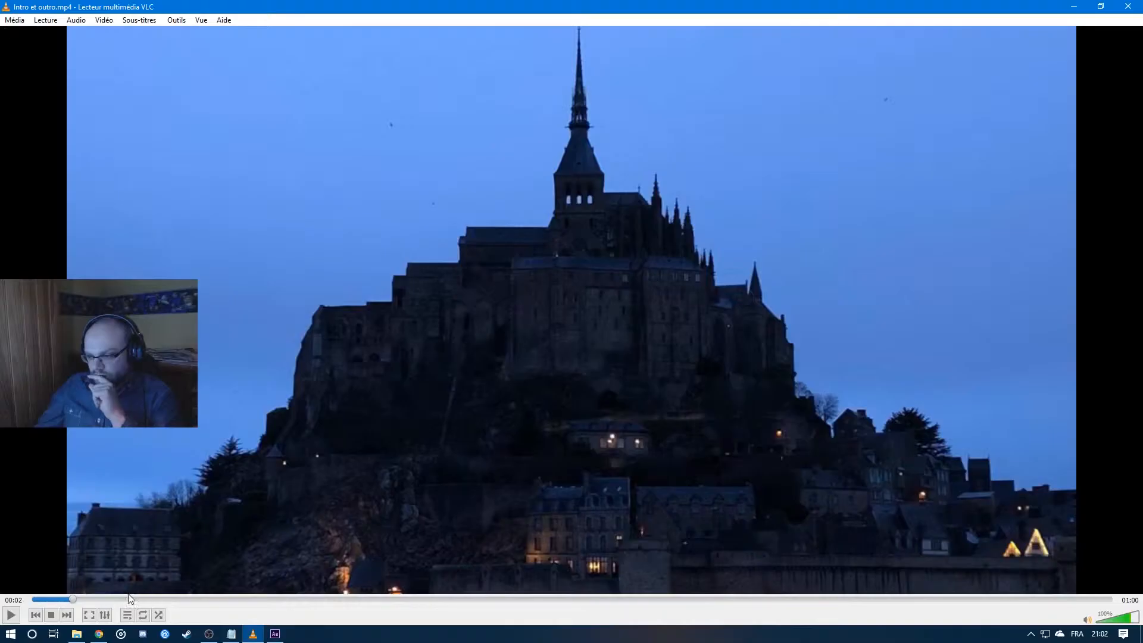
left_click(55, 597)
left_click(11, 614)
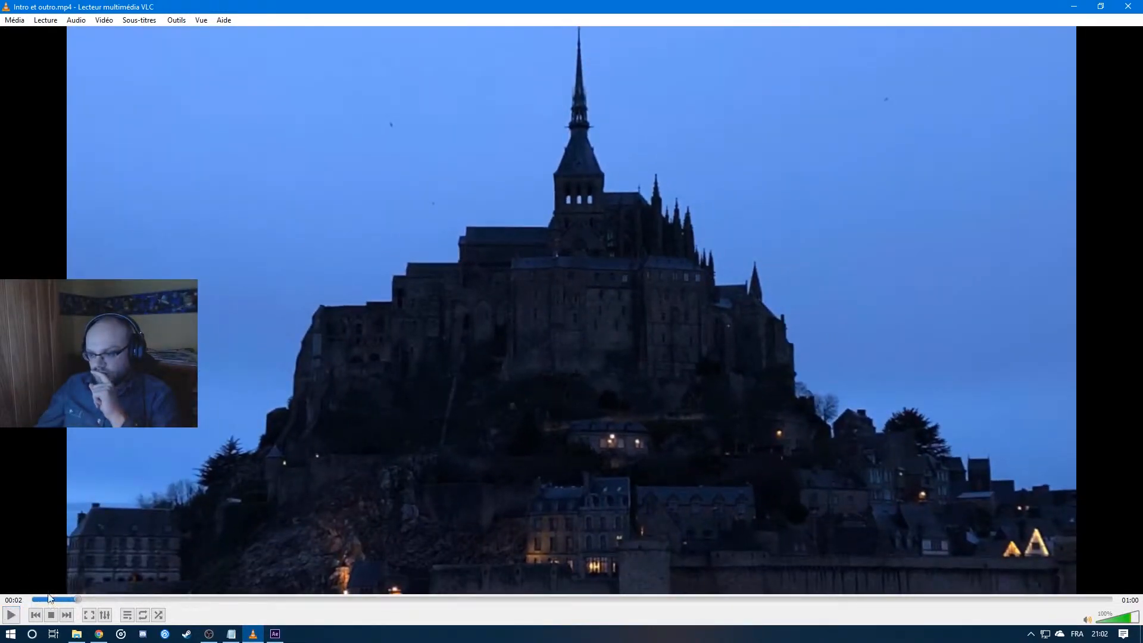
left_click(65, 599)
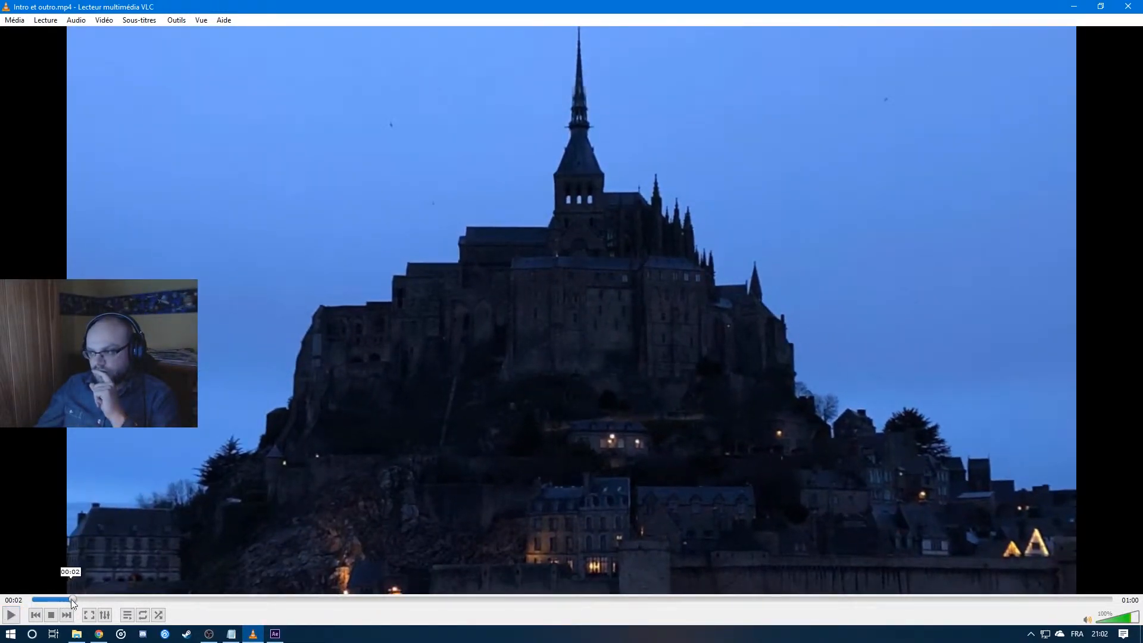
left_click(63, 600)
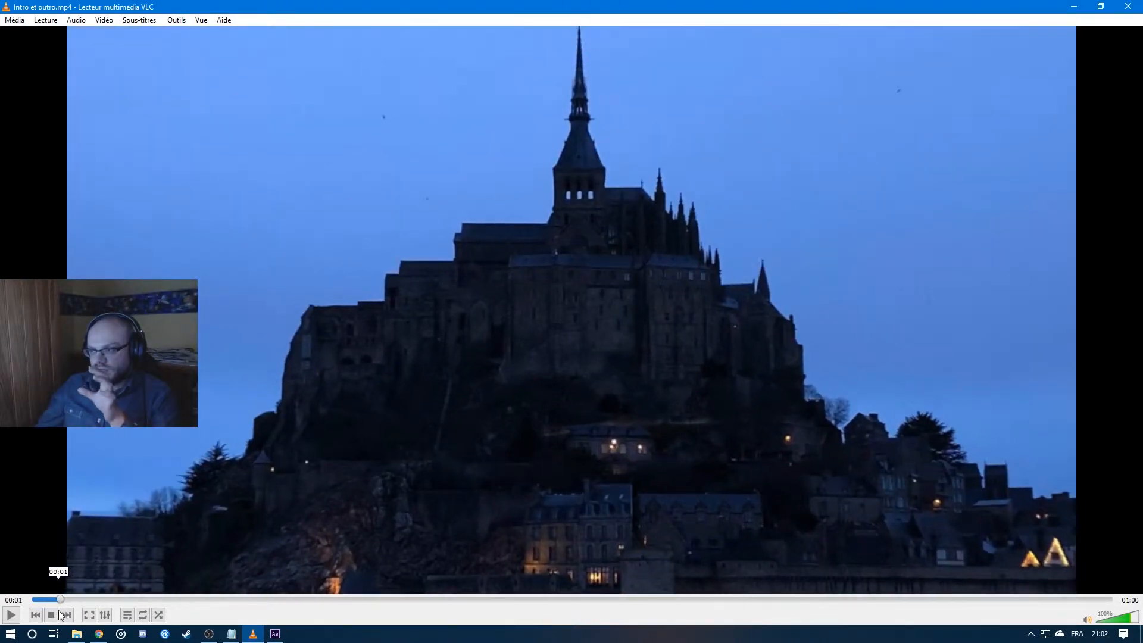
left_click(69, 600)
left_click(105, 598)
left_click_drag(105, 595, 214, 609)
left_click(274, 634)
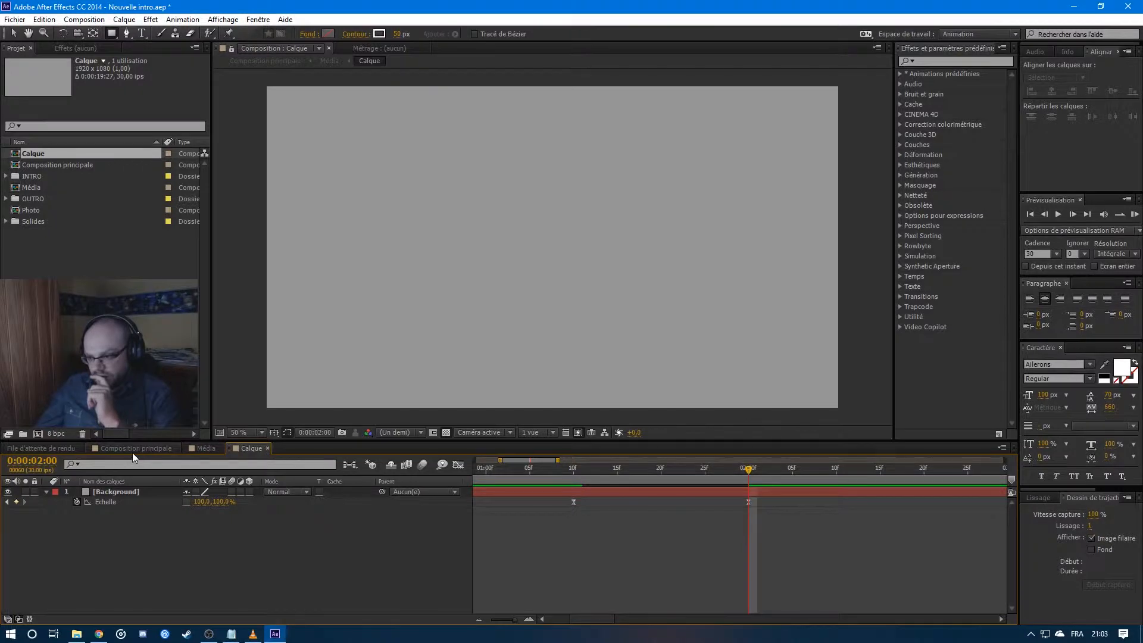
Collapse the music layer's audio properties in Composition principale and close the Calque and Média timelines.
left_click_drag(562, 469, 611, 472)
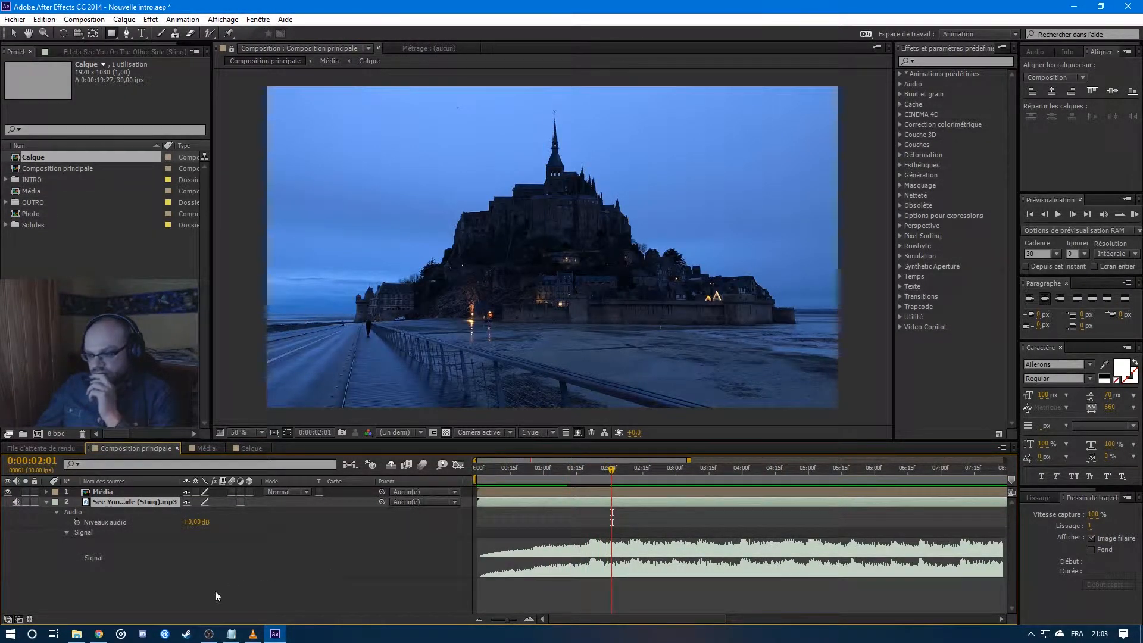
left_click(45, 502)
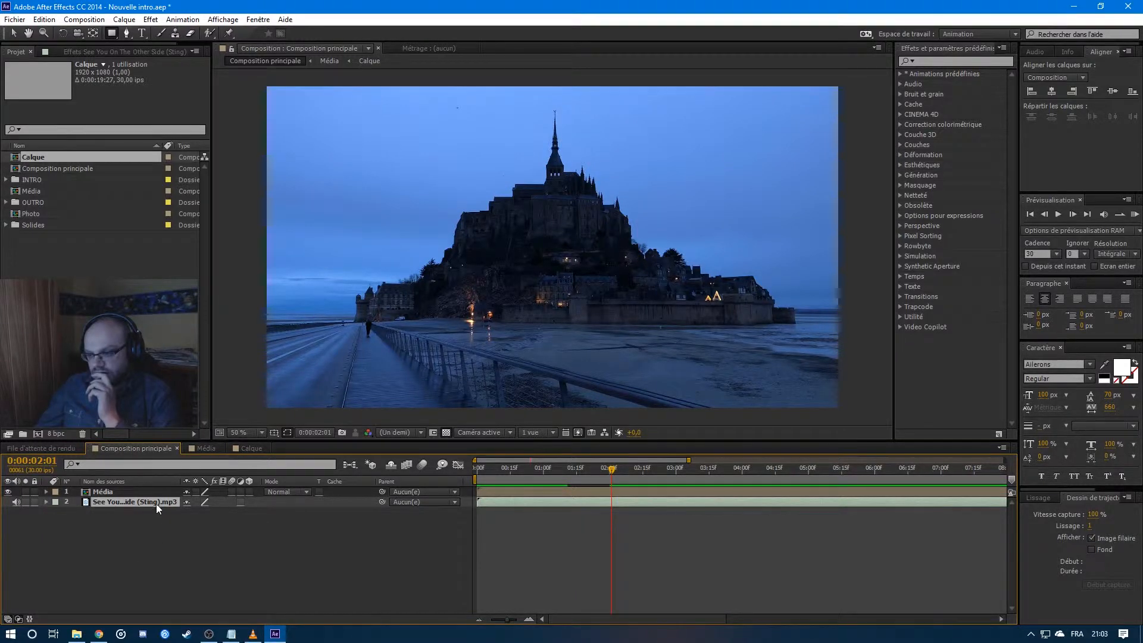
left_click(197, 447)
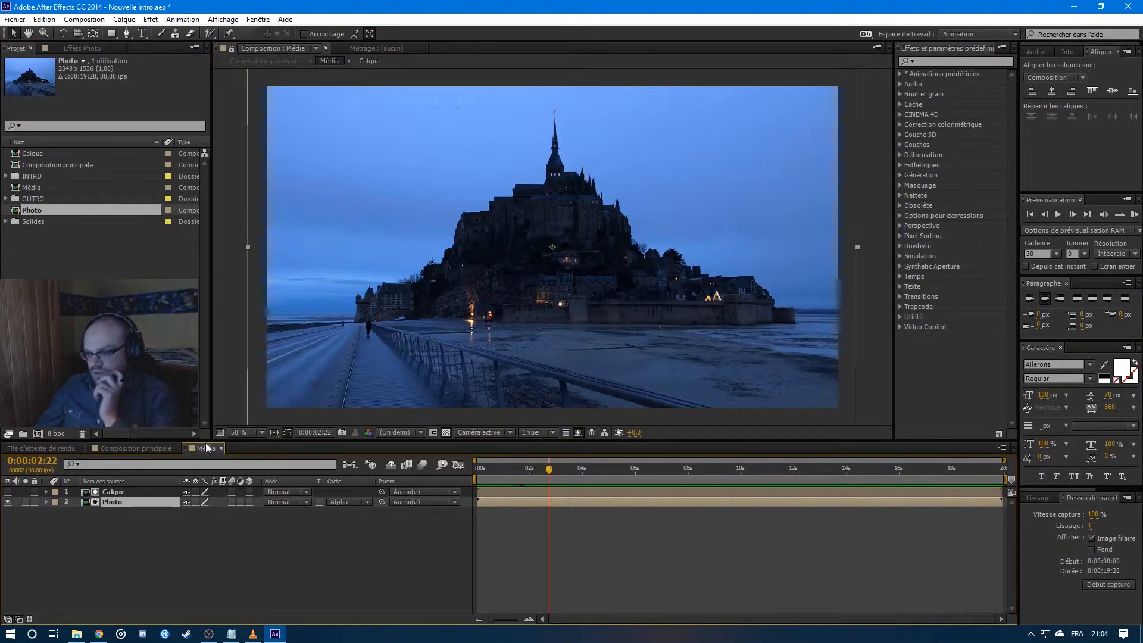
left_click(223, 448)
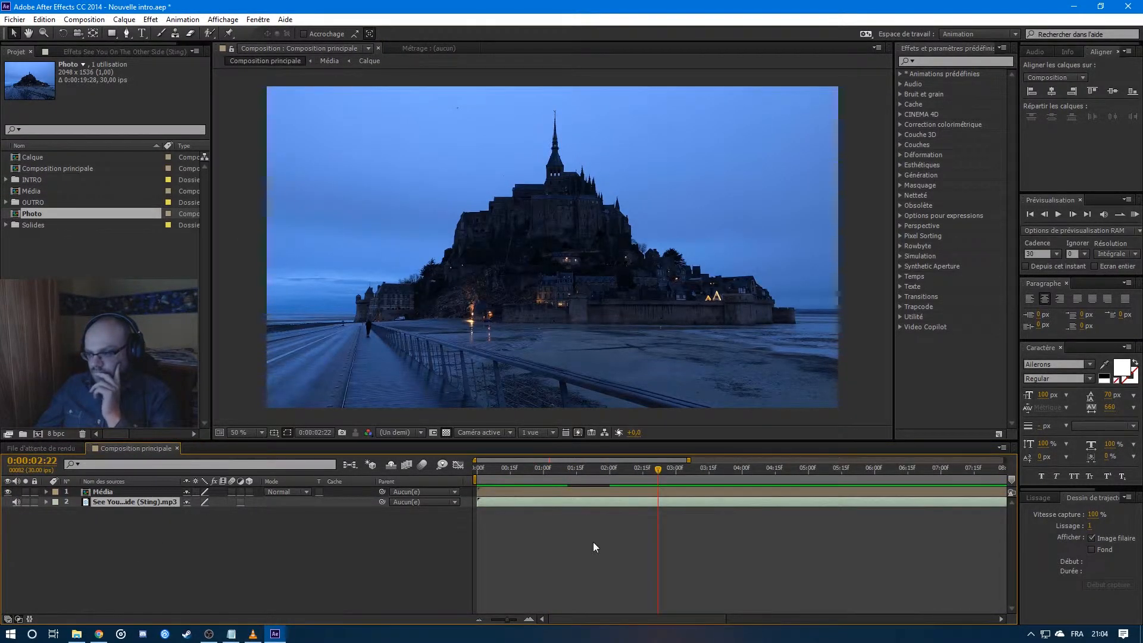
right_click(159, 510)
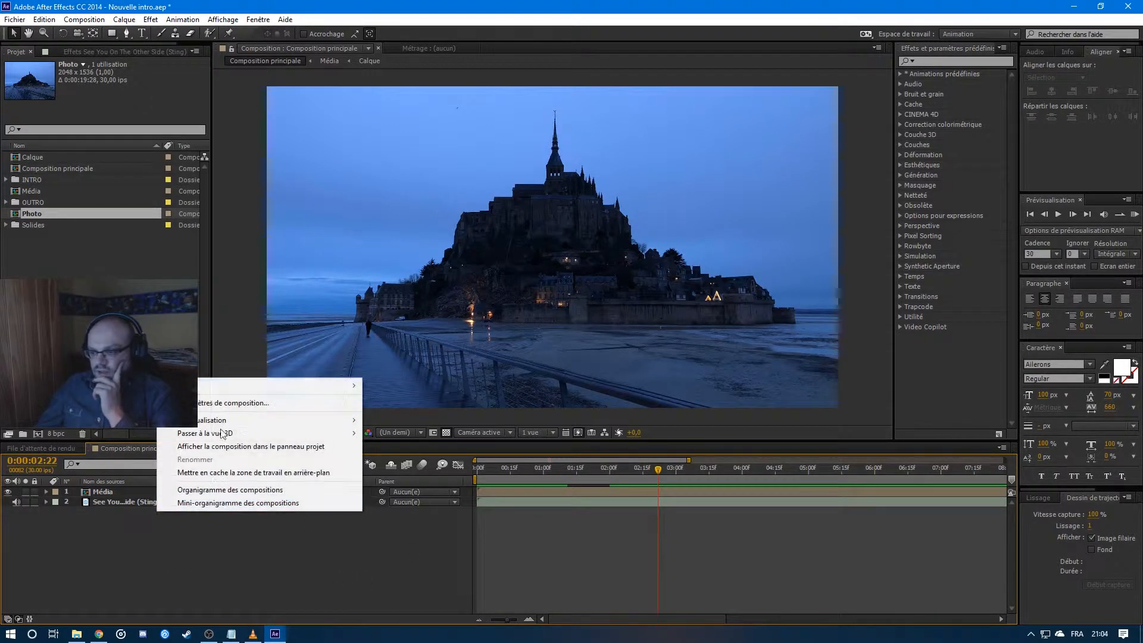
key("Escape")
key("Escape")
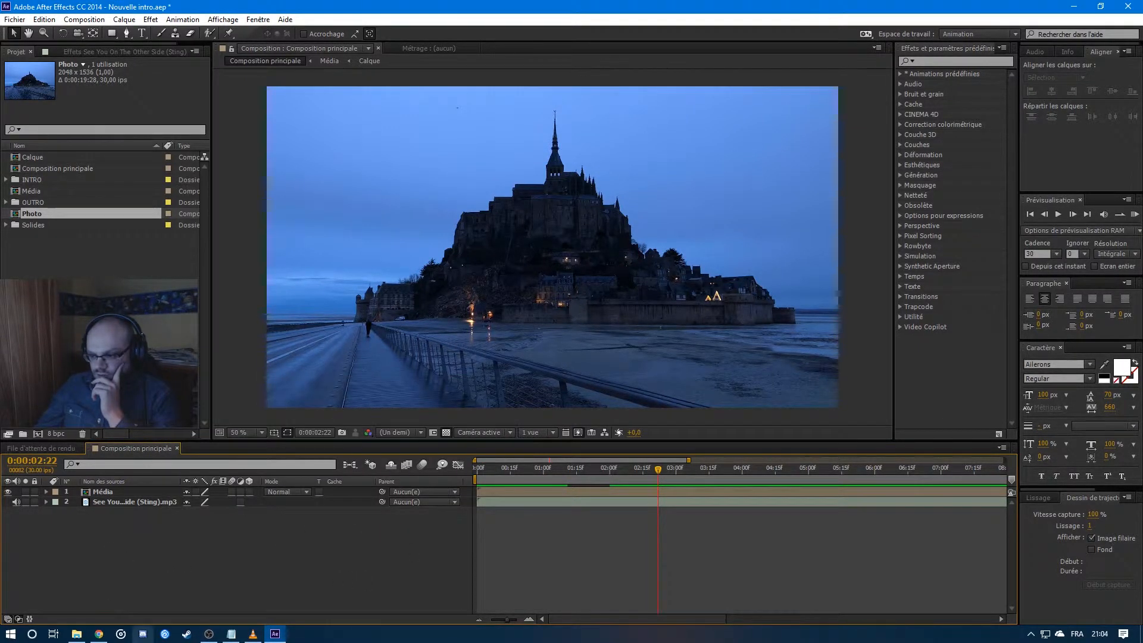
Add a two-node camera with the 50 mm preset to Composition principale and place it below the Média layer.
right_click(166, 553)
left_click(403, 485)
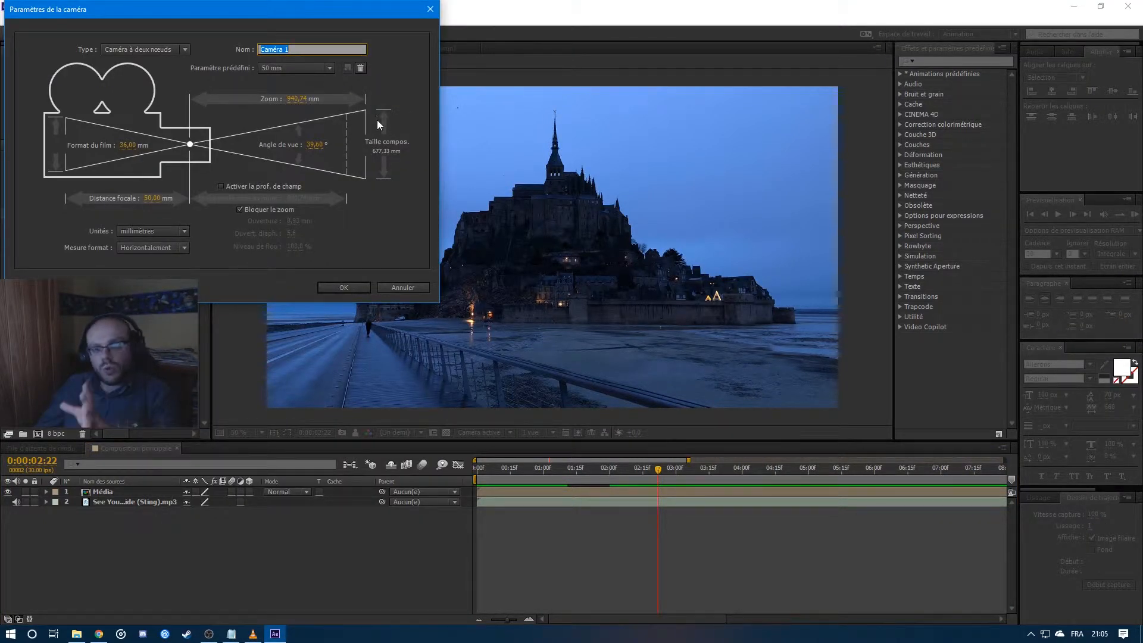
left_click(344, 287)
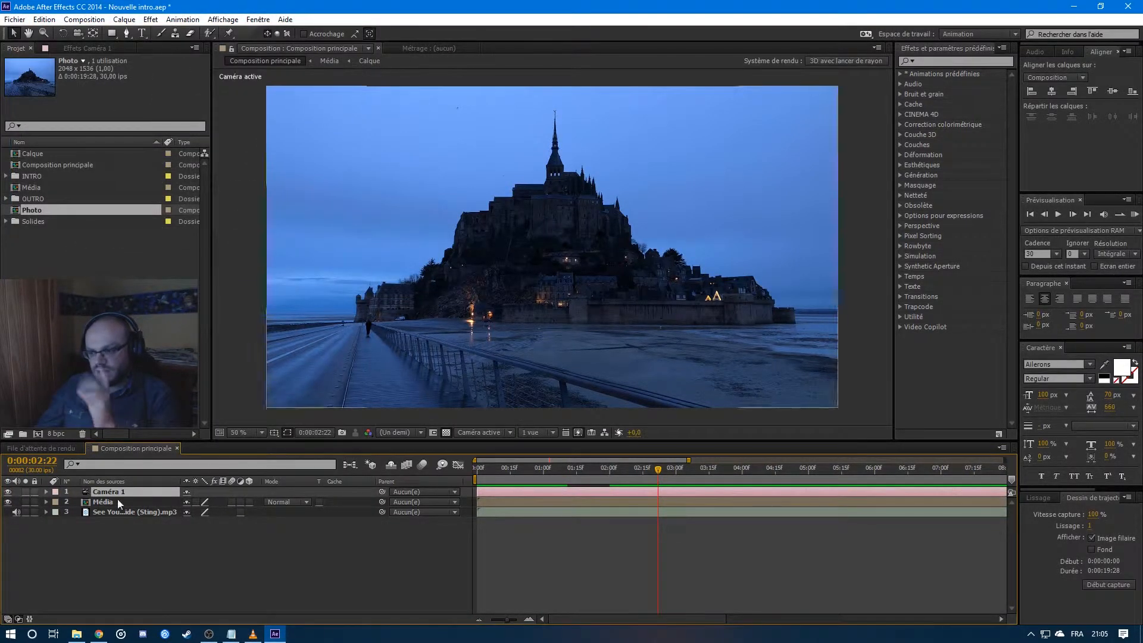
left_click_drag(109, 492, 109, 504)
Add a null object above the camera layer and rename it Contrôle caméra.
right_click(145, 553)
mouse_move(178, 428)
left_click(398, 497)
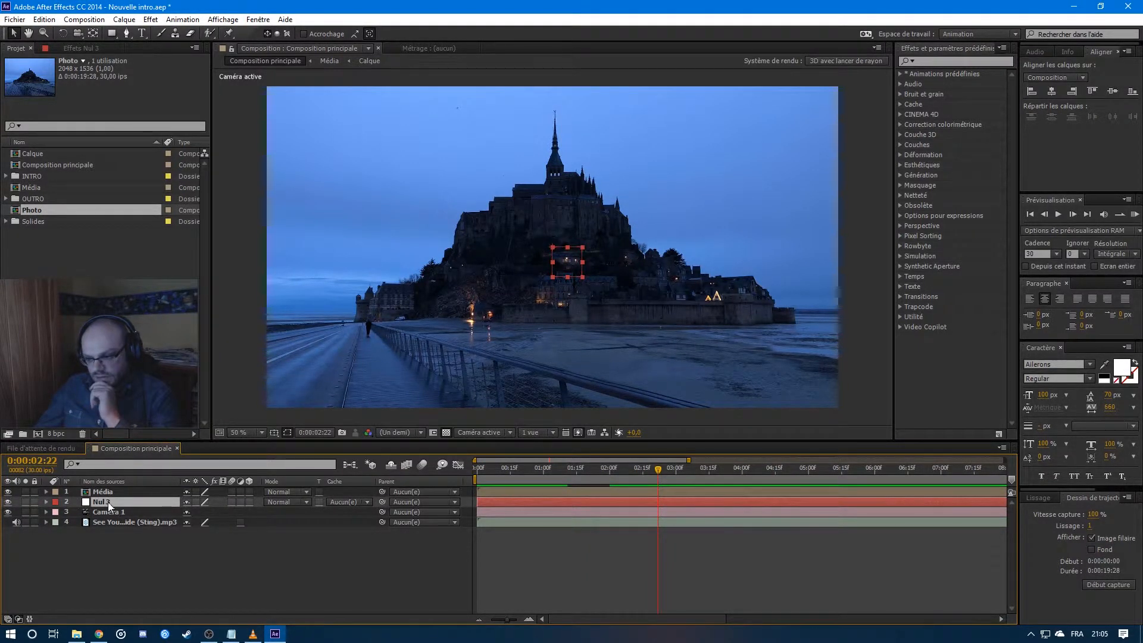
key("Return")
type("C")
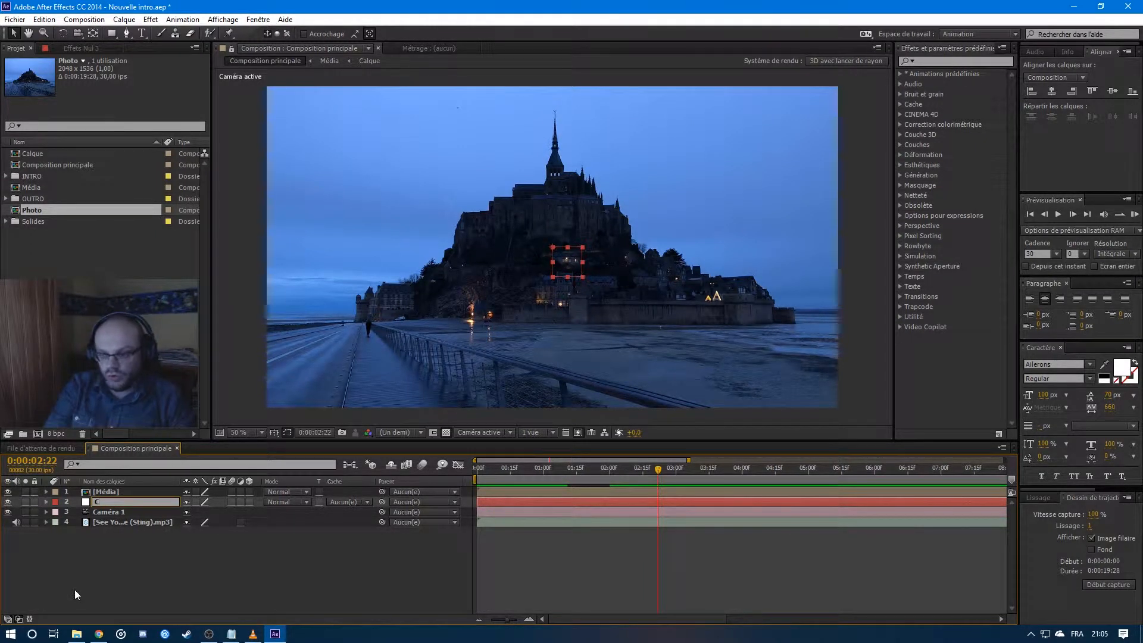
type("ontrôle caméra")
key("Return")
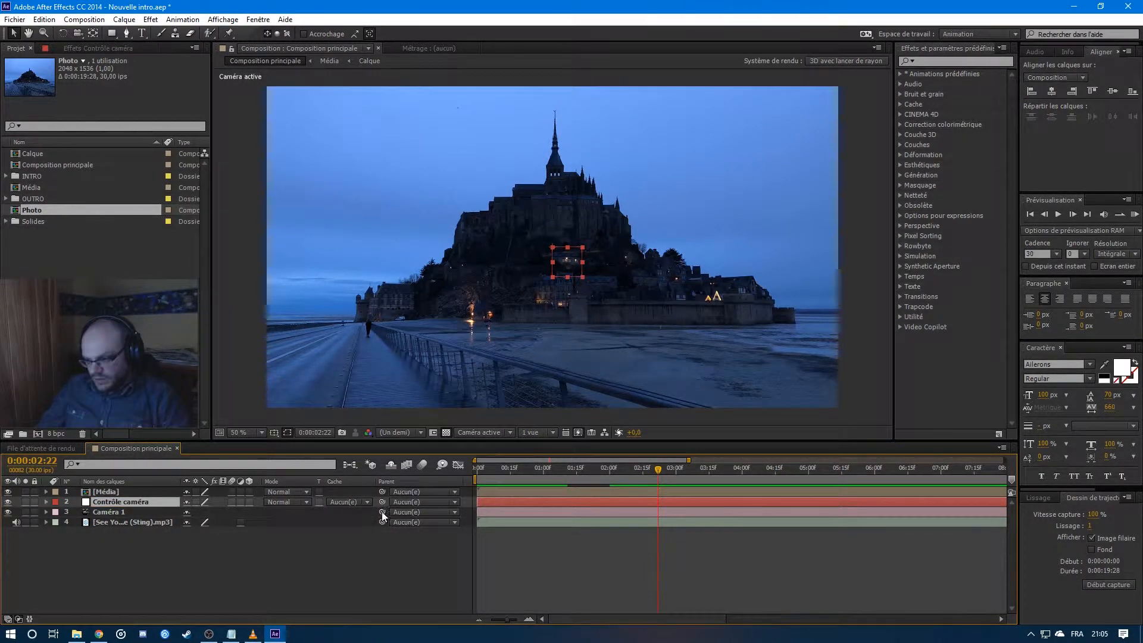
Parent the Caméra 1 layer to the Contrôle caméra null.
left_click_drag(380, 510, 116, 501)
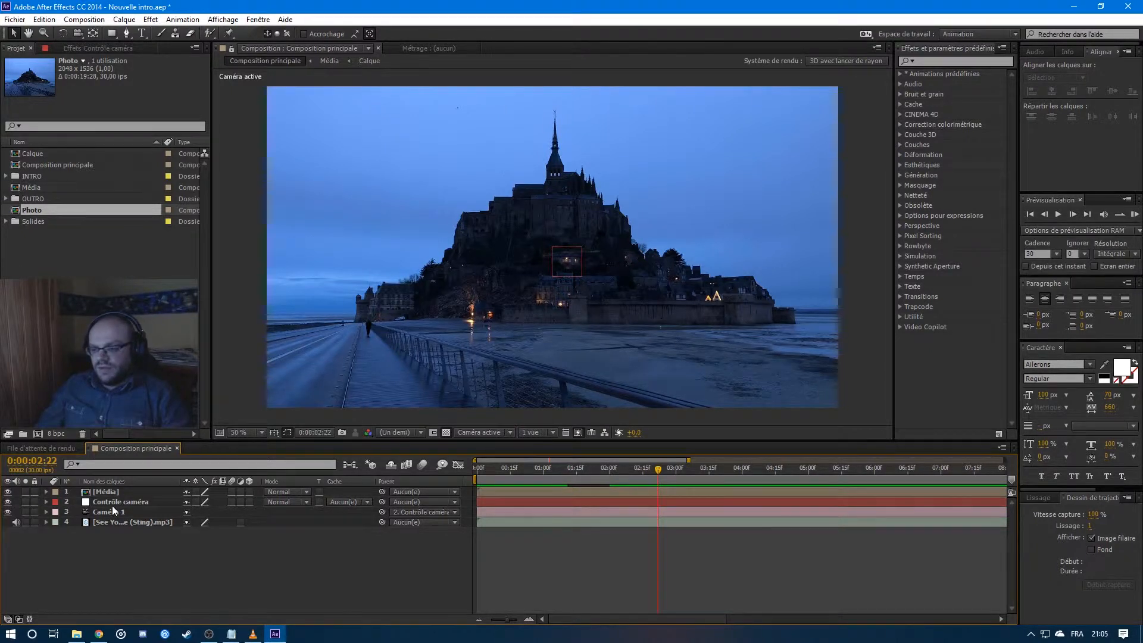
left_click(120, 501)
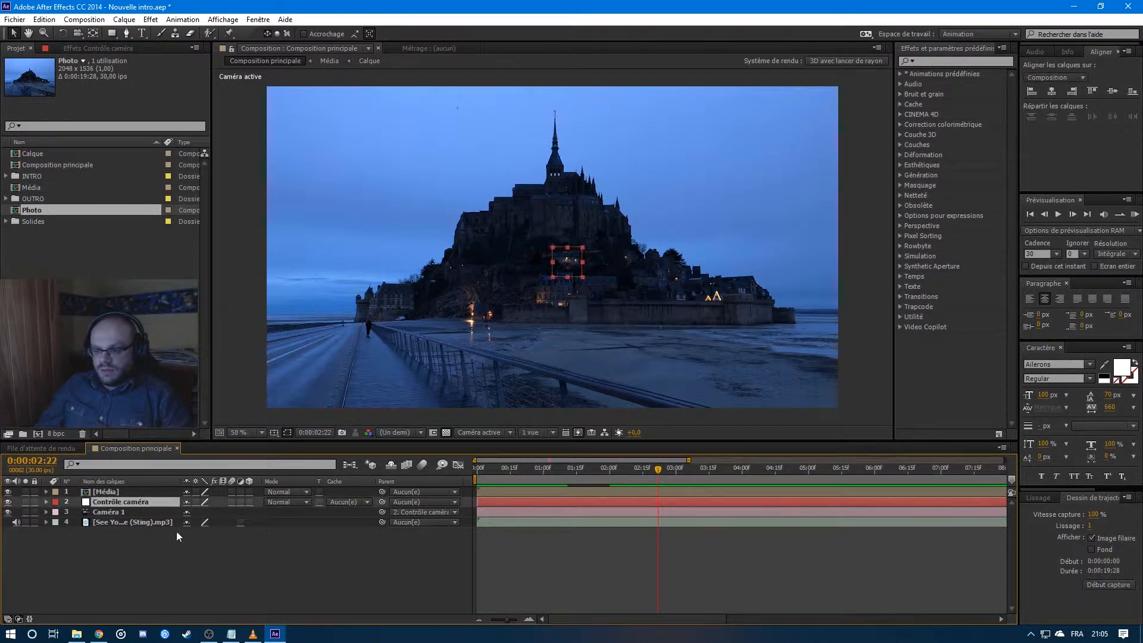
left_click(269, 572)
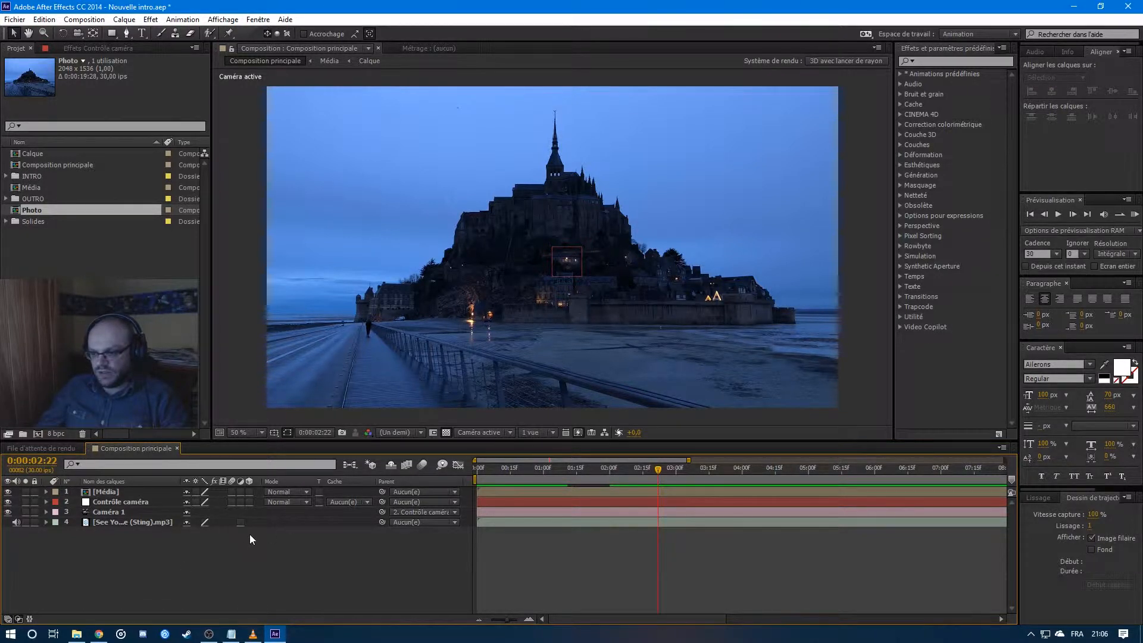
Make the Média and Contrôle caméra layers 3D and enable motion blur for Média and for the composition.
left_click(250, 492)
left_click(250, 501)
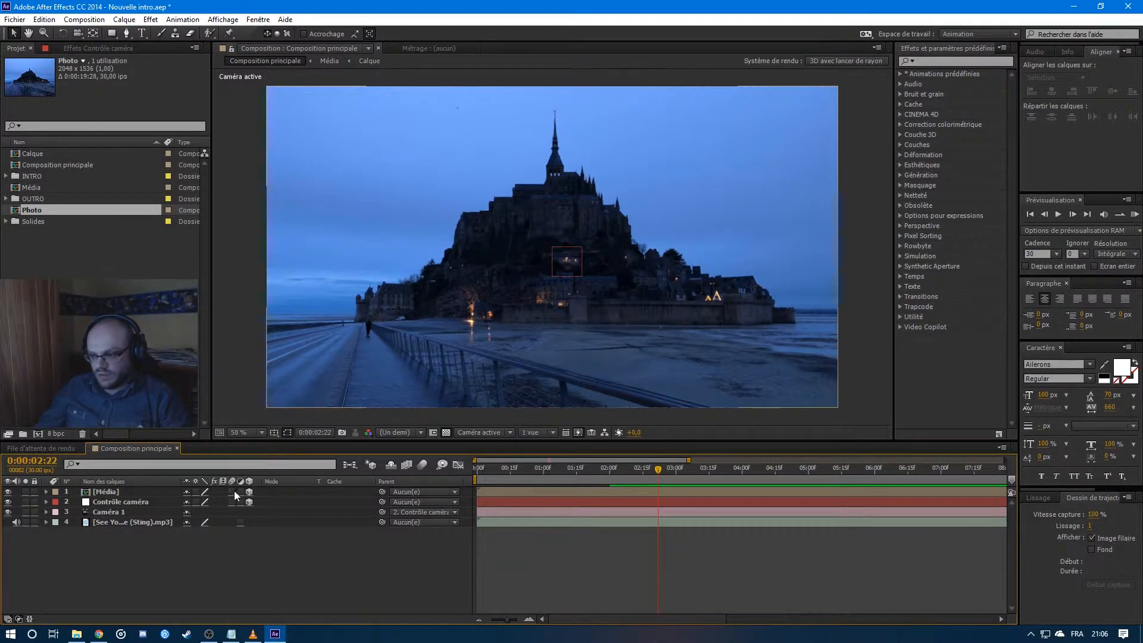
left_click(232, 492)
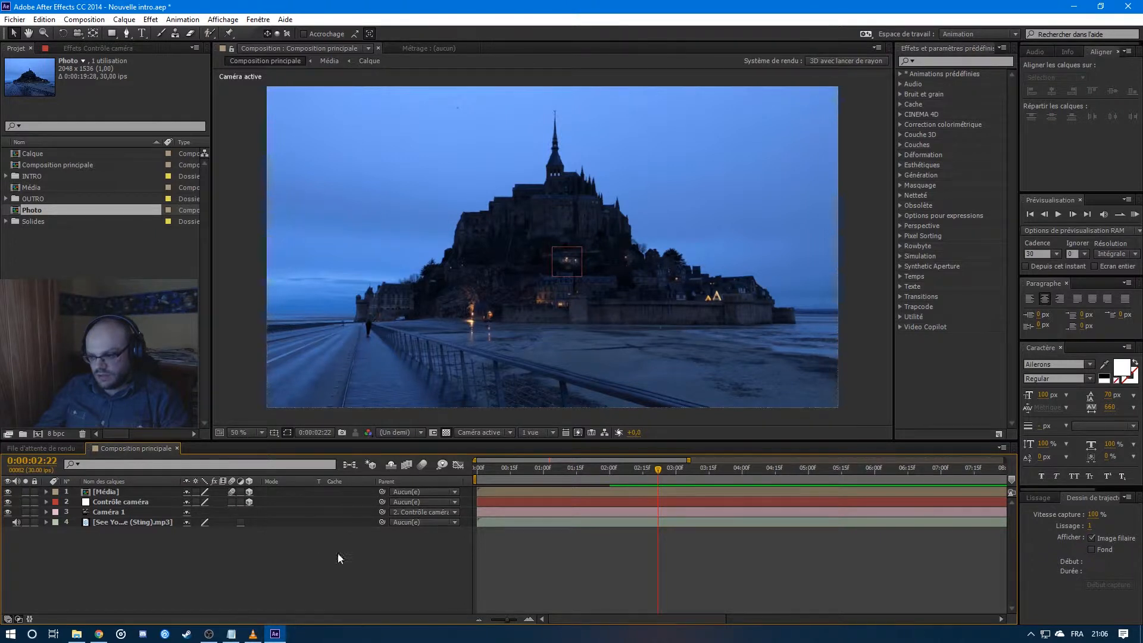
left_click(422, 466)
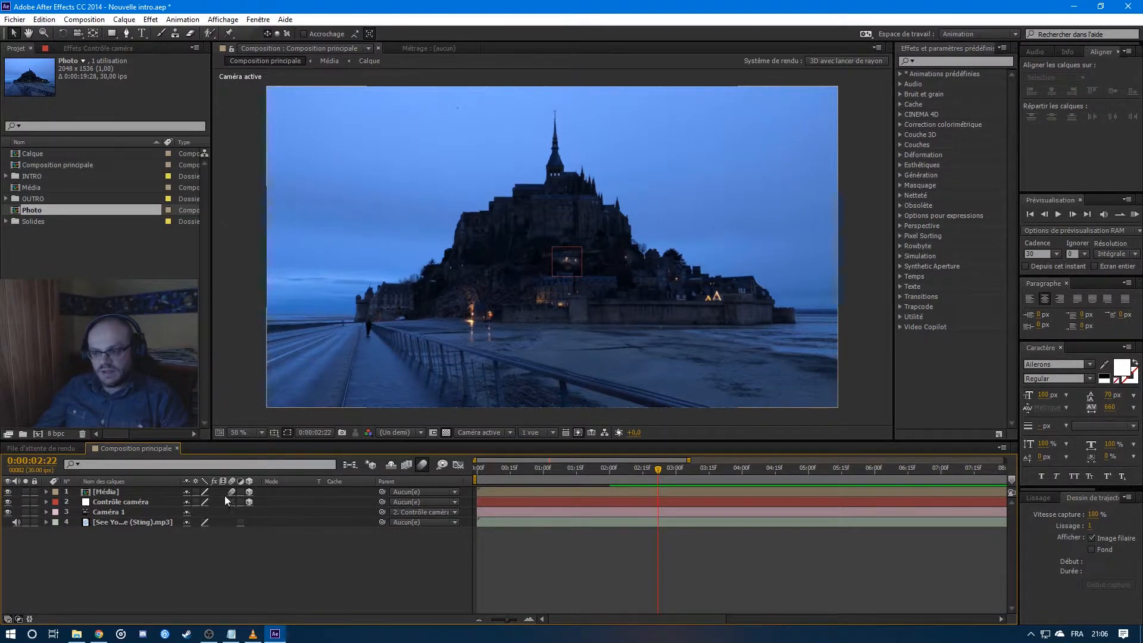
mouse_move(559, 464)
left_mouse_down()
mouse_move(673, 471)
mouse_move(576, 470)
left_mouse_up()
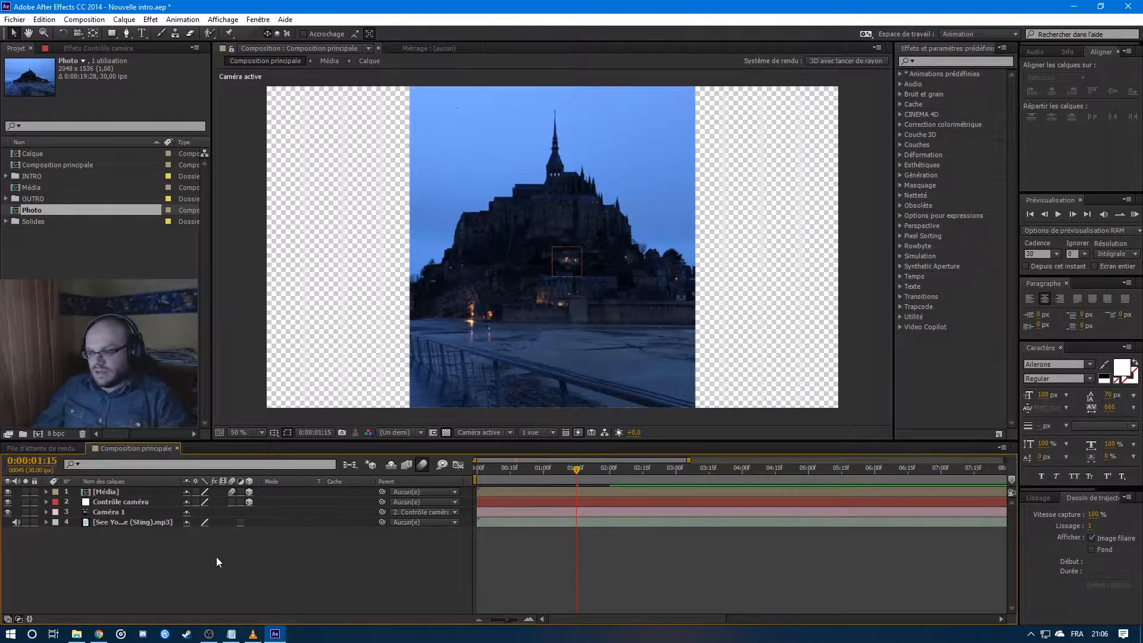
Align the time with Calque's first Scale keyframe at 0:00:01:10 and add a Position keyframe there to Contrôle caméra in Composition principale.
left_click(58, 504)
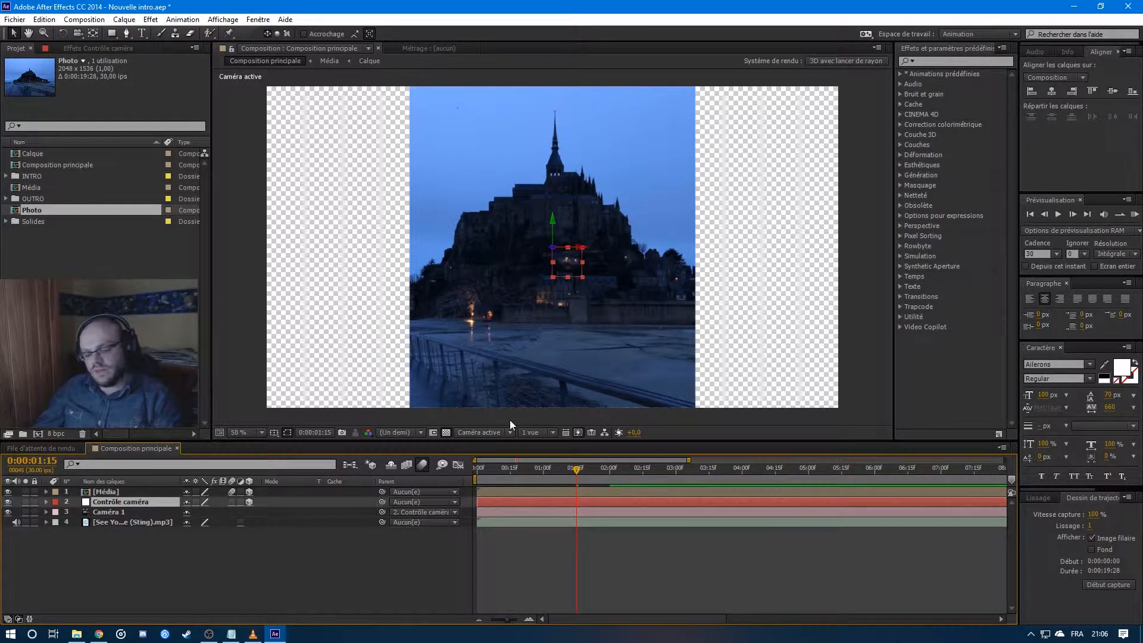
key("p")
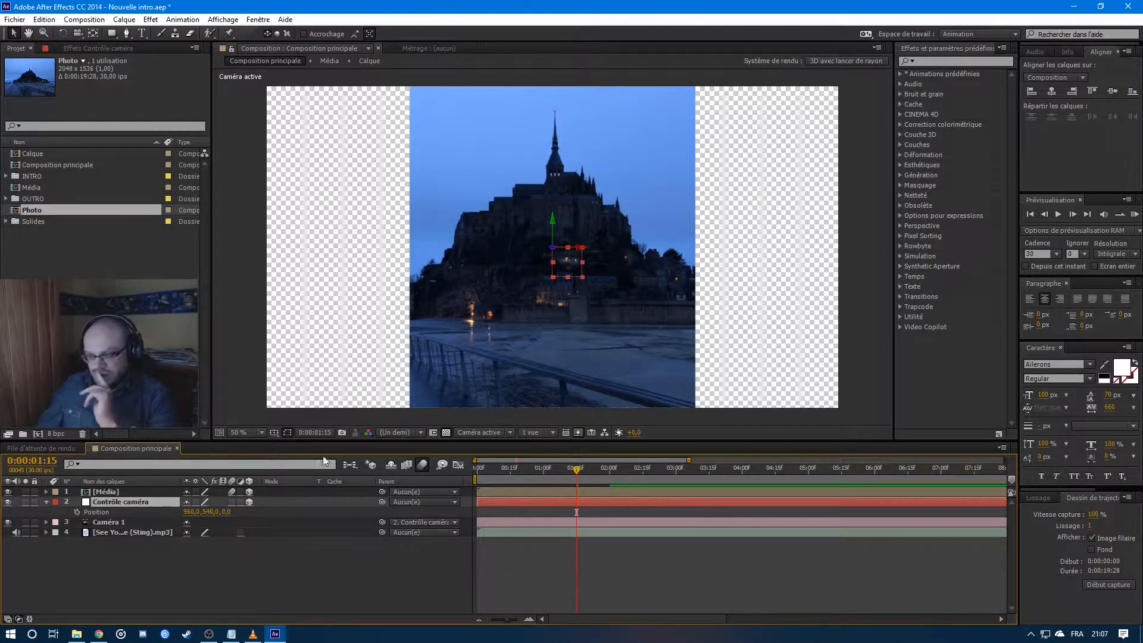
double_click(144, 493)
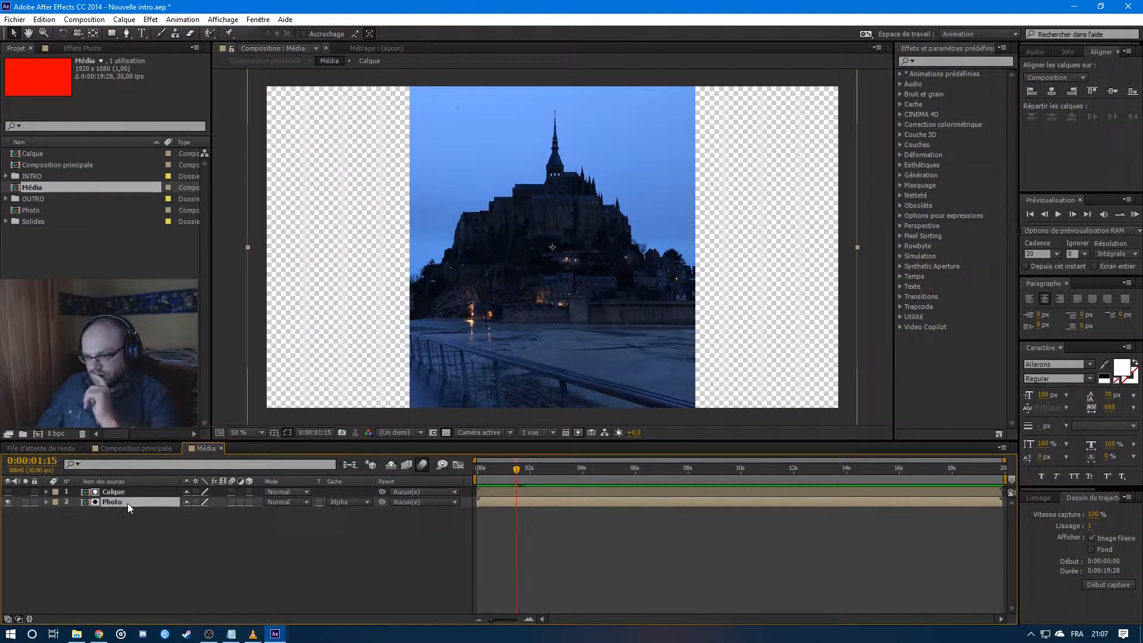
double_click(177, 491)
left_click_drag(544, 470, 546, 469)
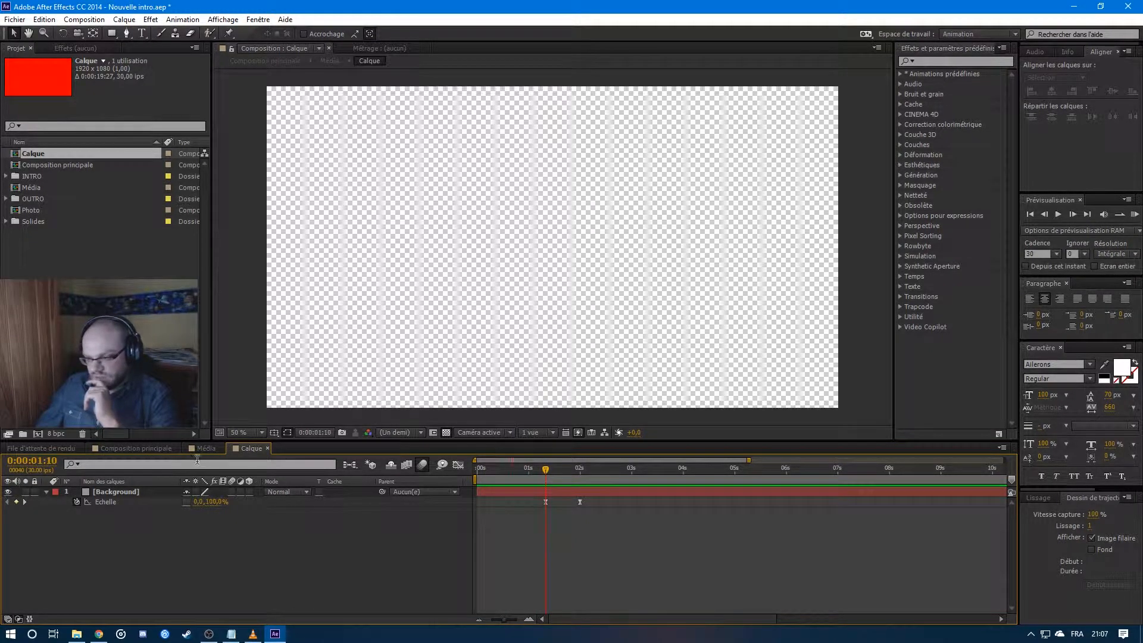
left_click(137, 448)
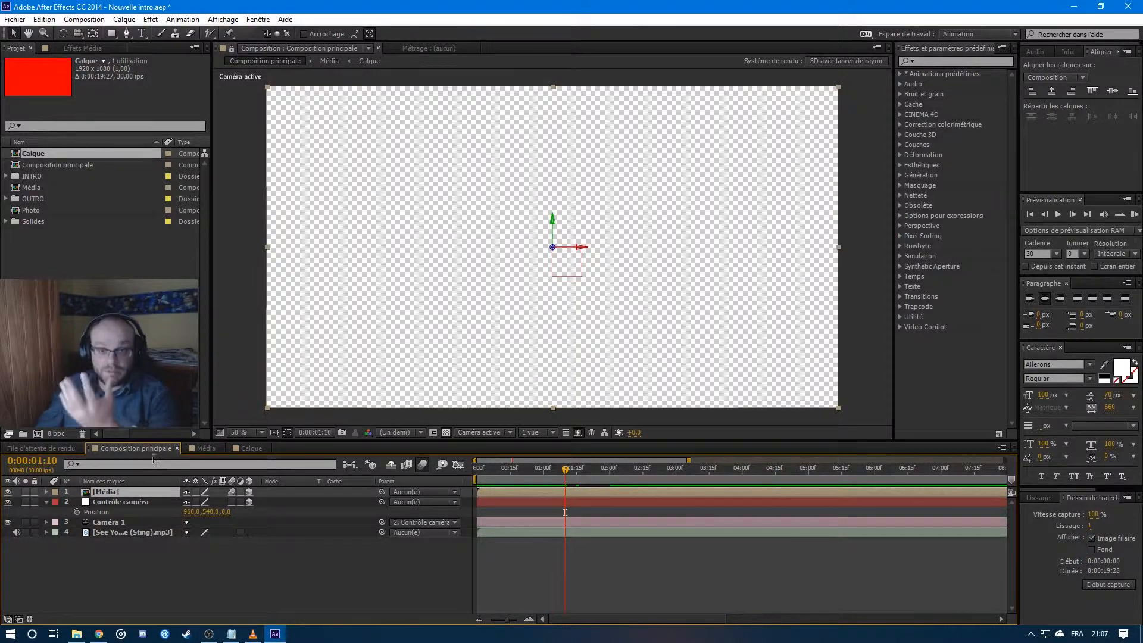
left_click(77, 512)
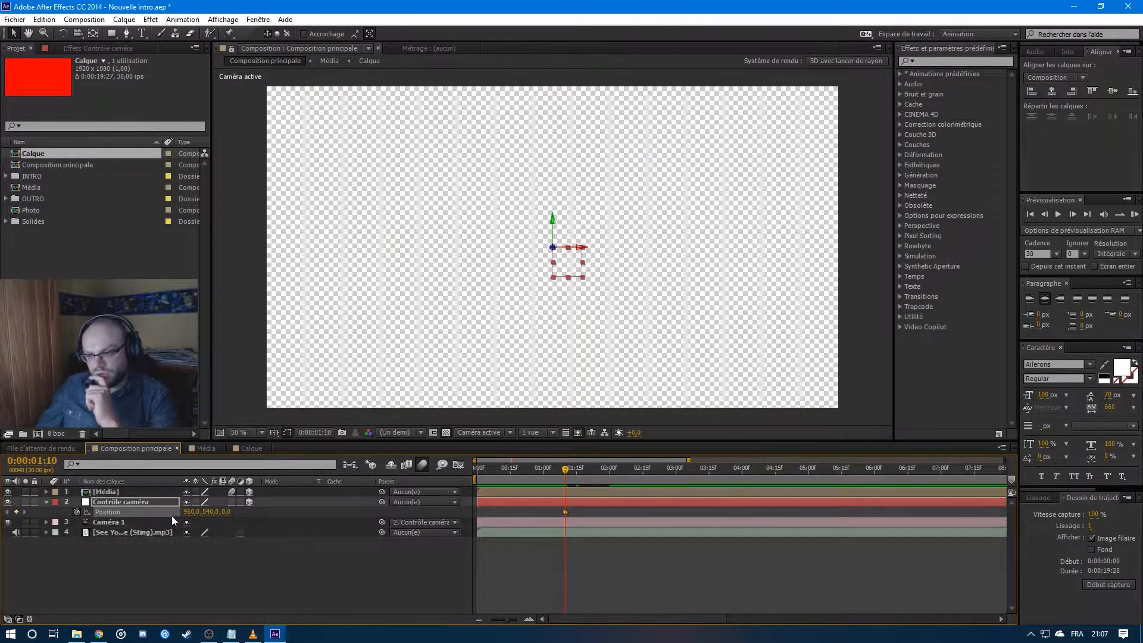
Set the Z position of Contrôle caméra to -1000 at 0:00:01:10.
left_click(226, 511)
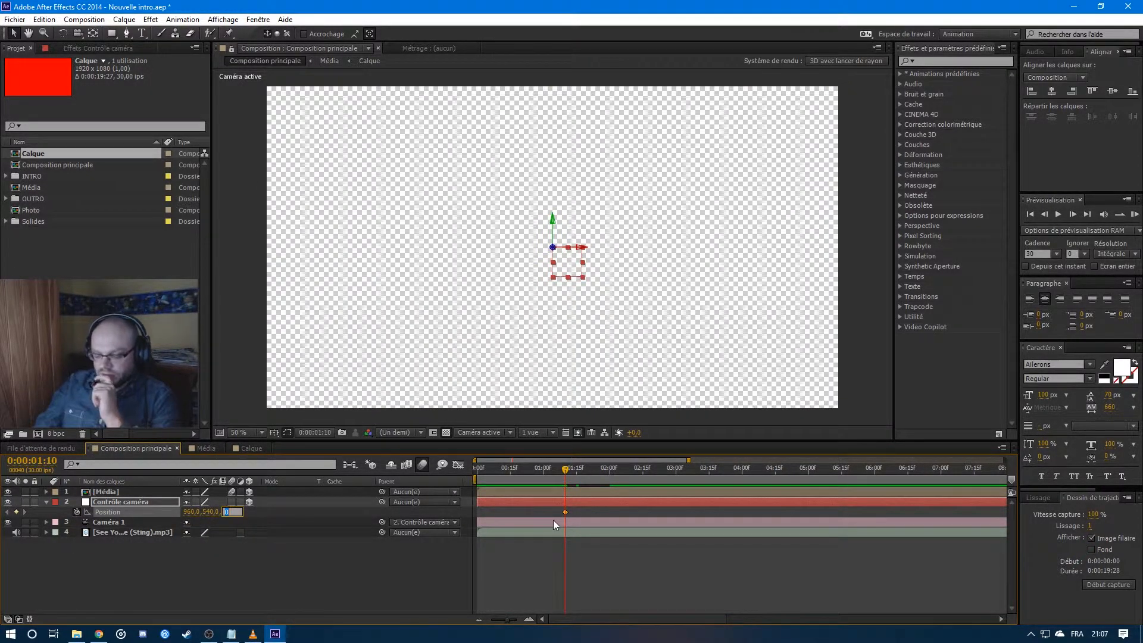
type("-1000,0")
key("Return")
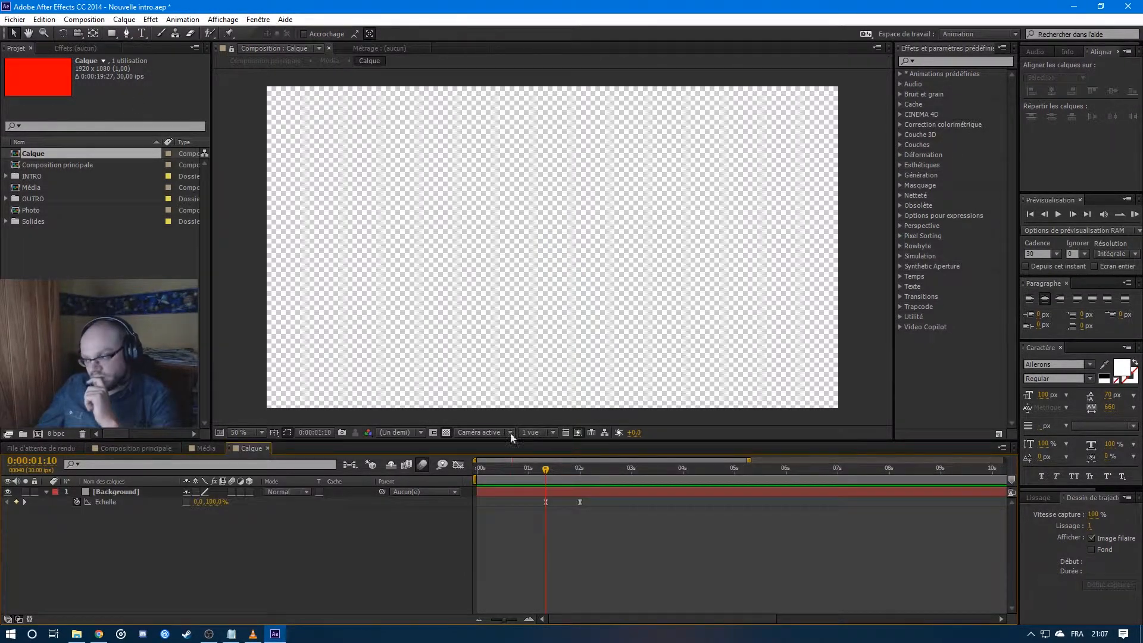
Match the time of Calque's last Scale keyframe, 0:00:02:00, and set the Z position of Contrôle caméra to 750 there.
left_click(579, 468)
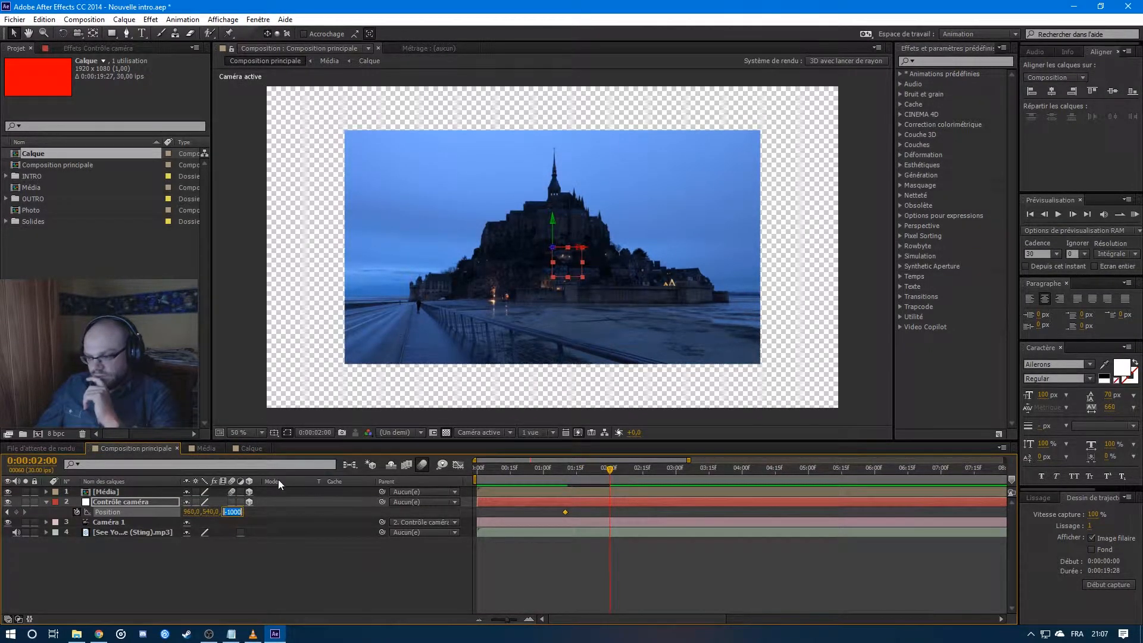
type("750")
key("Return")
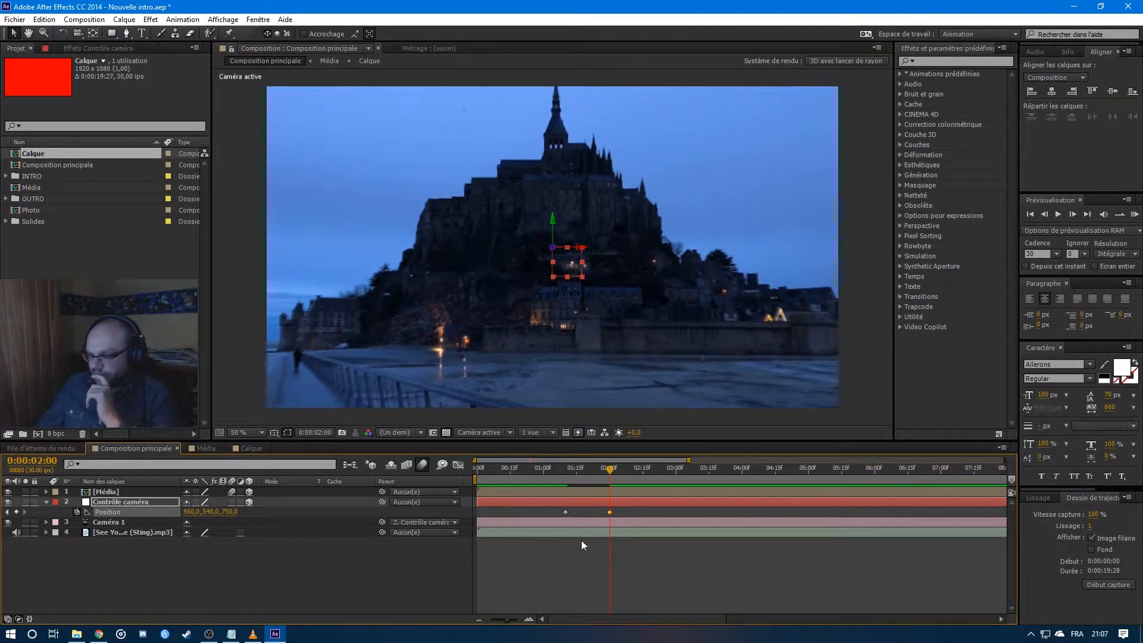
Preview the camera move in Composition principale, starting from the first Position keyframe of Contrôle caméra.
key("j")
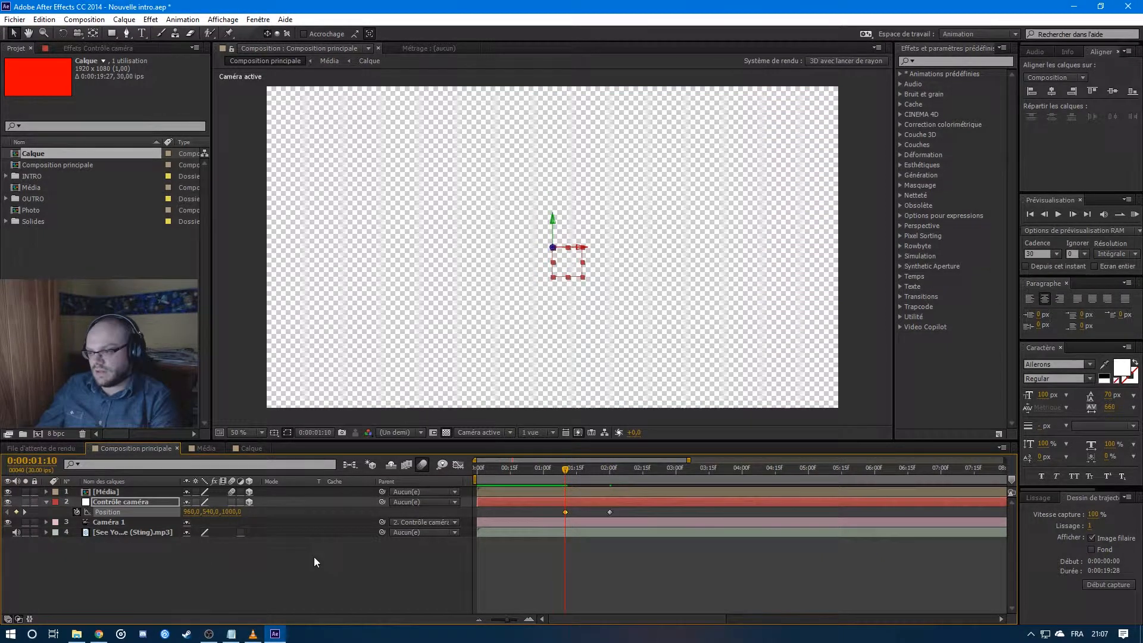
left_click(313, 557)
left_click(1132, 214)
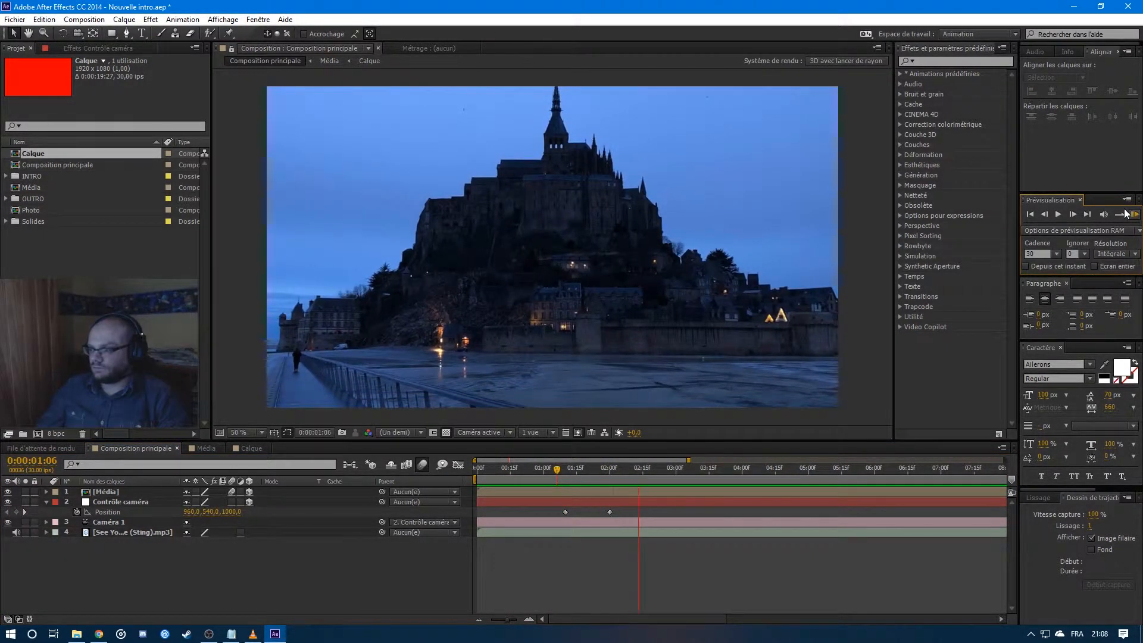
left_click(379, 587)
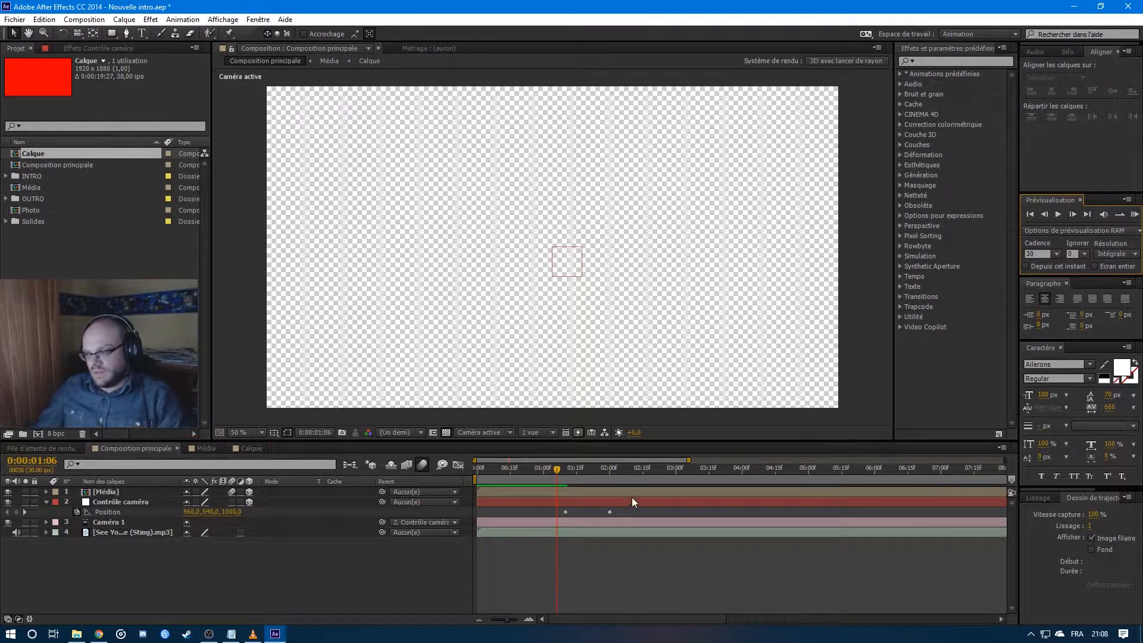
Apply Easy Ease to both Position keyframes of Contrôle caméra, checking the speed curve and a RAM preview.
left_click_drag(620, 512, 545, 519)
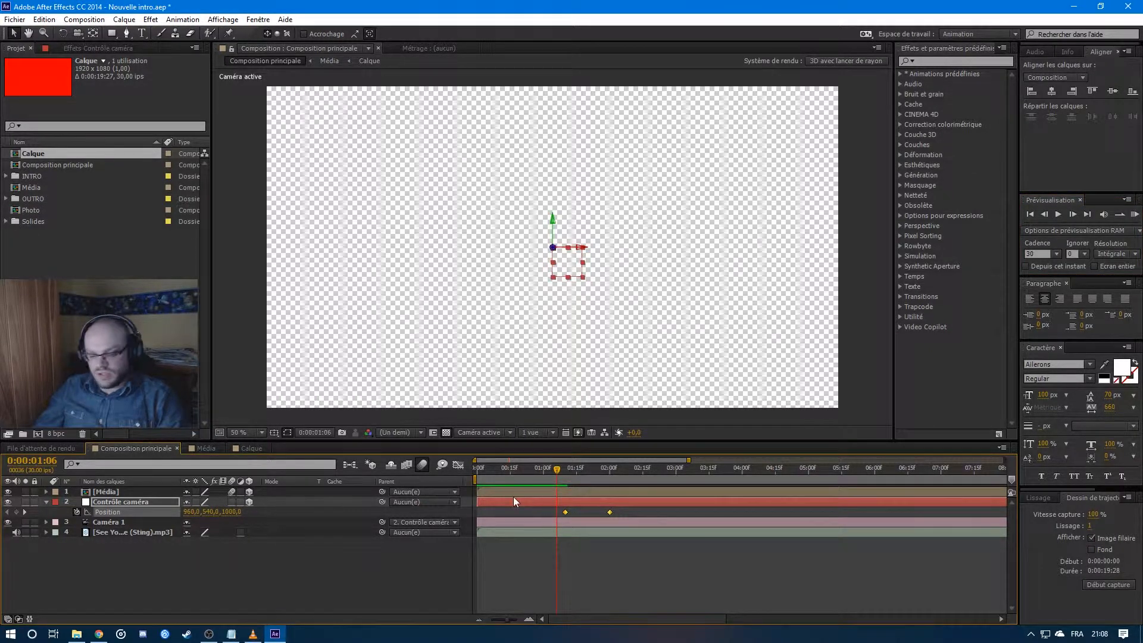
key("F9")
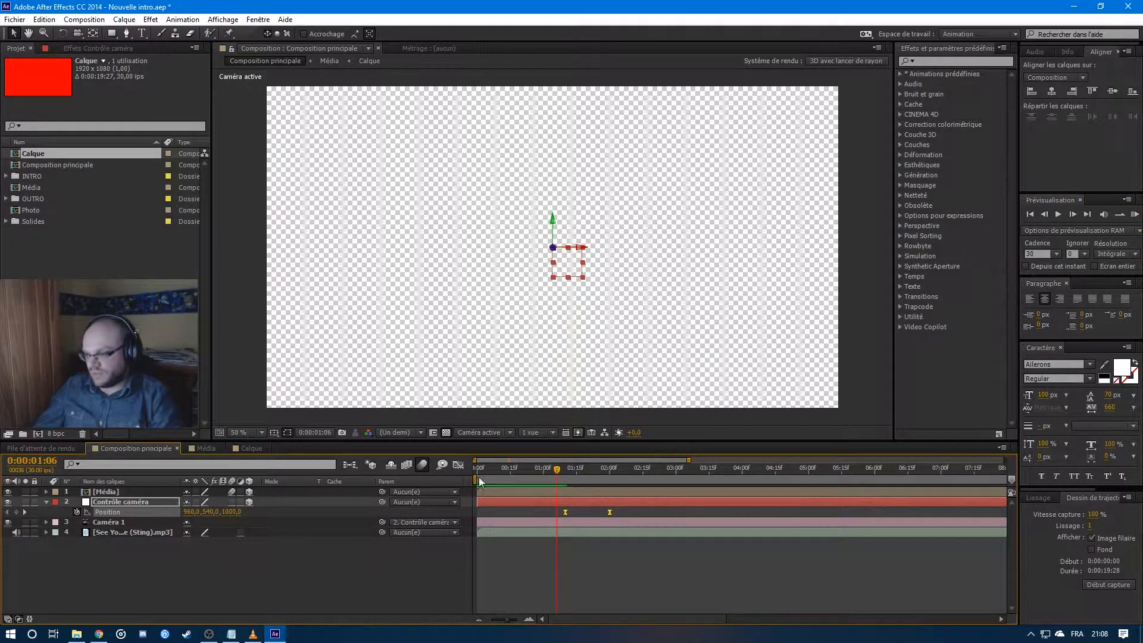
left_click(457, 466)
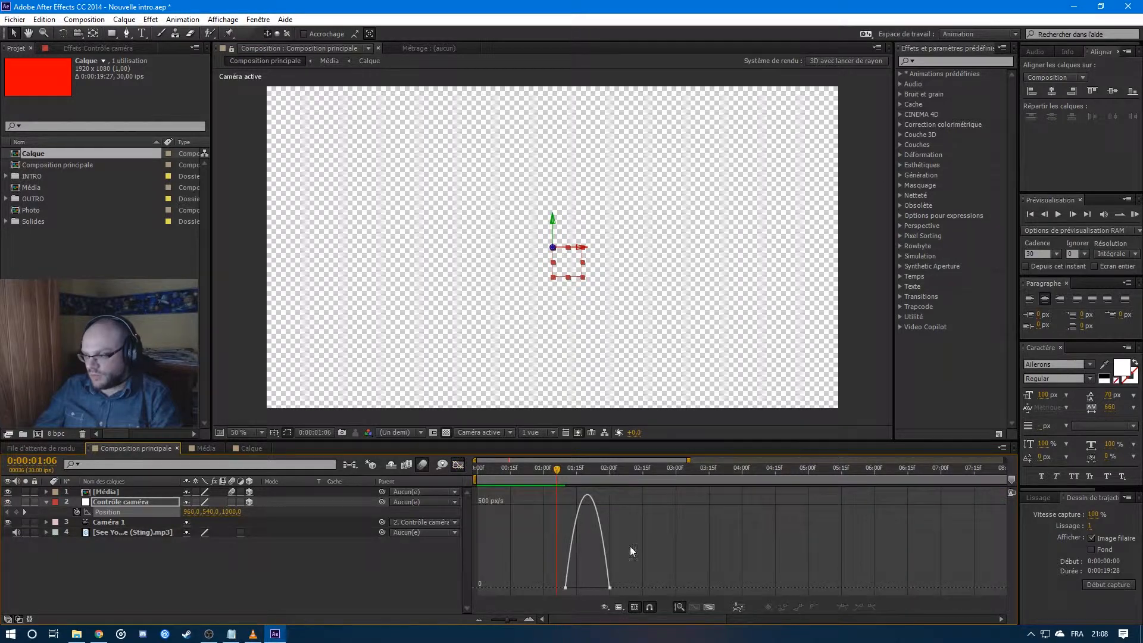
left_click(608, 589)
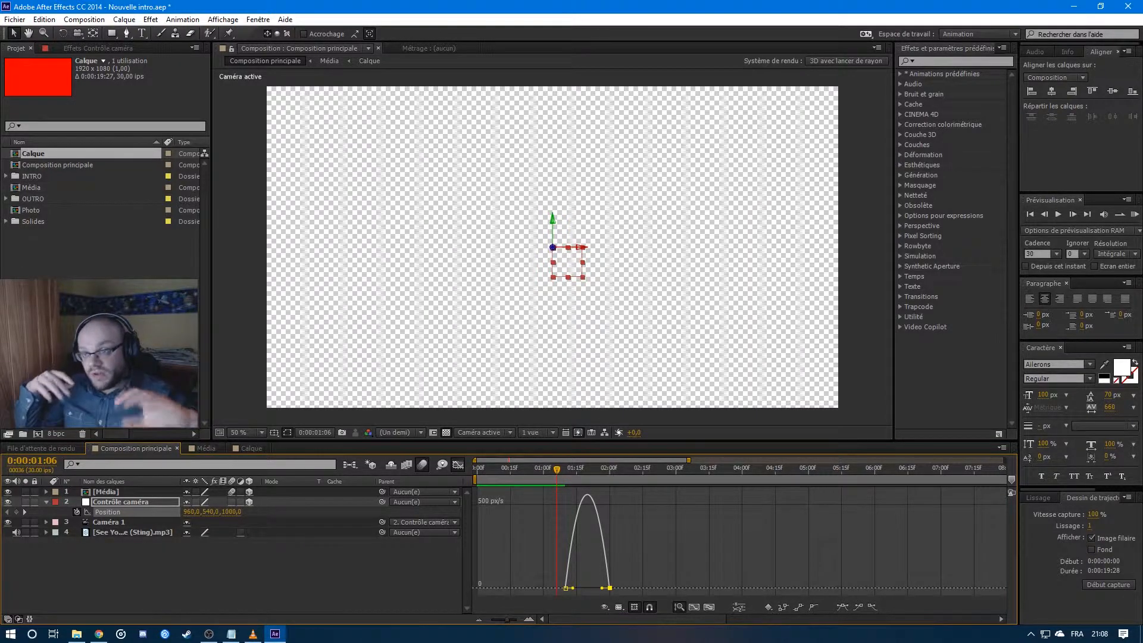
key("shift+F3")
key("F2")
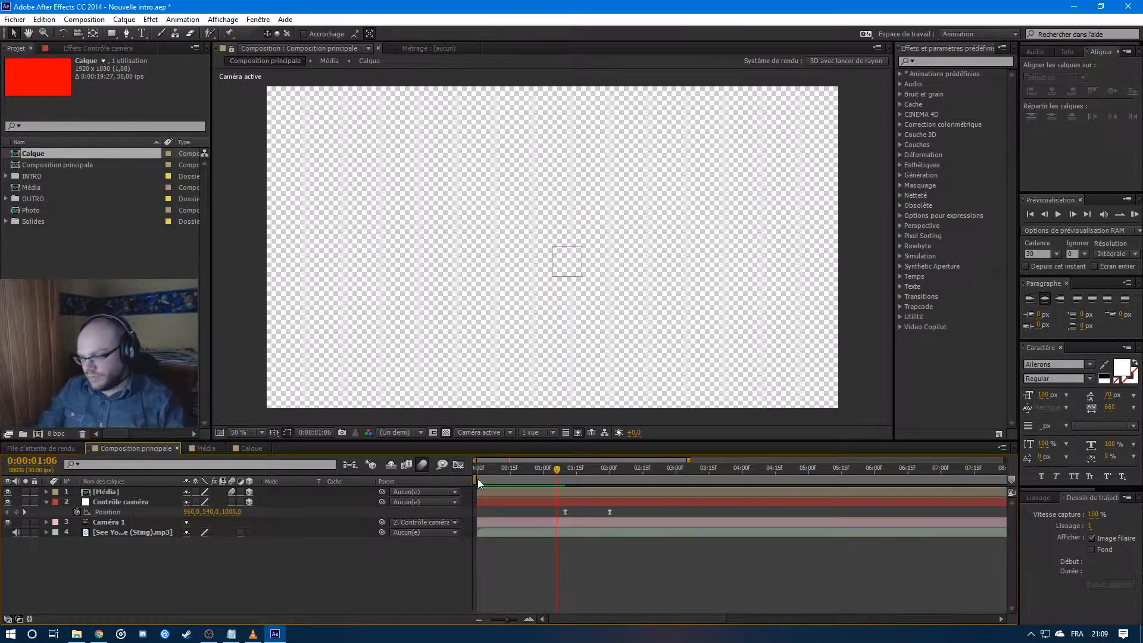
left_click(1129, 215)
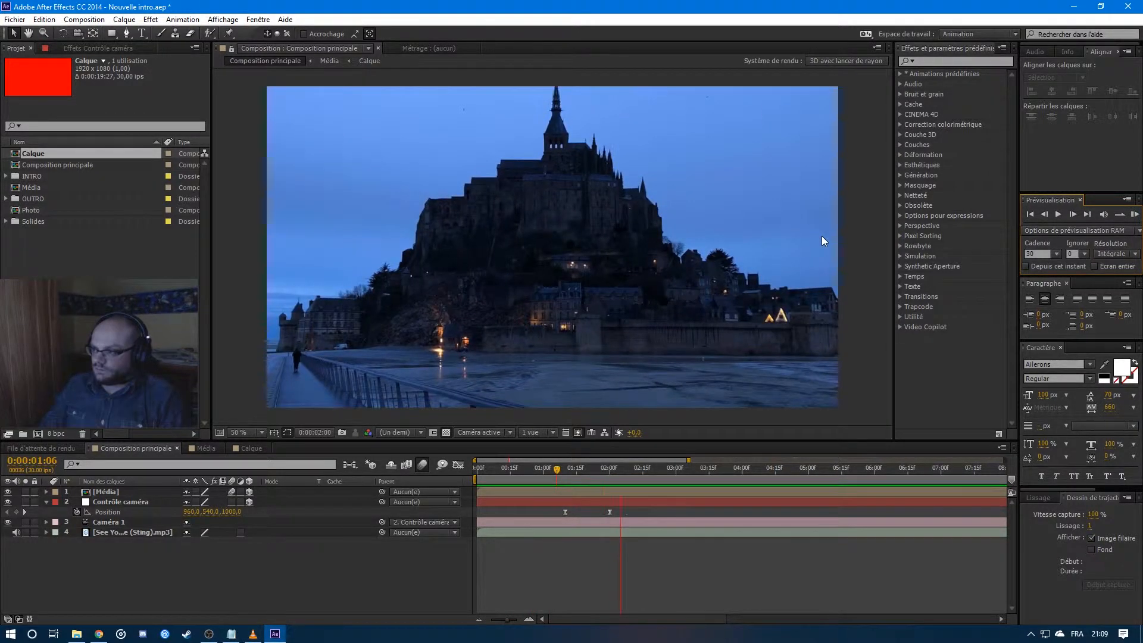
left_click(369, 579)
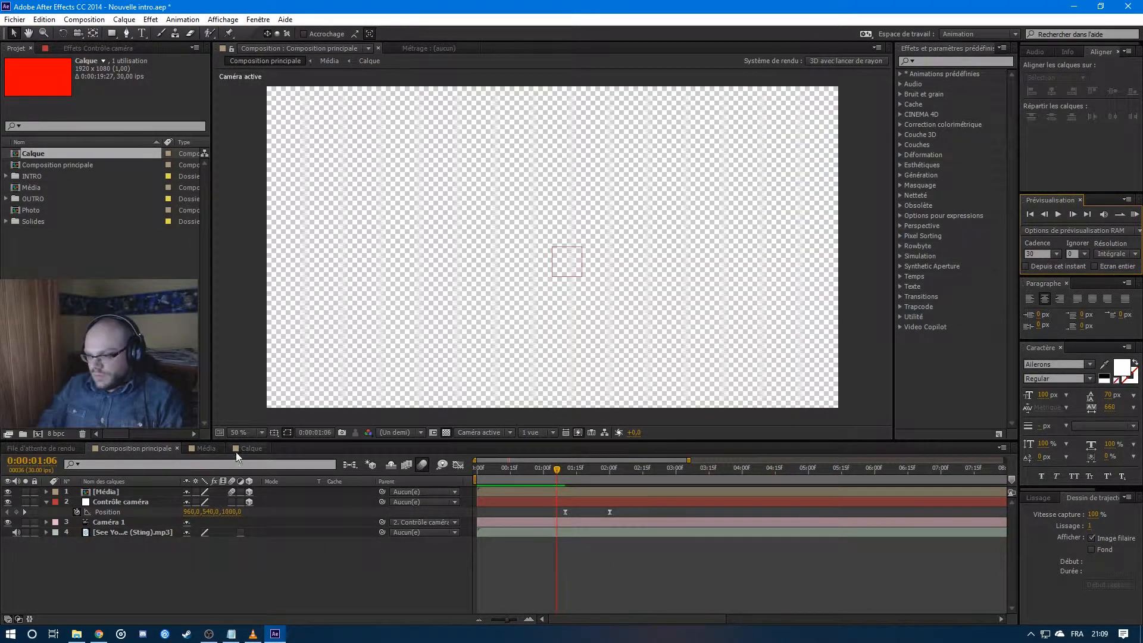
Open the Photo composition nested in Média and compare its framing with Composition principale.
left_click(205, 448)
left_click(117, 502)
double_click(117, 501)
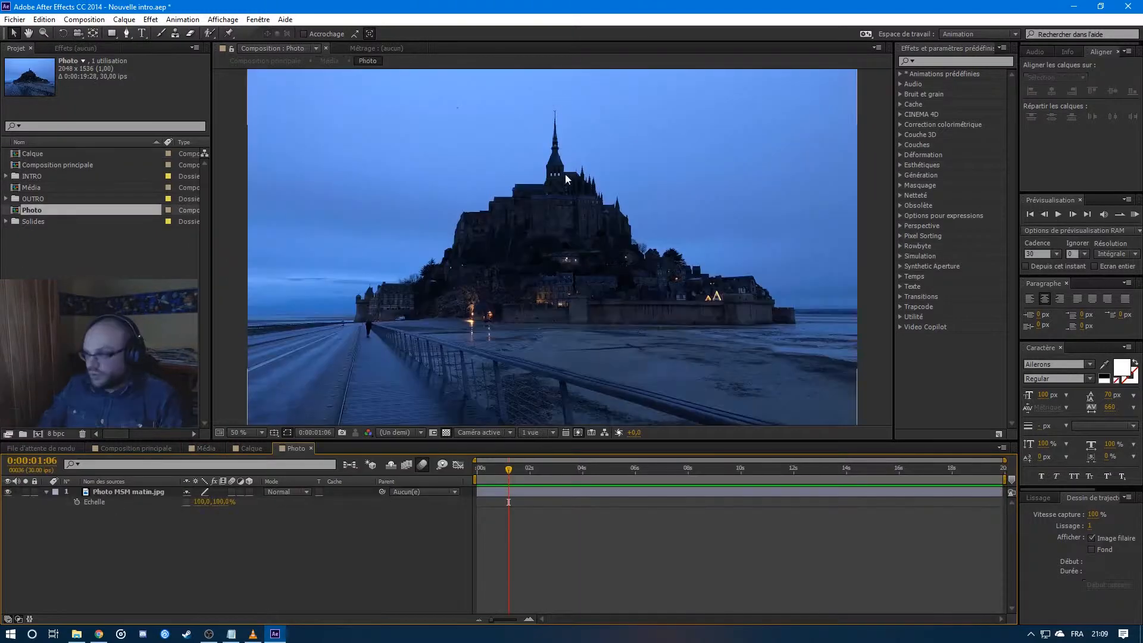
left_click(136, 448)
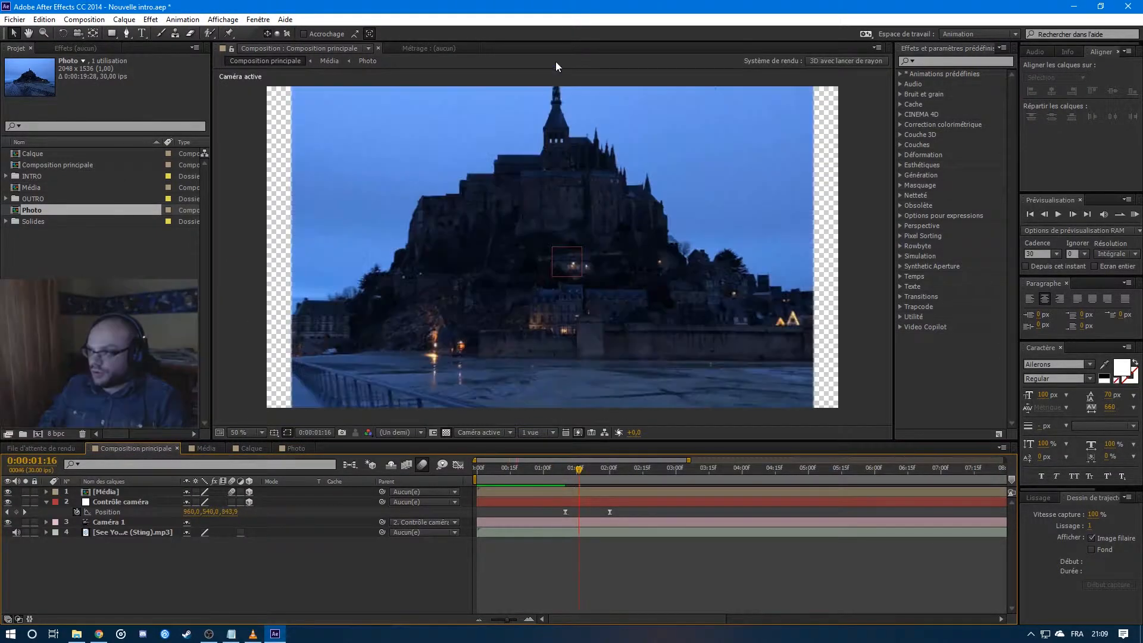
left_click(302, 448)
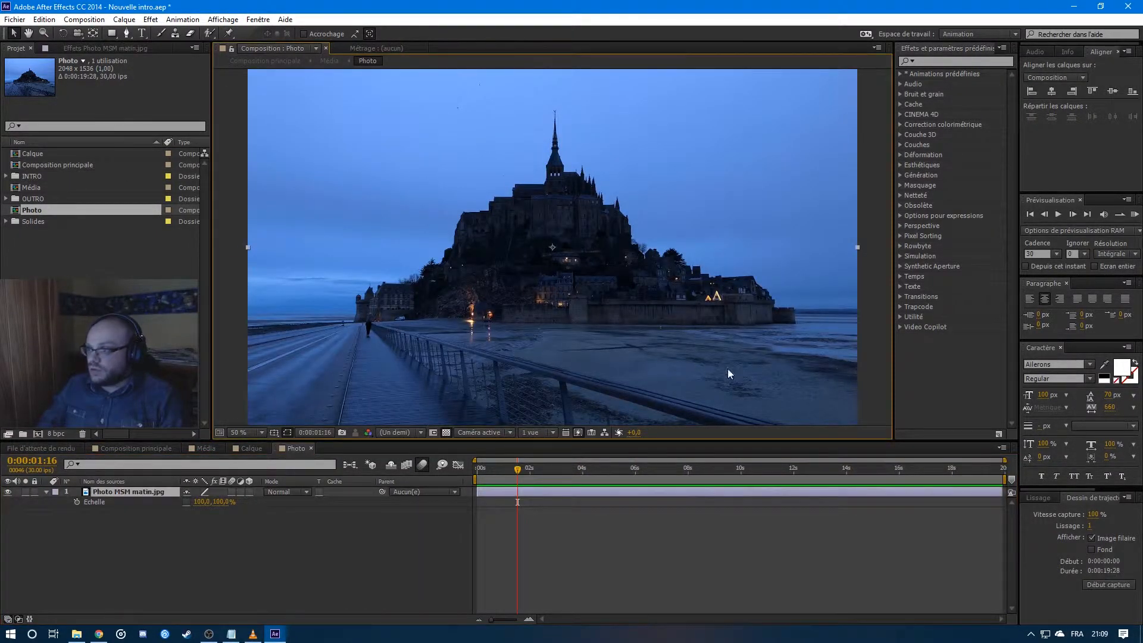
Set the Photo composition's size to 1920 × 1080 px.
key("comma")
key("comma")
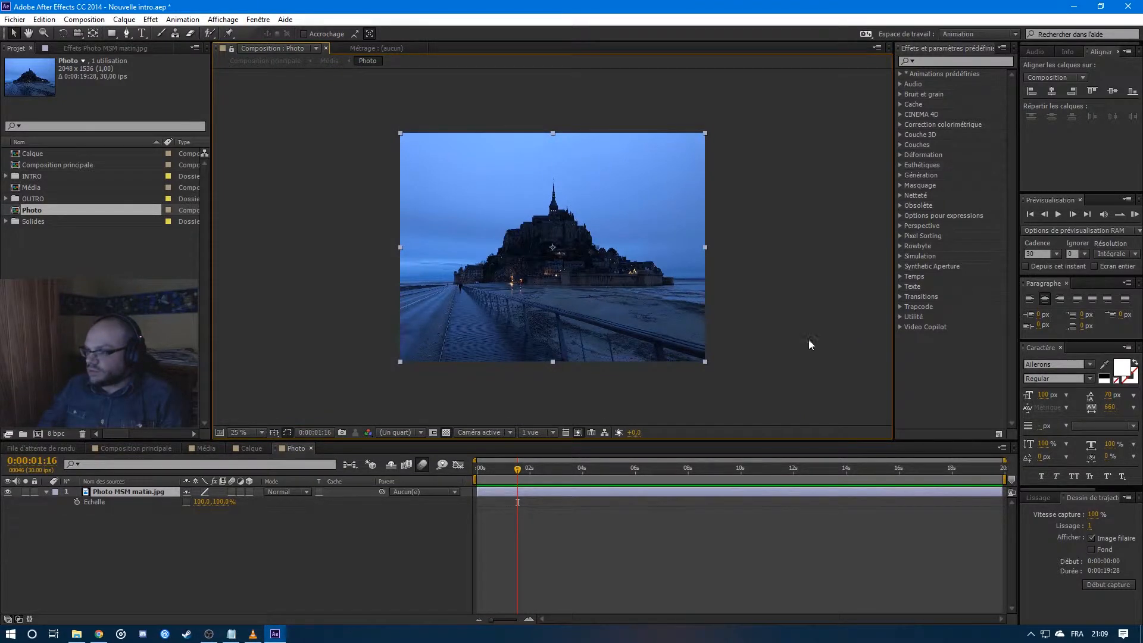
left_click(774, 343)
left_click(86, 20)
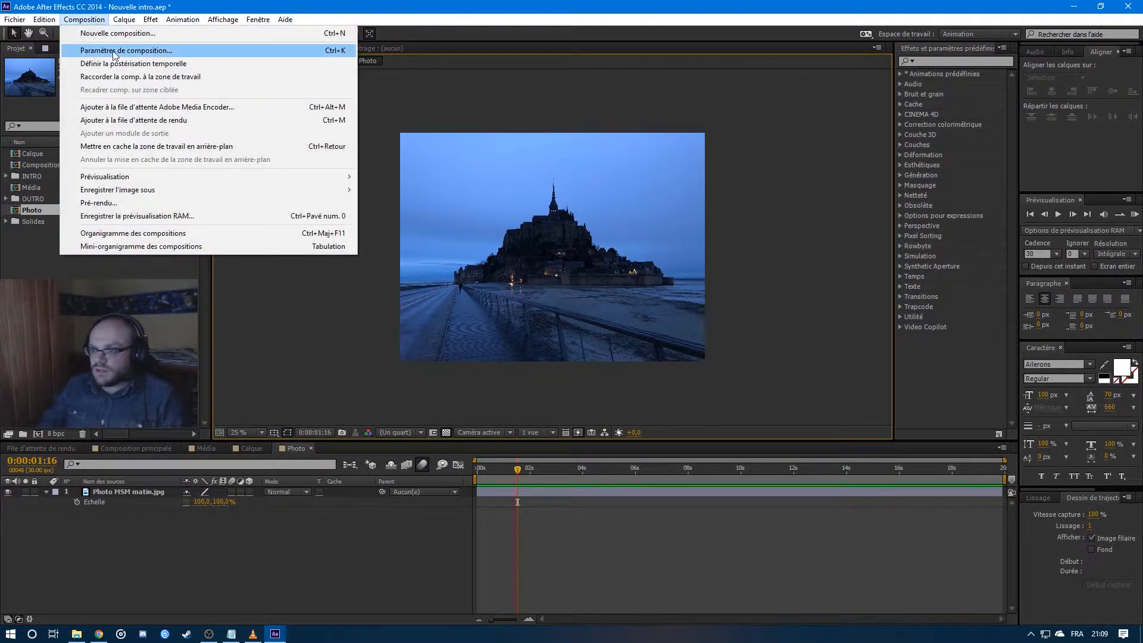
left_click(119, 30)
left_click(103, 89)
type("1")
key("Tab")
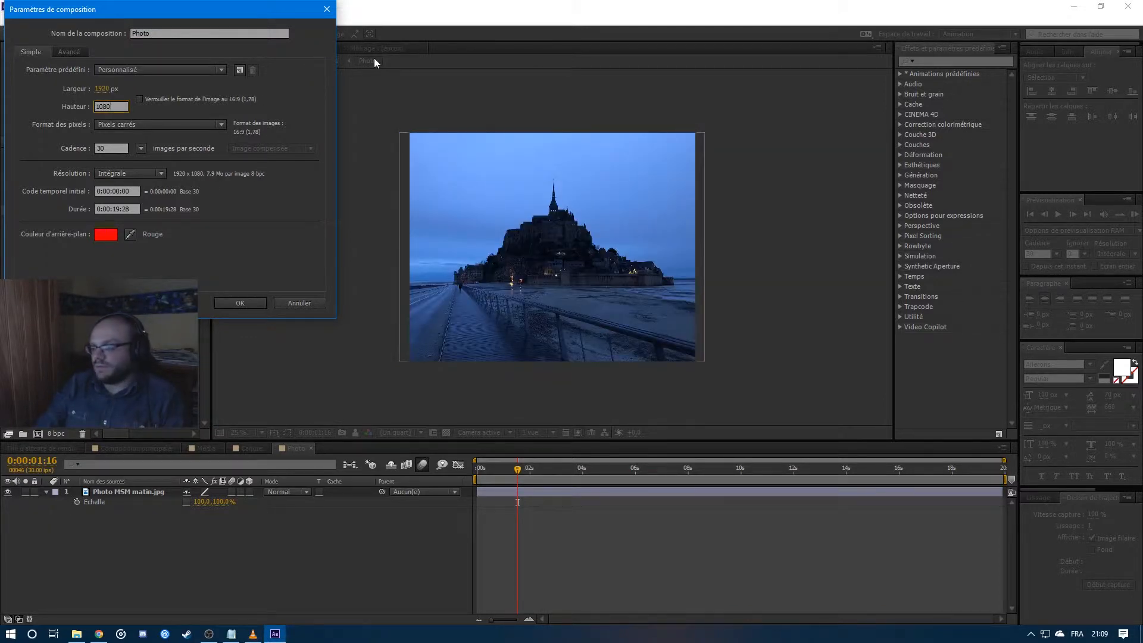
key("Return")
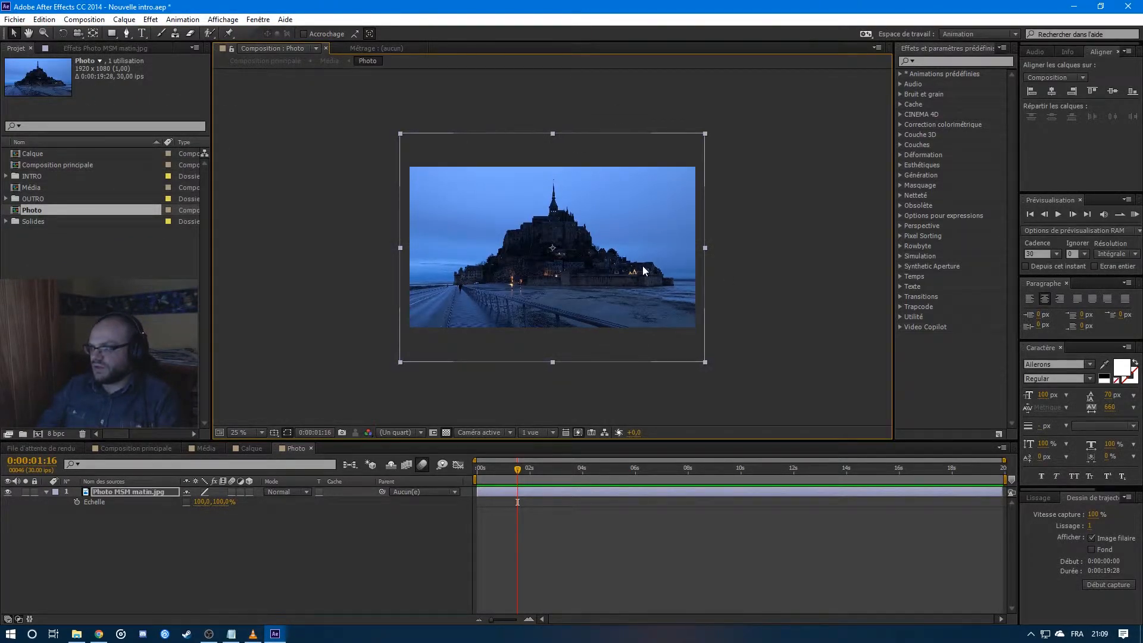
Preview Composition principale against the music track's waveform and place the time at 0:00:04:01.
left_click(164, 451)
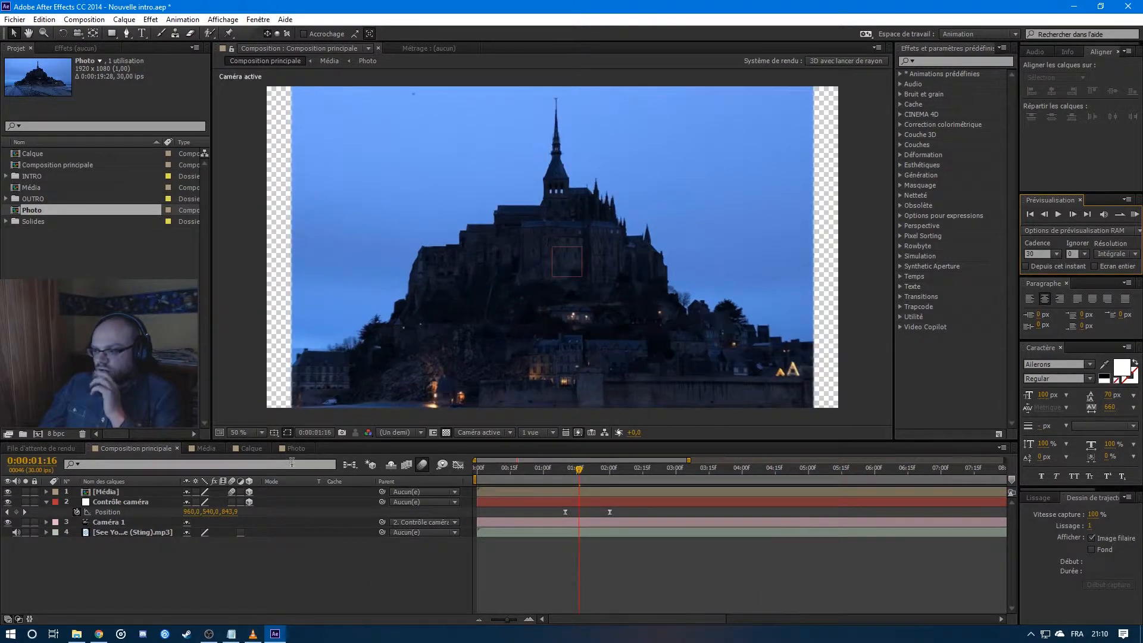
key("l")
key("l")
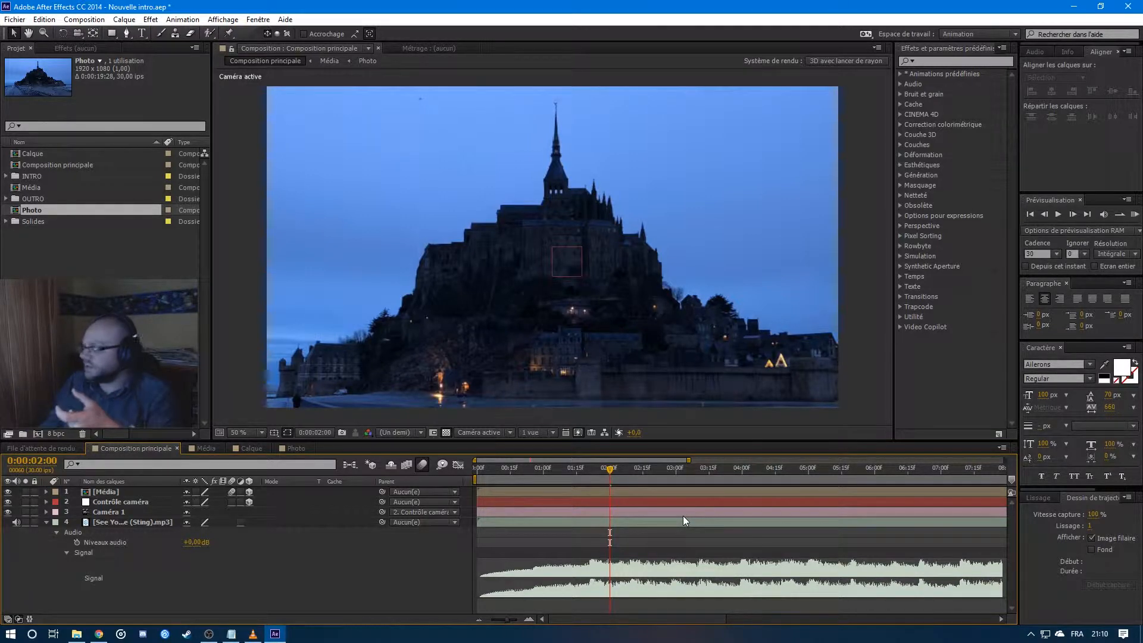
left_click(1135, 216)
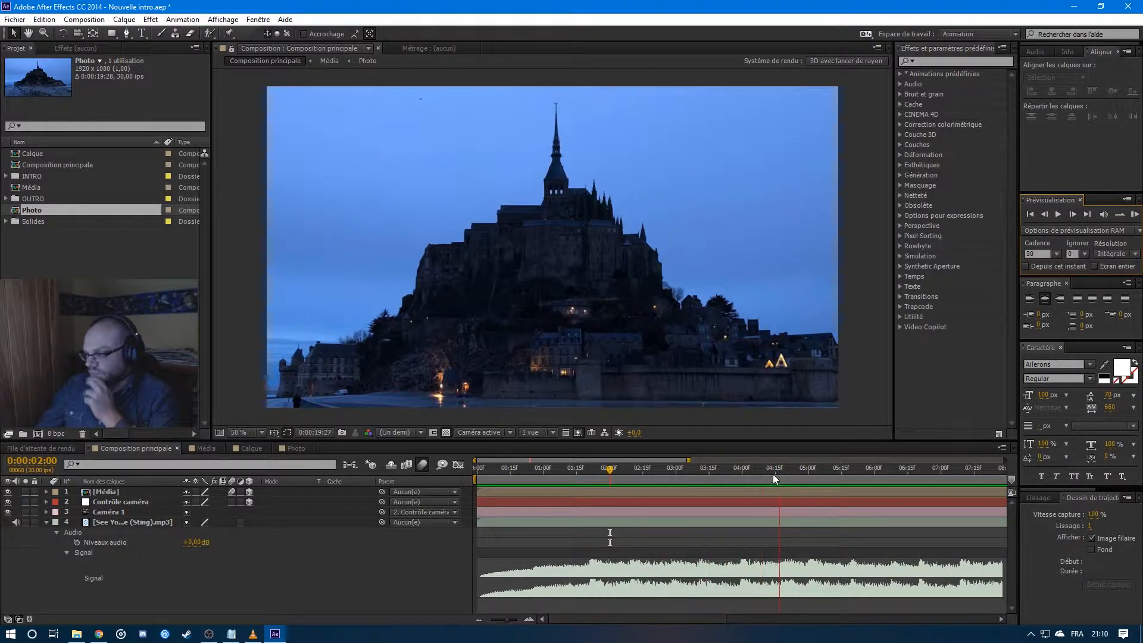
left_click(739, 479)
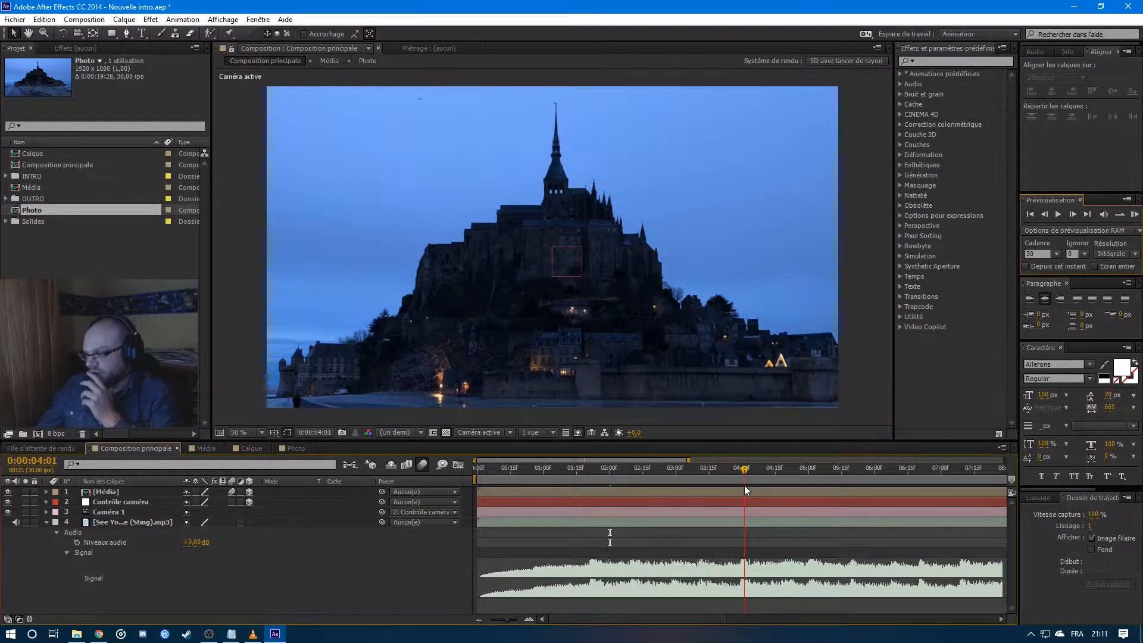
left_click(44, 524)
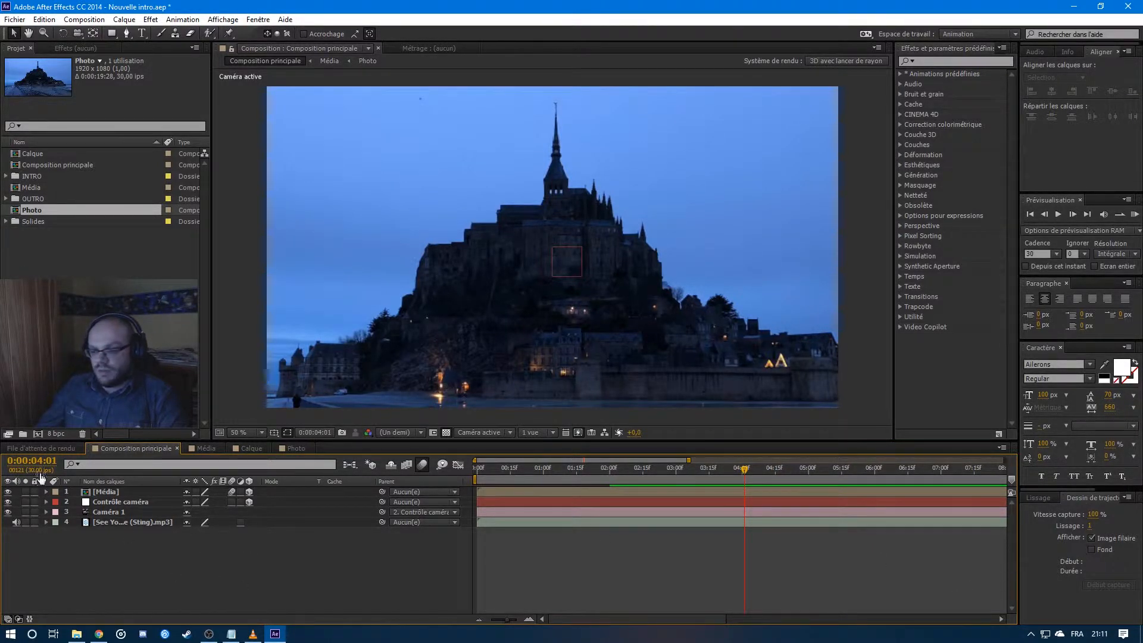
Duplicate Composition principale as a composition named TAVU and delete all layers in the copy.
left_click(67, 164)
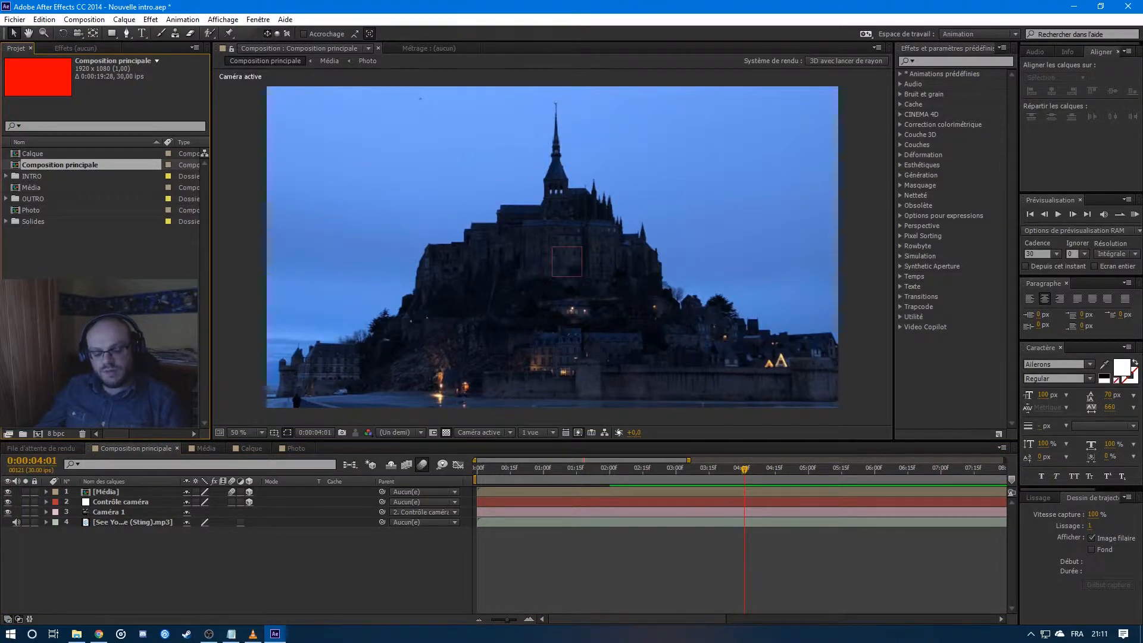
key("ctrl+d")
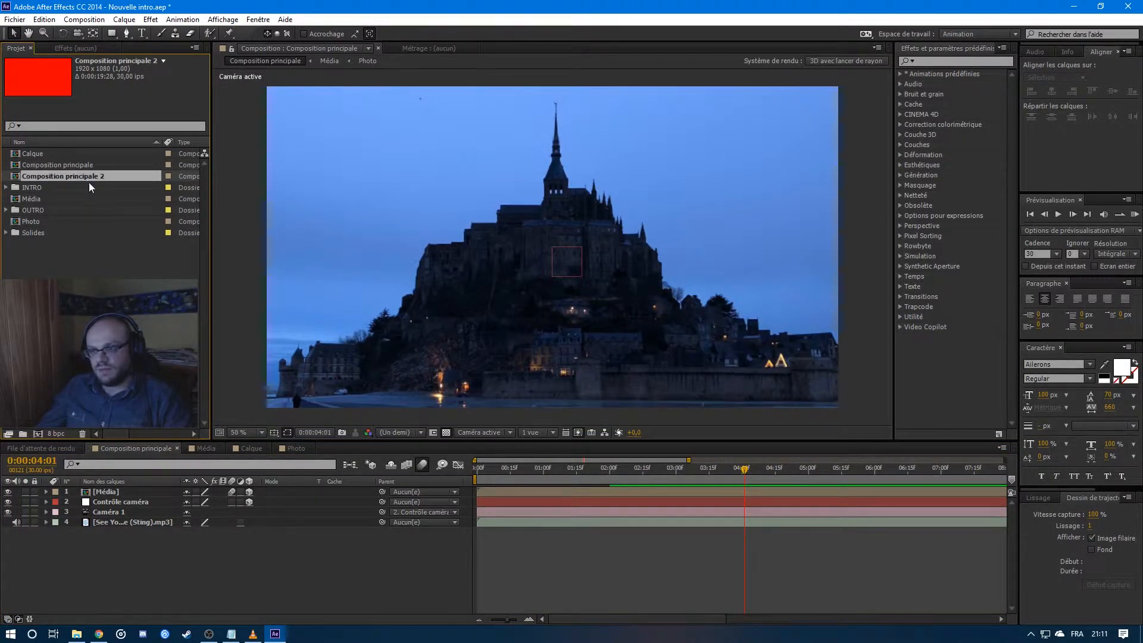
key("Return")
type("TAVU")
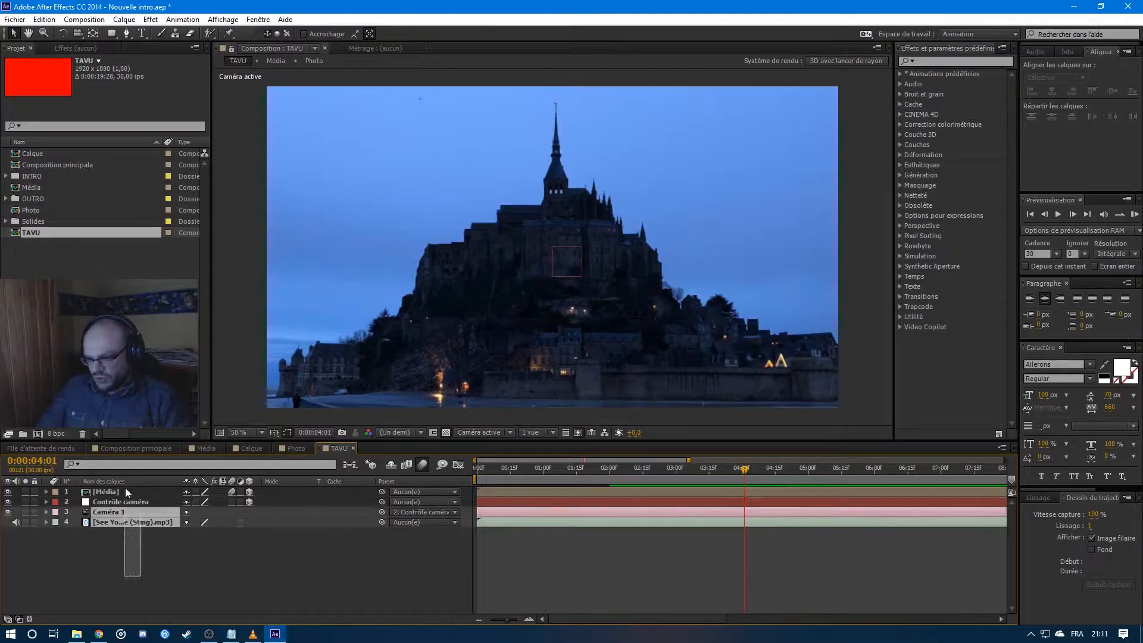
key("ctrl+a")
key("Delete")
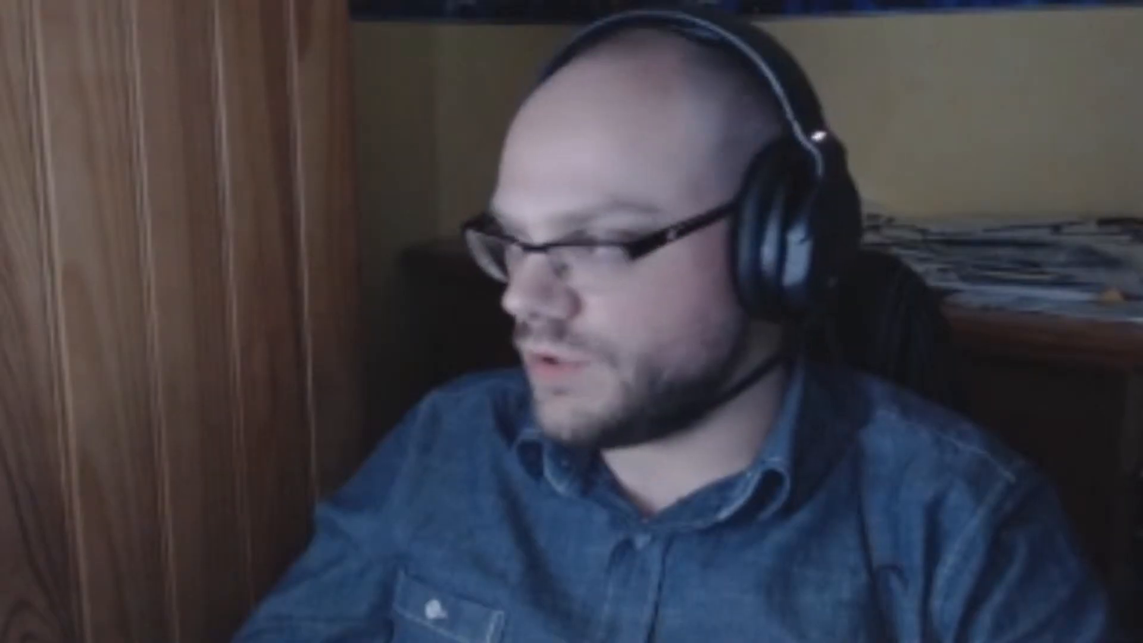
Add a text layer reading TAVU near the middle of the TAVU composition.
key("ctrl+t")
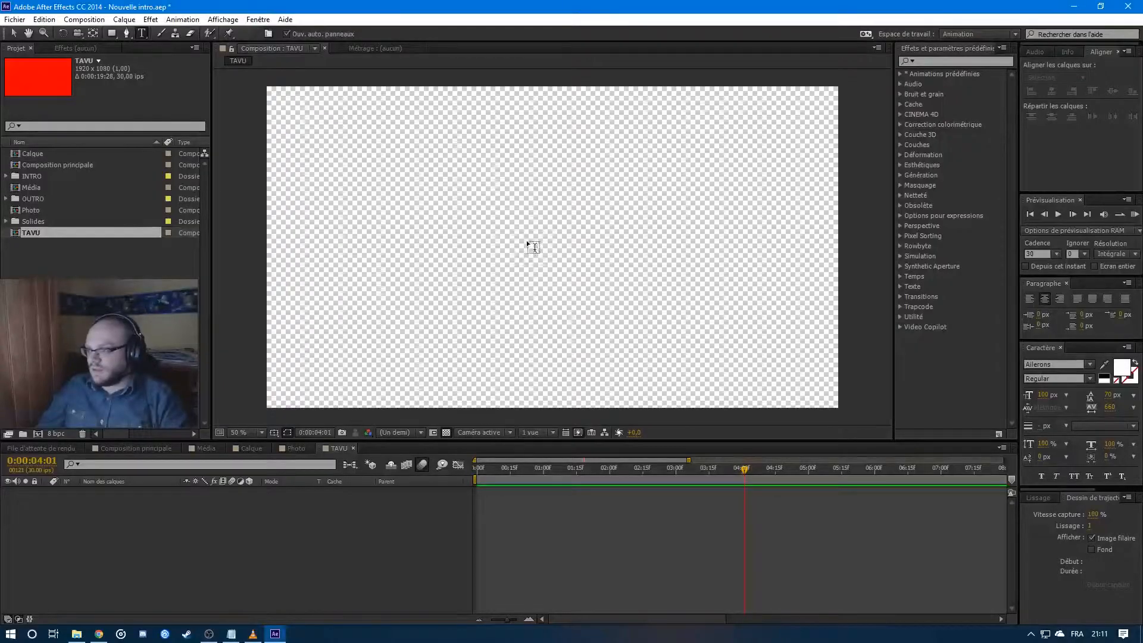
left_click(533, 246)
type("TAVU")
key("ctrl+a")
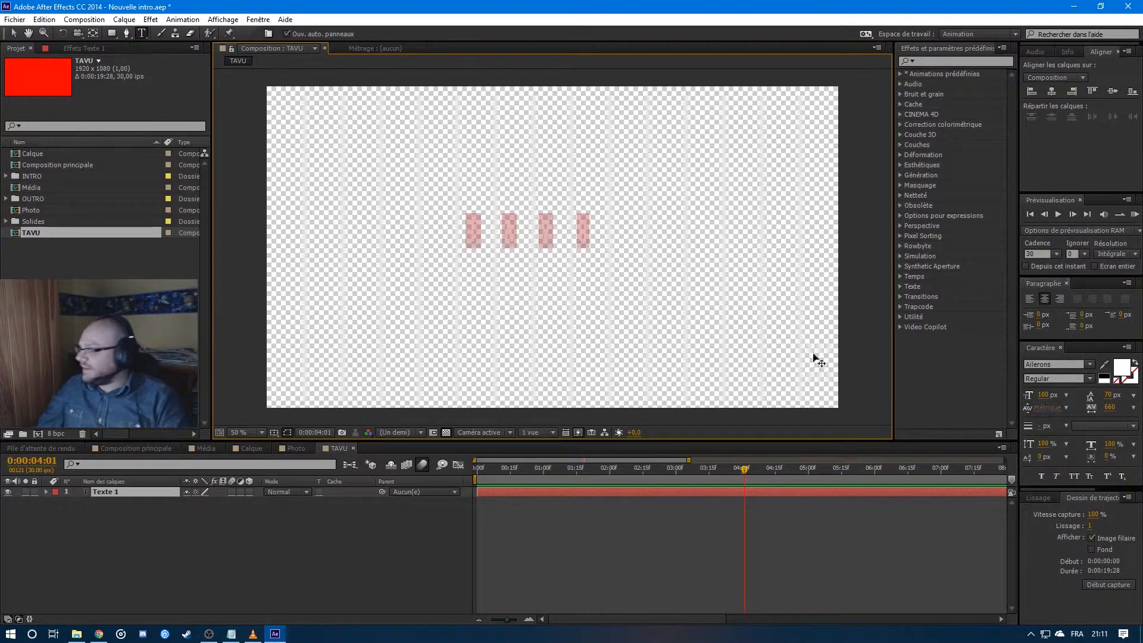
left_click(276, 527)
Place the TAVU composition above the Média layer in Composition principale and open it for editing.
left_click(135, 448)
left_click_drag(104, 492, 104, 491)
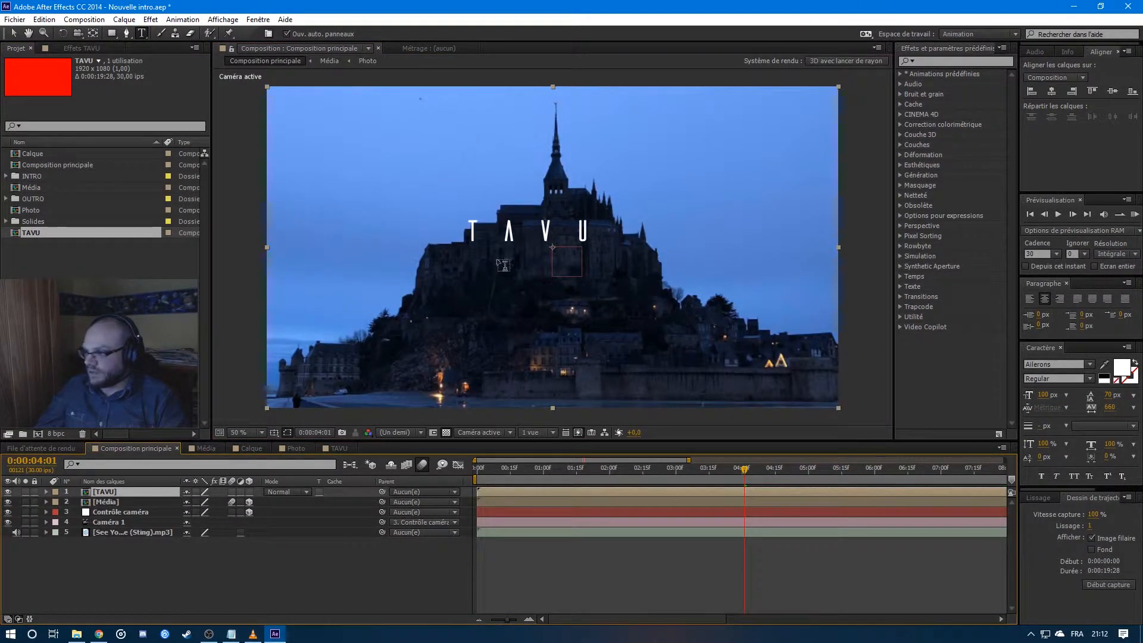
double_click(104, 491)
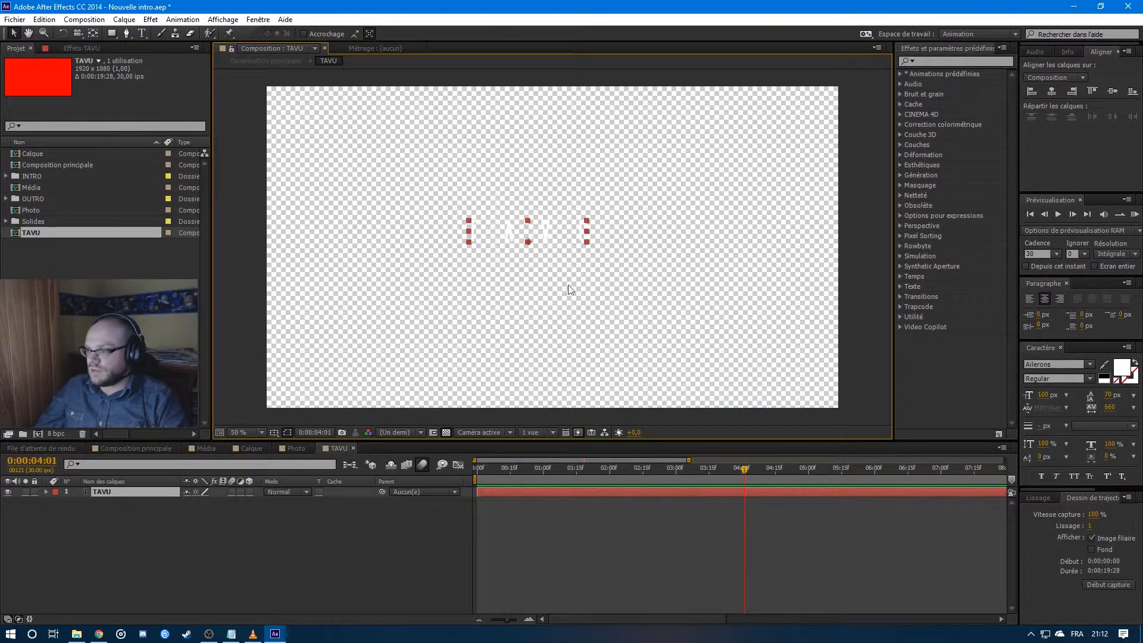
Hide the transparency grid and set the TAVU composition's background colour to black.
left_click(445, 432)
key("Tab")
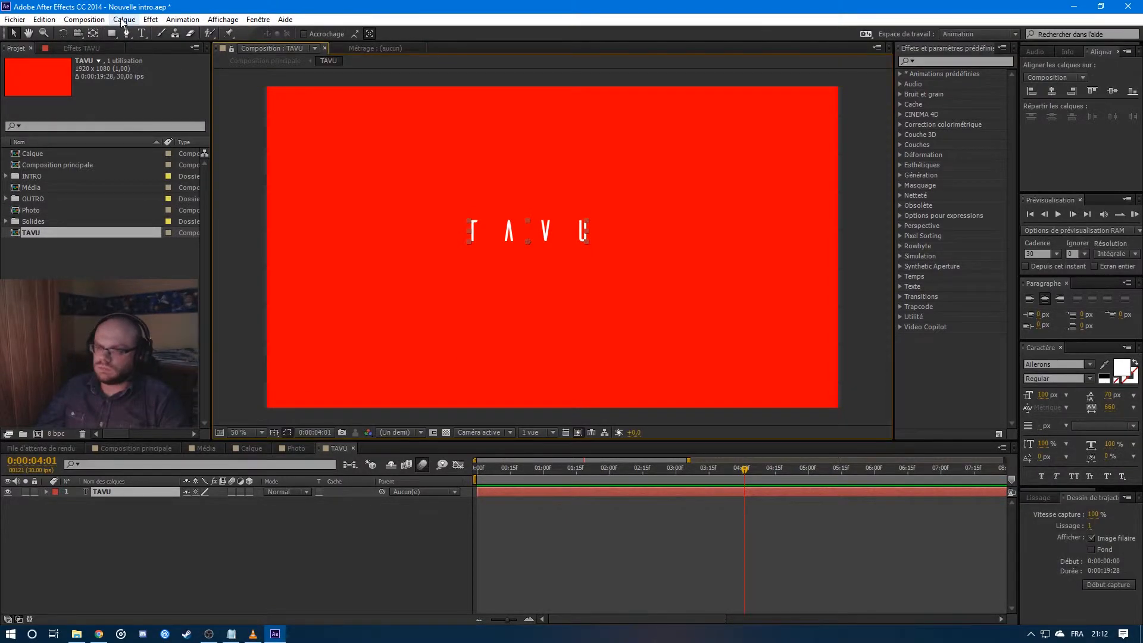
left_click(84, 20)
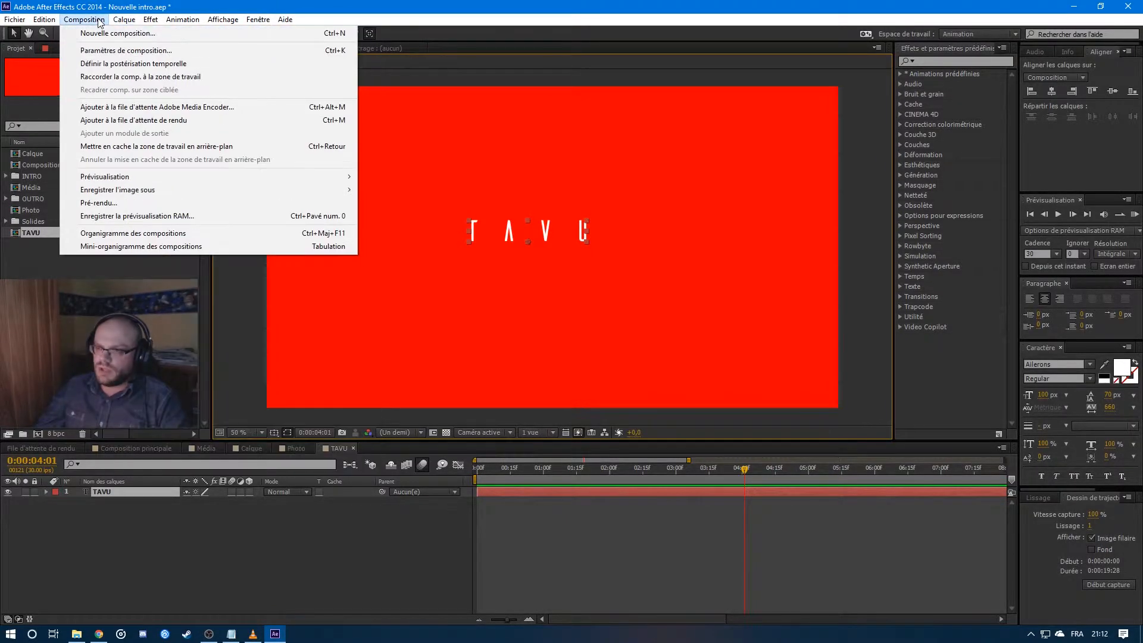
left_click(119, 50)
left_click(113, 233)
left_click_drag(112, 109, 169, 182)
key("Return")
key("Return")
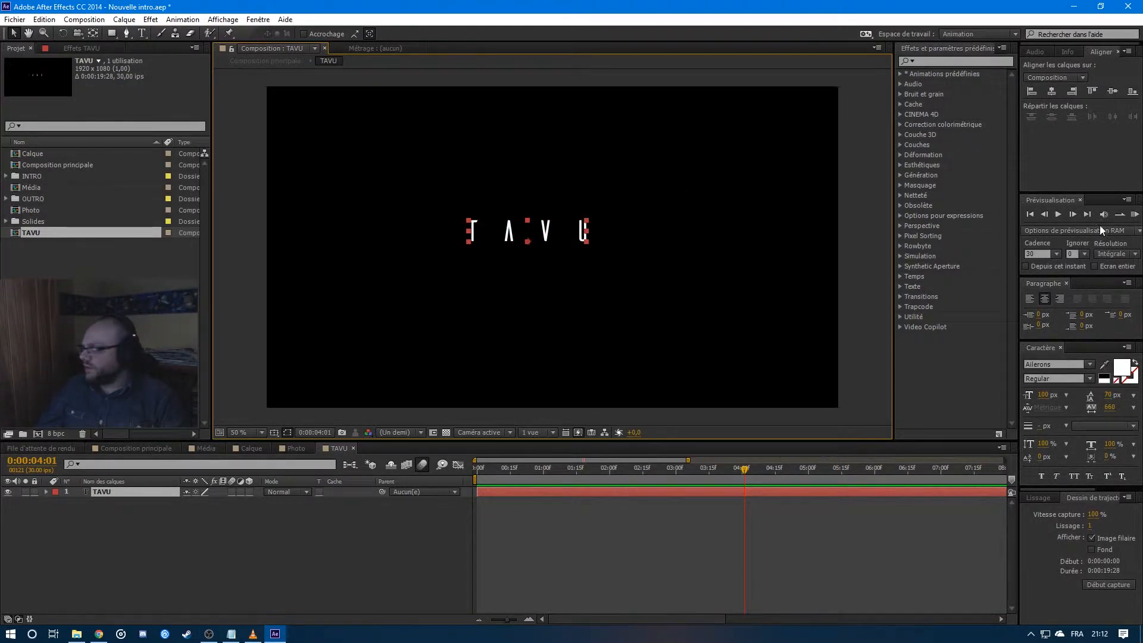
Centre the TAVU text layer horizontally and vertically in the composition.
left_click(1052, 91)
left_click(1111, 90)
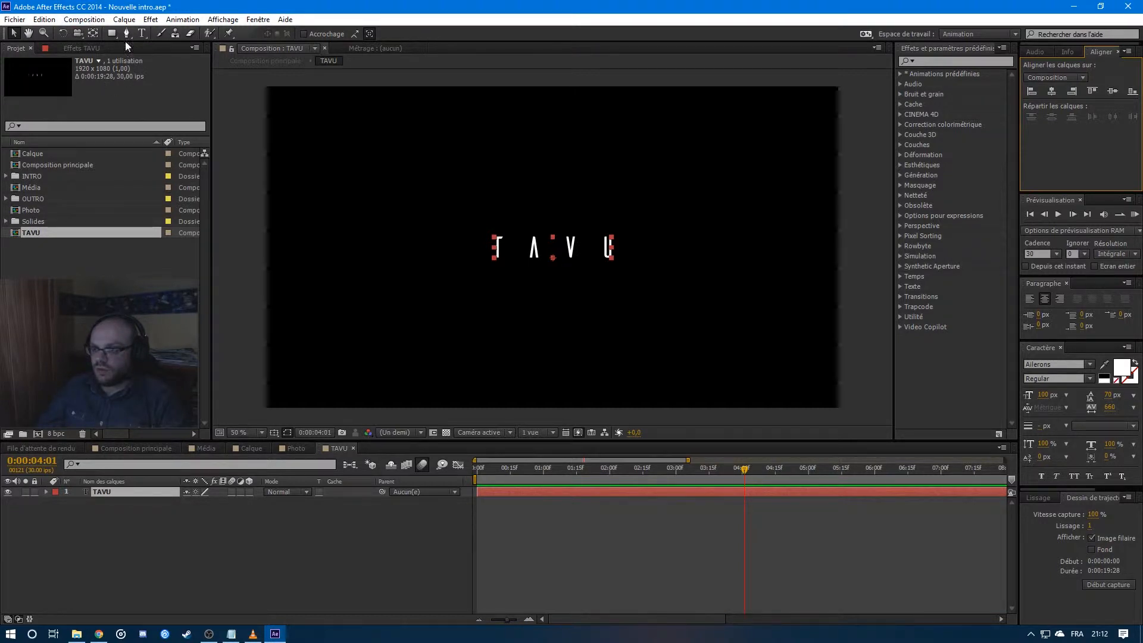
Test scaling the TAVU text to 143% around an anchor point at the letters' base and reset it to 100%.
left_click(90, 36)
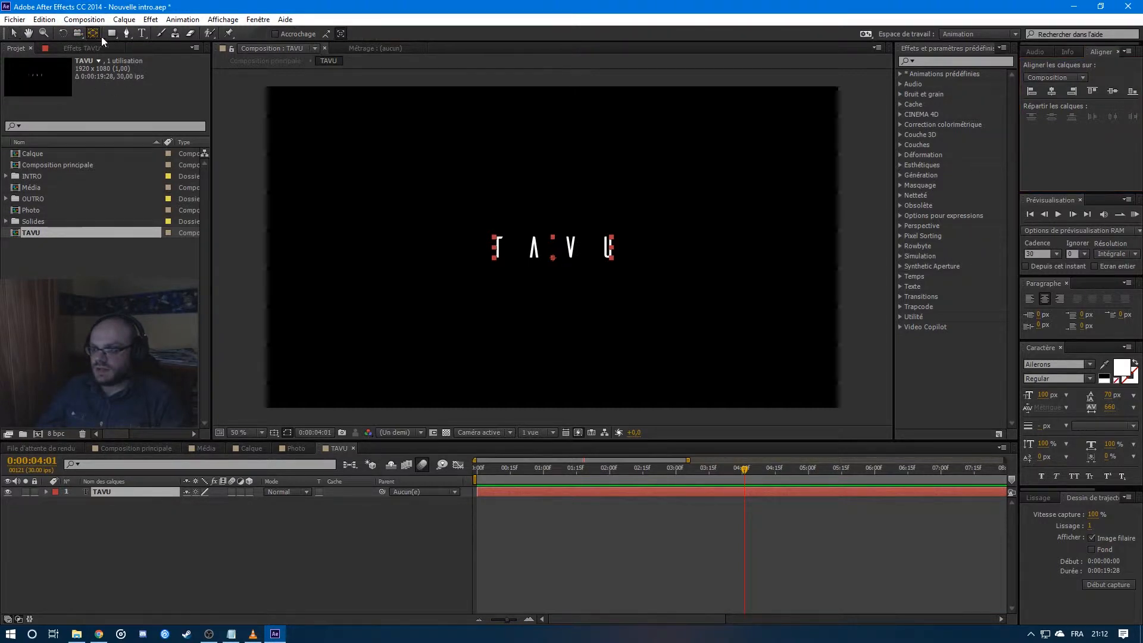
left_click(553, 249)
left_click_drag(555, 246, 554, 258)
left_click(120, 491)
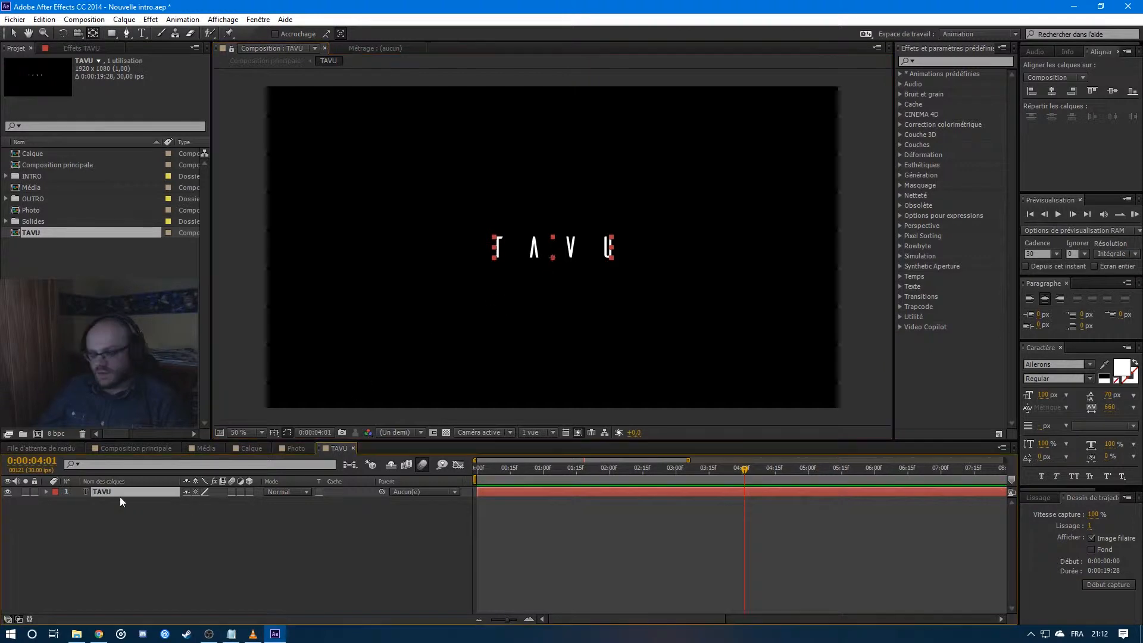
key("s")
left_click_drag(225, 502, 250, 502)
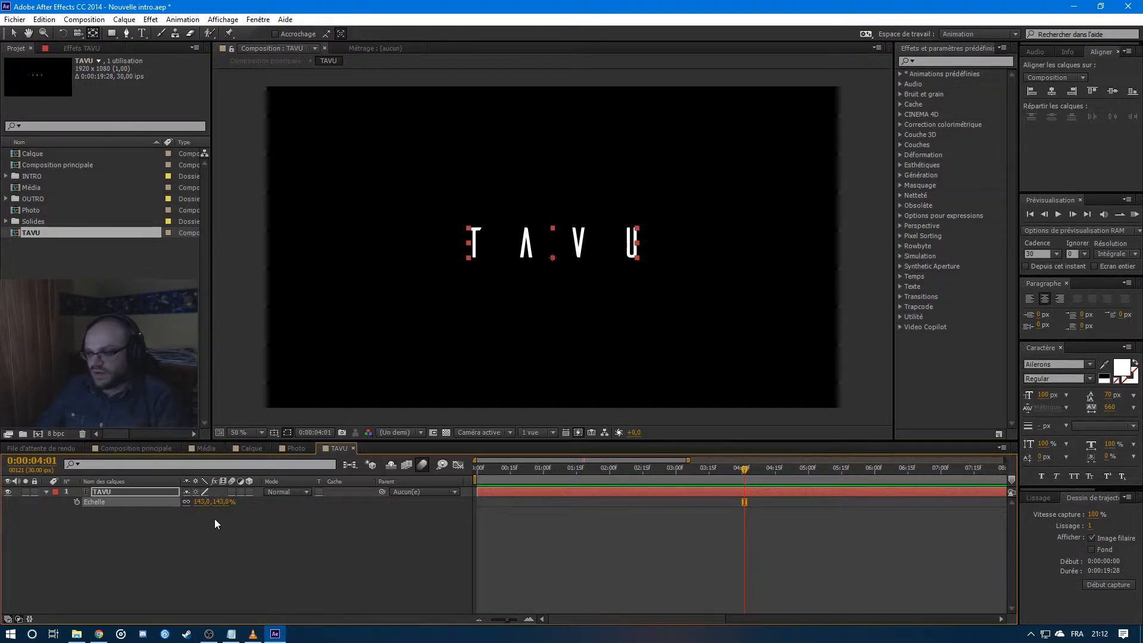
left_click(222, 501)
type("100")
key("Return")
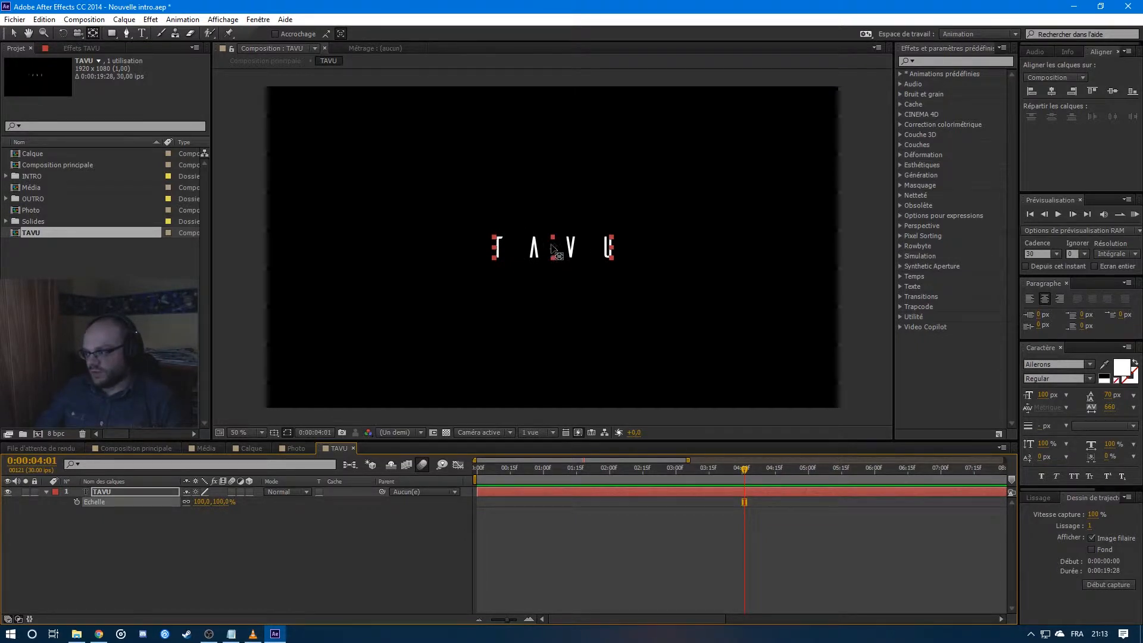
Move the TAVU text's anchor point to the middle of the letters and realign the layer to the composition's vertical centre.
left_click(548, 249)
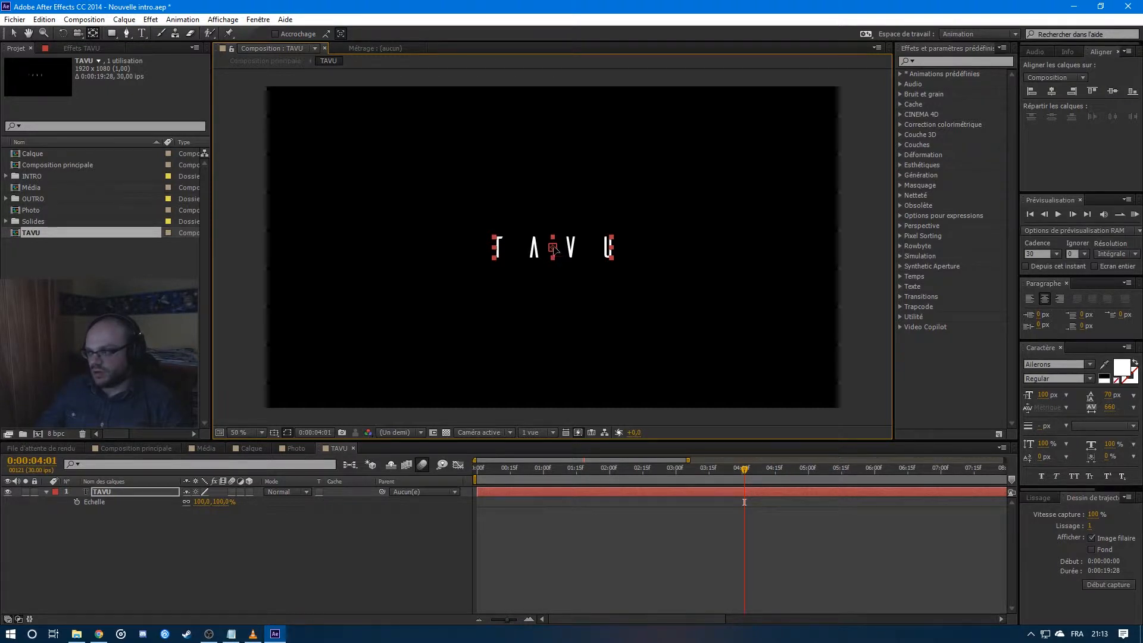
left_click(1111, 92)
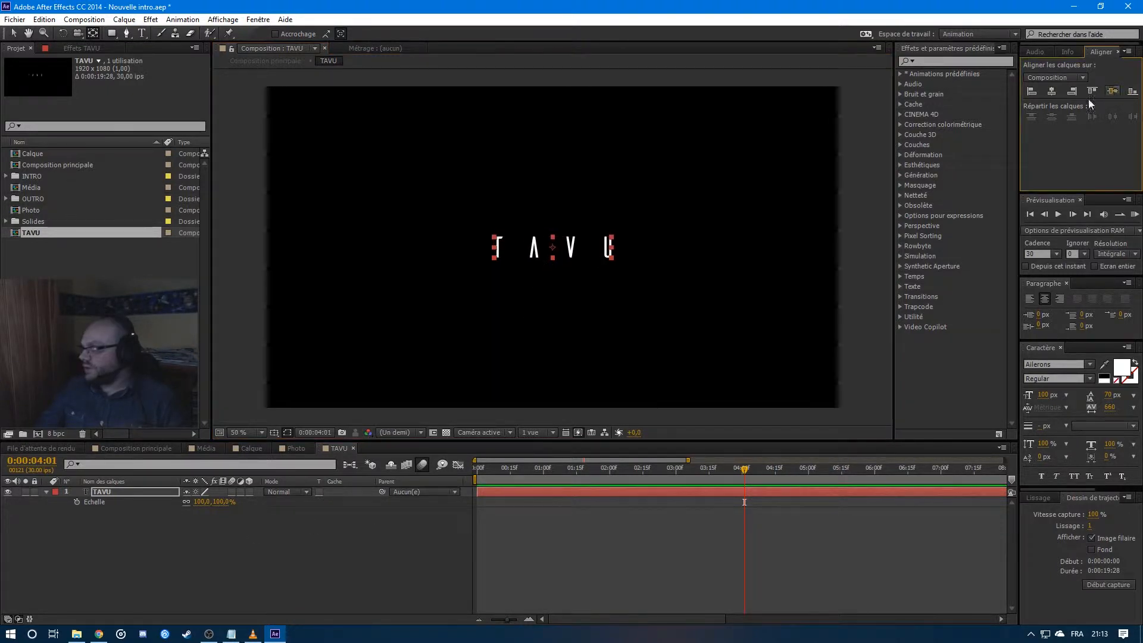
Make the TAVU layer 3D and enable its motion blur in Composition principale.
left_click(119, 450)
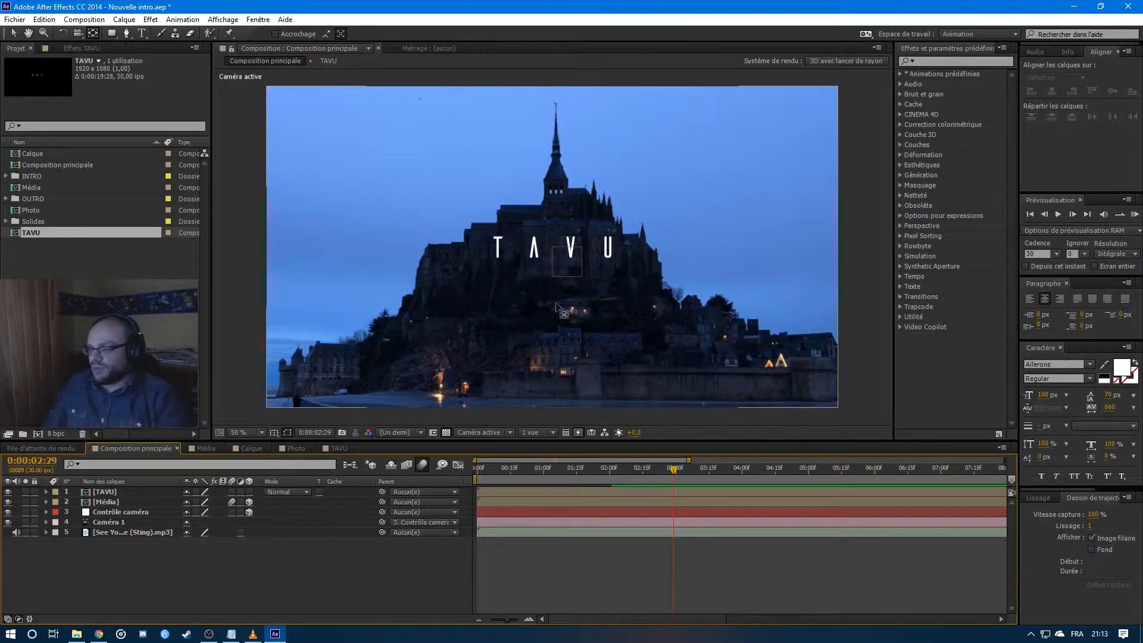
key("F2")
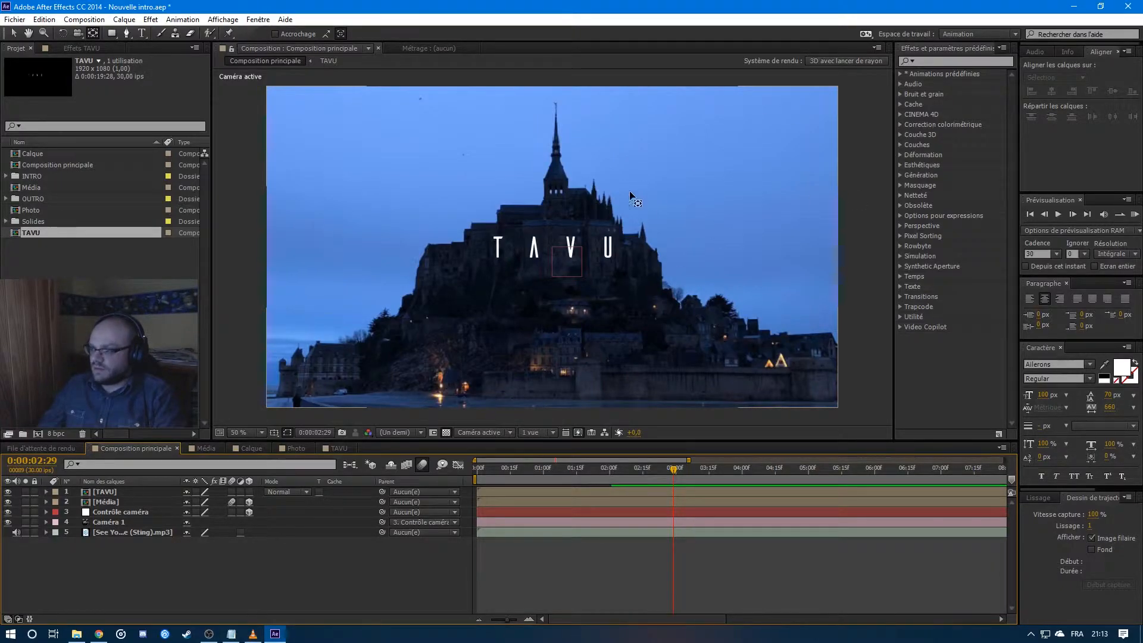
left_click(131, 491)
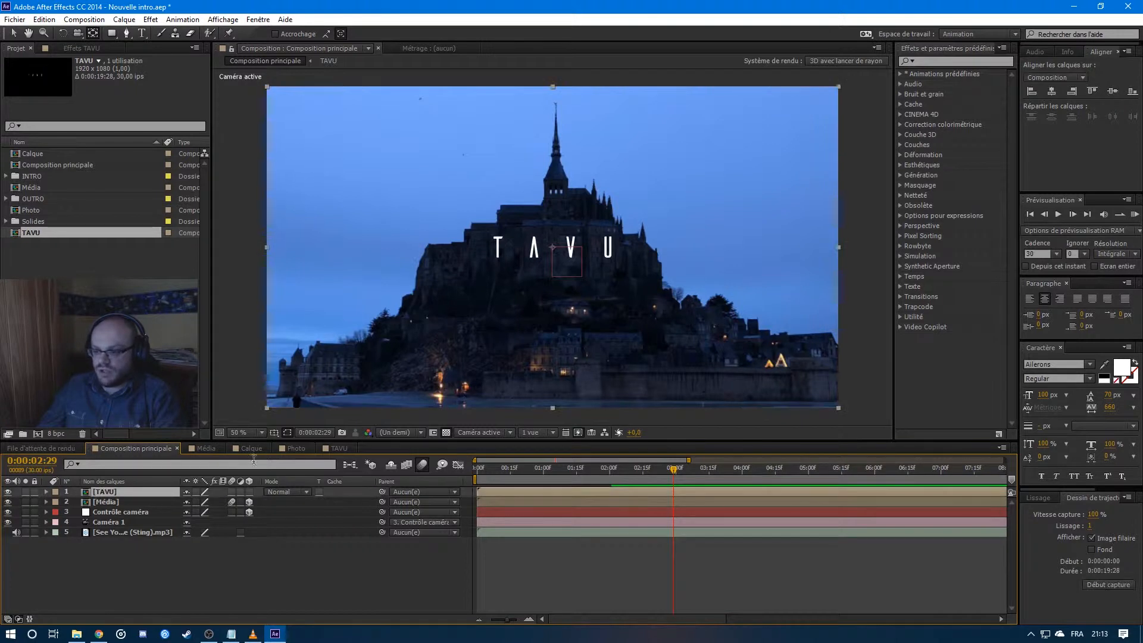
left_click(574, 200)
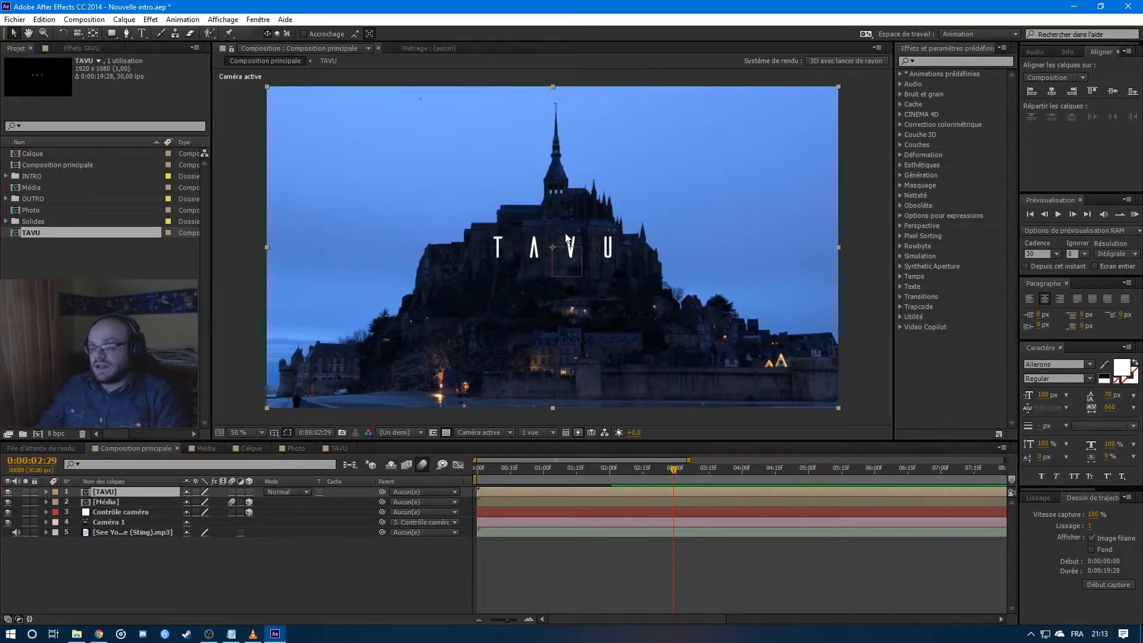
left_click(249, 492)
left_click(232, 491)
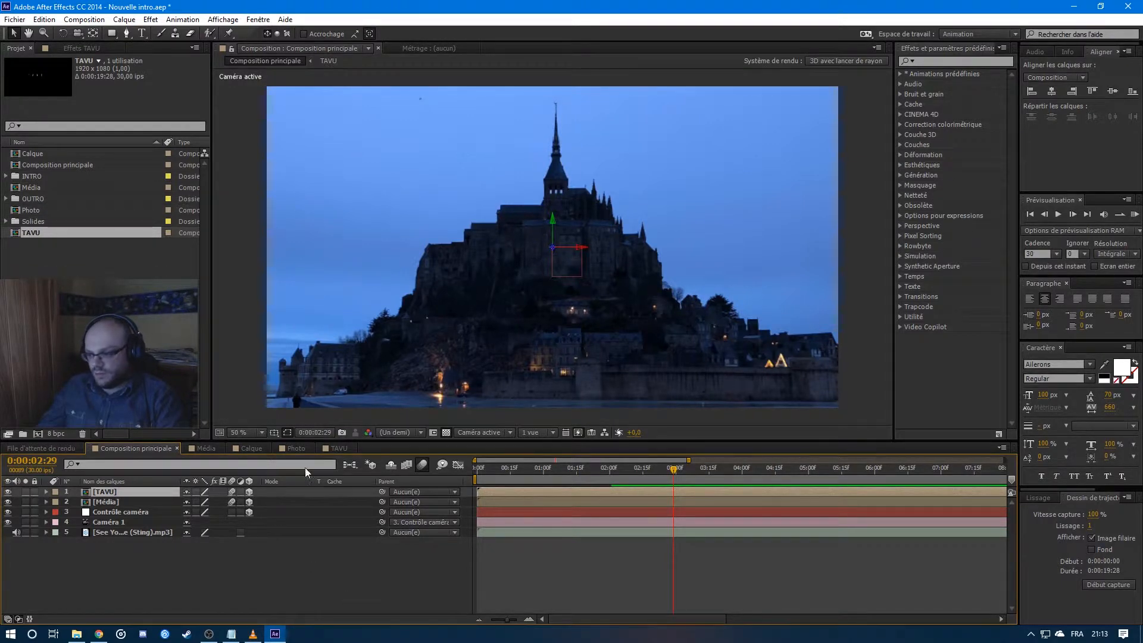
At 0:00:02:10, set the TAVU layer's Z position to -5 so it sits in front of the Média layer.
left_click_drag(716, 471, 631, 469)
key("alt+shift+p")
left_click(232, 502)
type("-5")
key("Return")
left_click(333, 555)
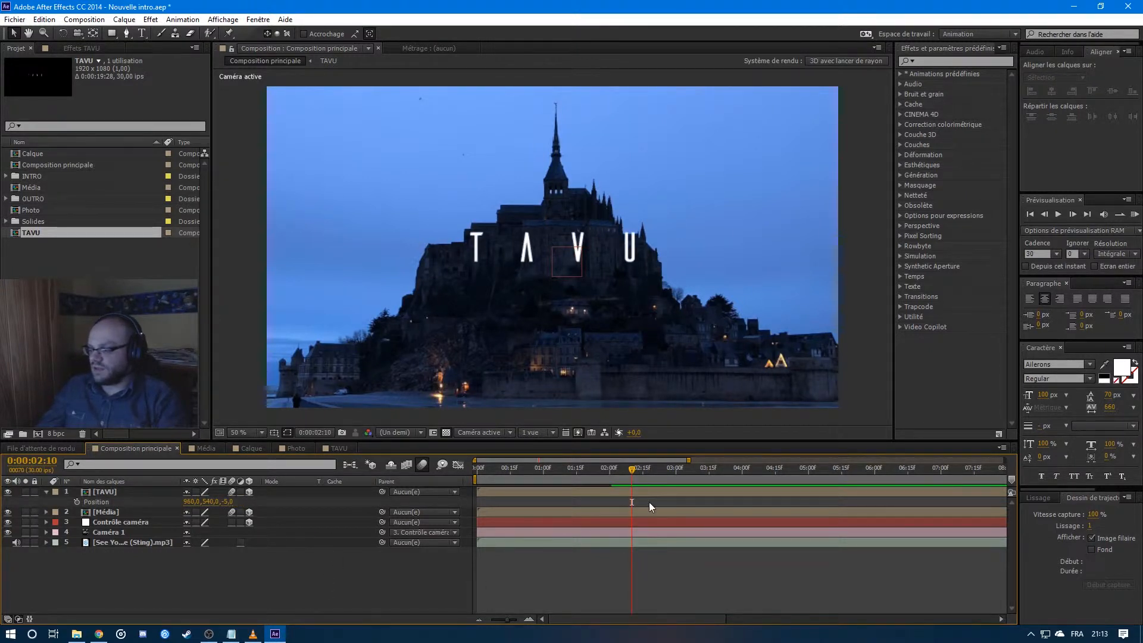
Switch to VLC, examine the TAVU title design around 00:05 in Intro et outro.mp4, and return to After Effects.
left_click(338, 450)
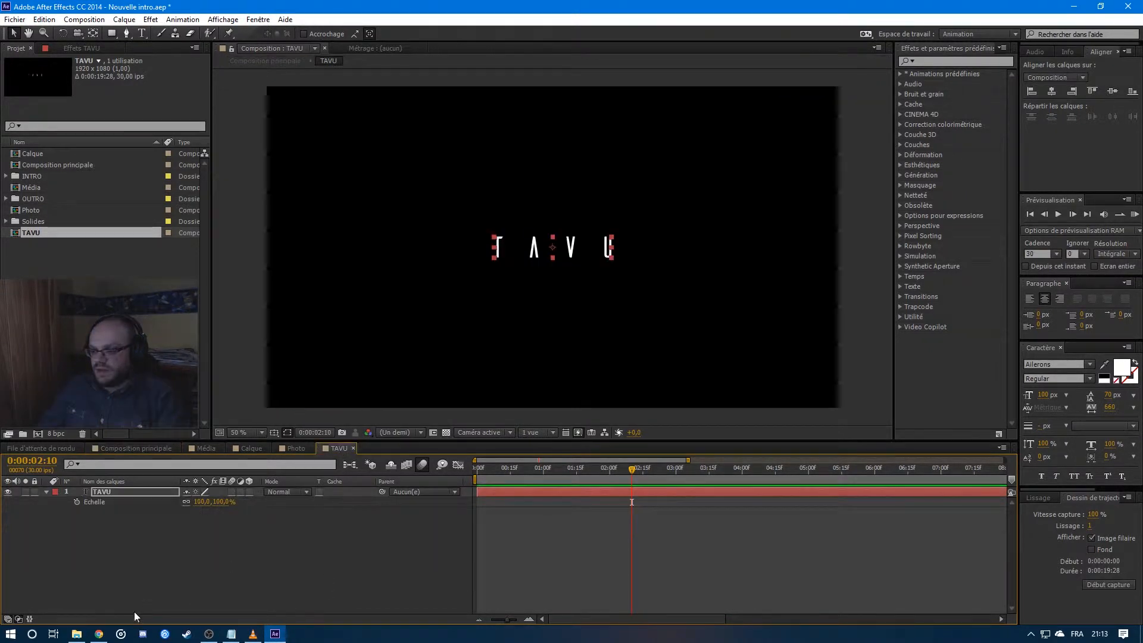
left_click(253, 634)
left_click(83, 599)
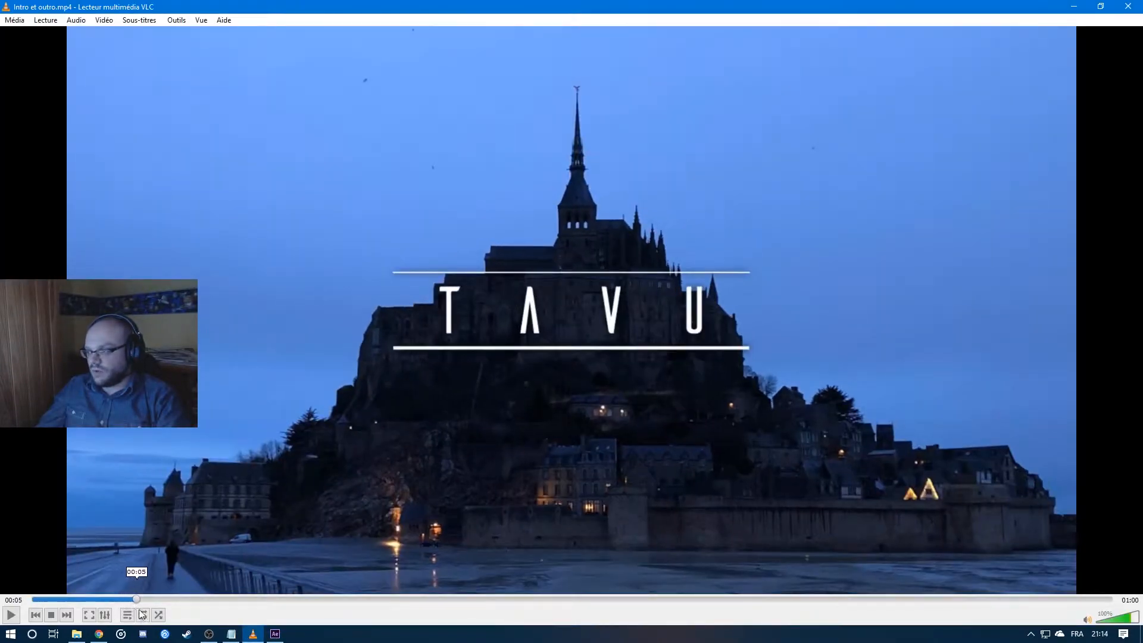
left_click(275, 633)
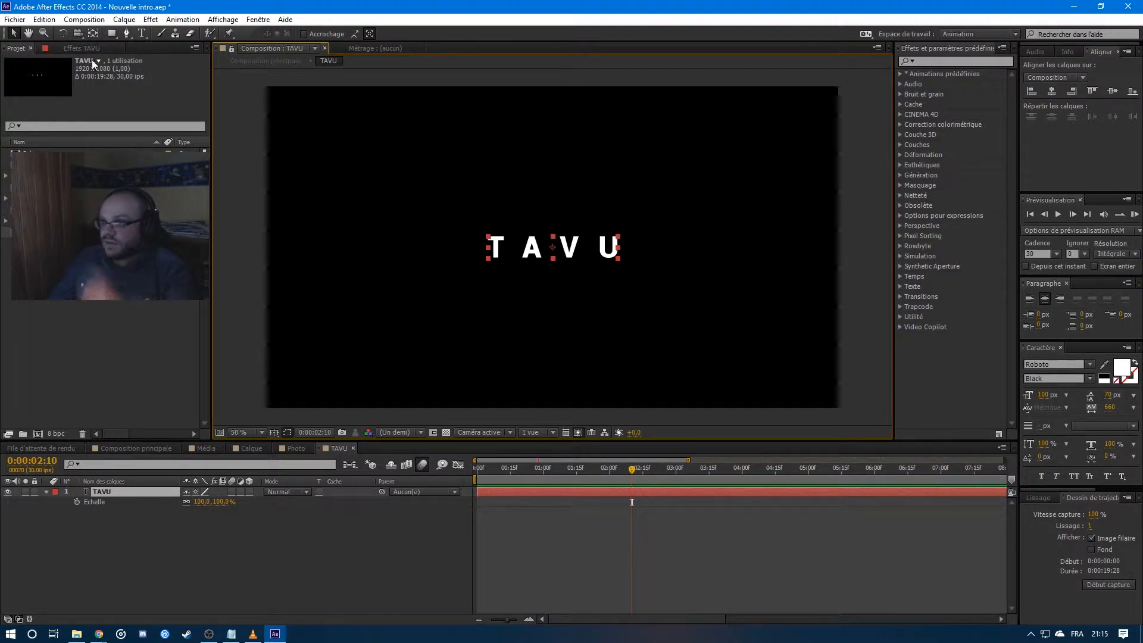
left_click(93, 33)
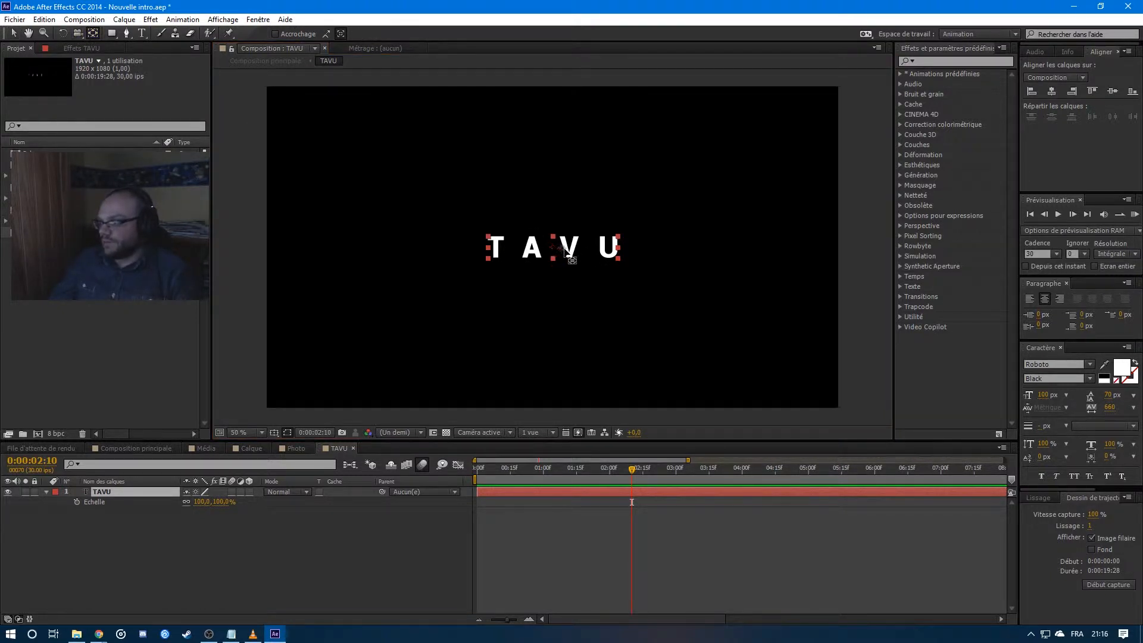
left_click(204, 516)
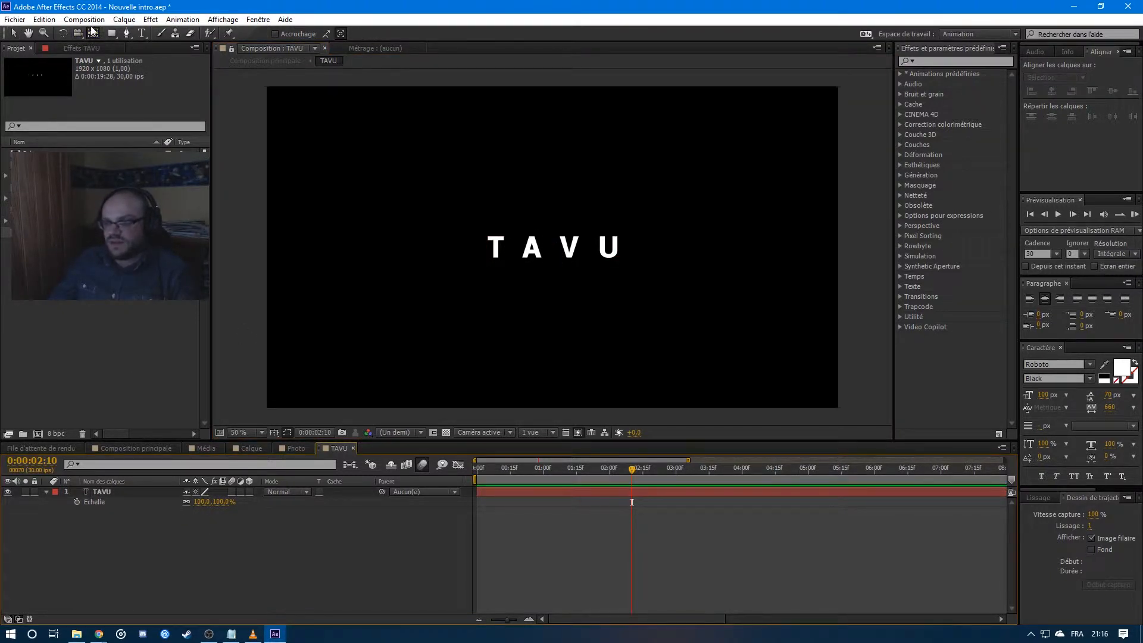
Find the Ombre portée effect and apply it to the TAVU layer in Composition principale.
left_click(264, 61)
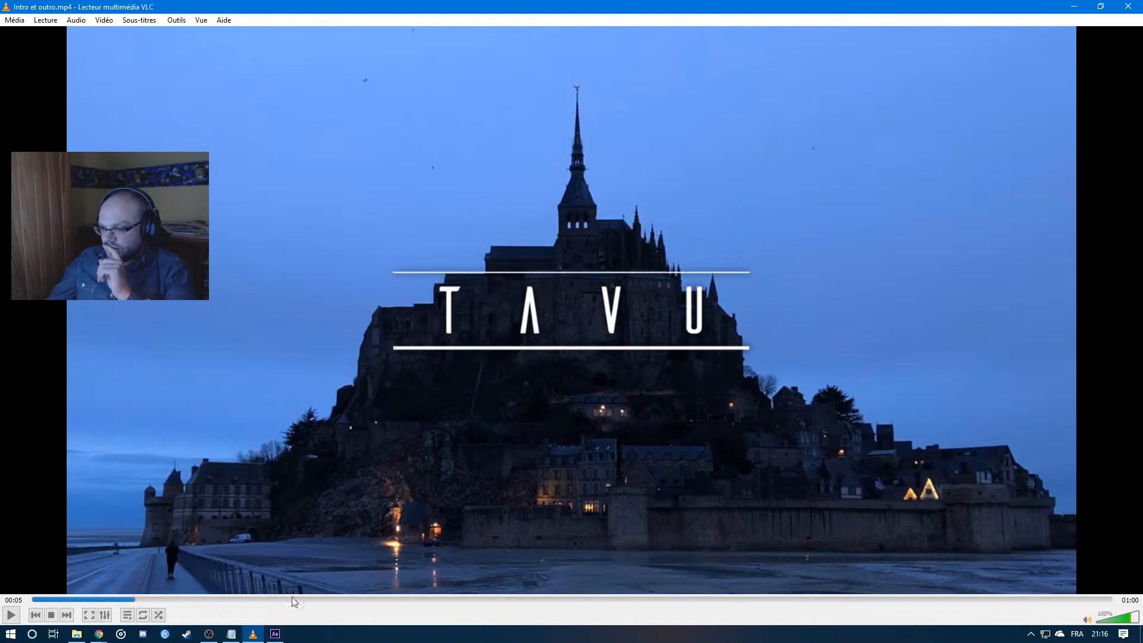
left_click(275, 633)
left_click(927, 59)
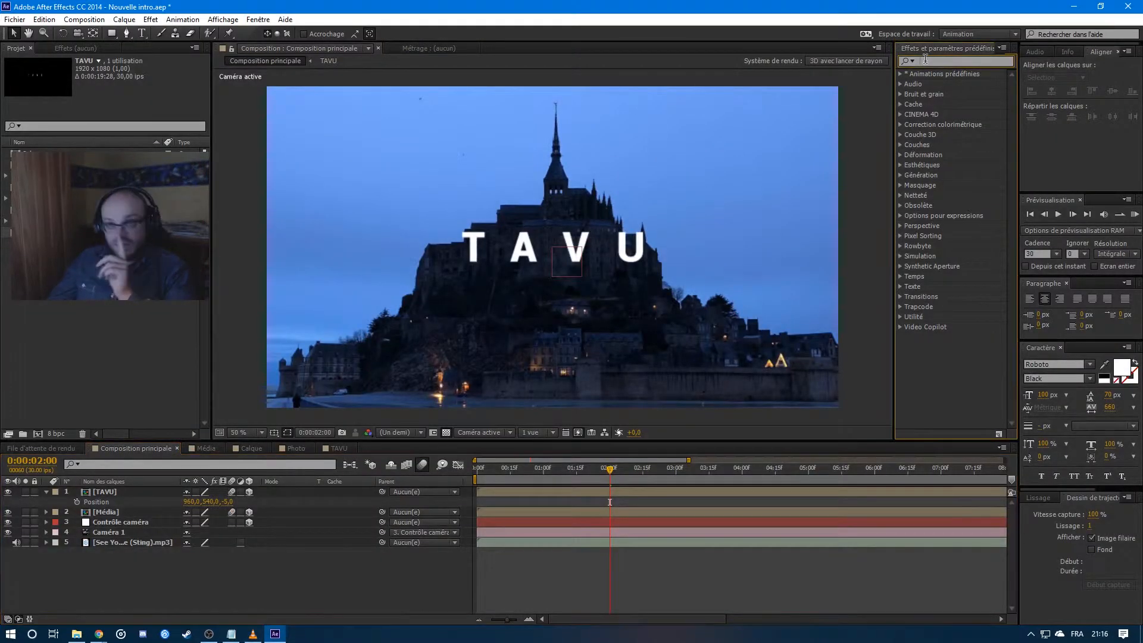
type("ombre")
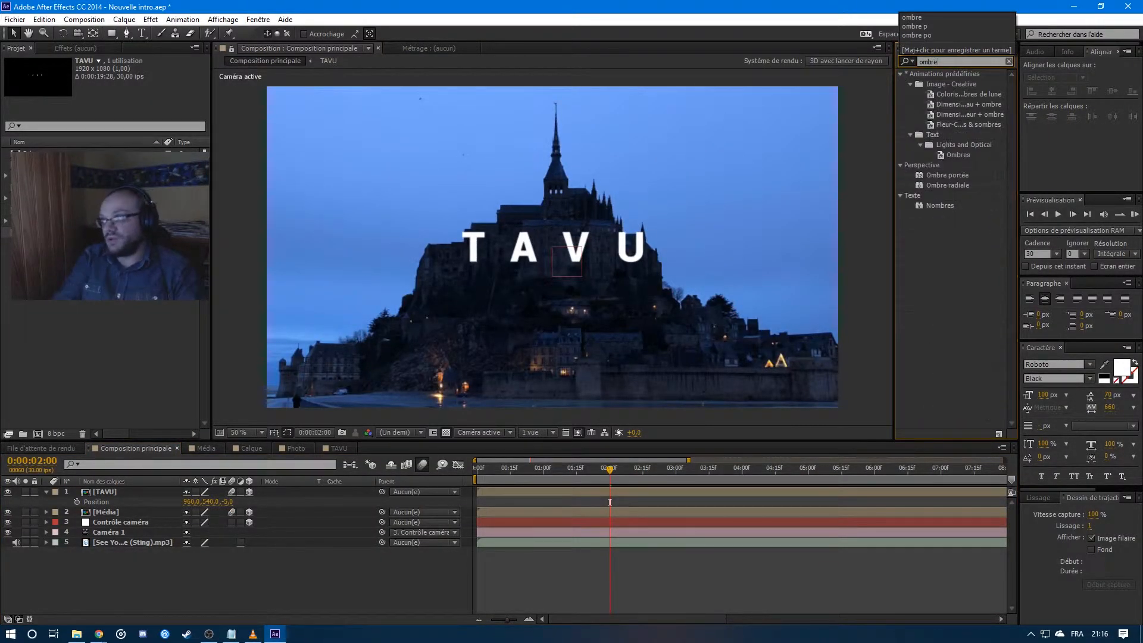
left_click(928, 53)
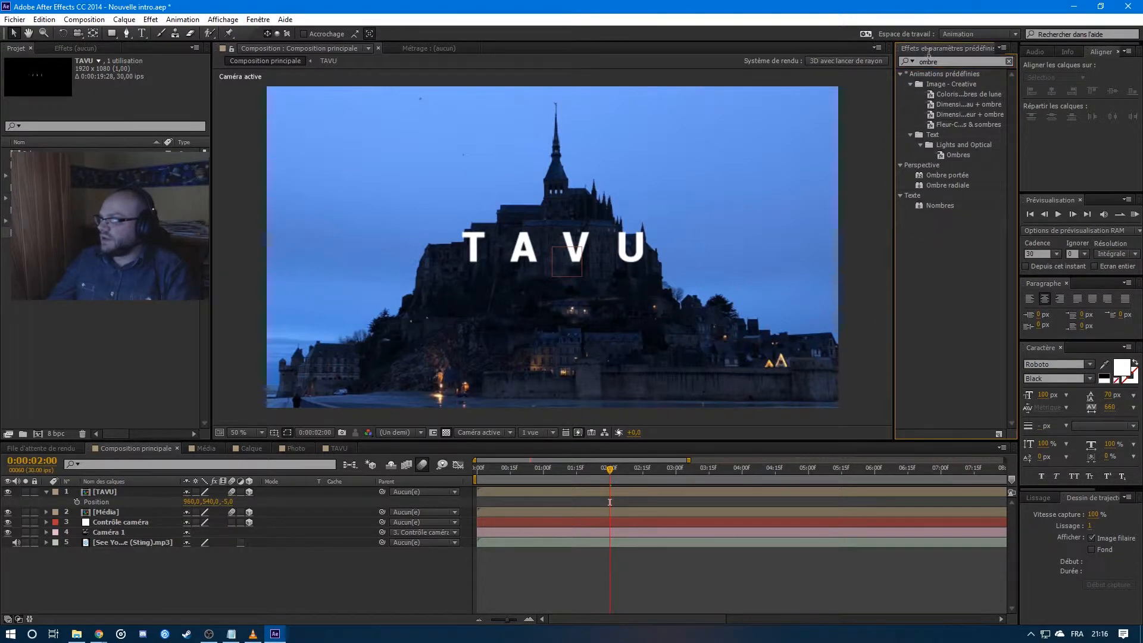
left_click_drag(968, 178, 107, 492)
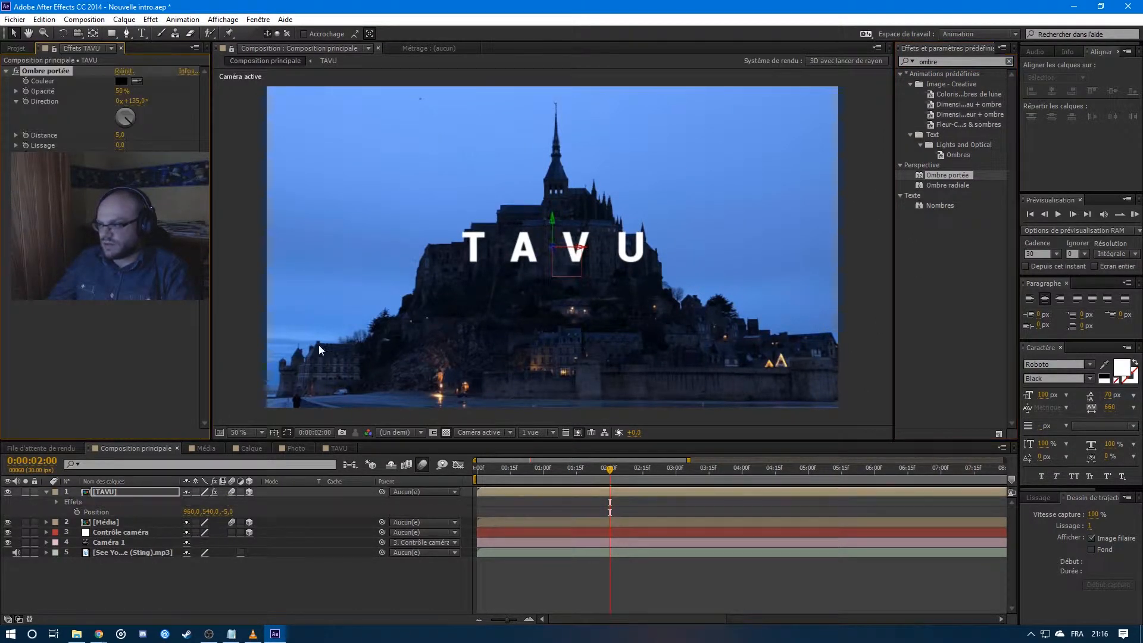
At 0:00:01:03, set the TAVU drop shadow's opacity to 100%, distance to 0 and softness to 20.
left_click_drag(575, 470, 551, 473)
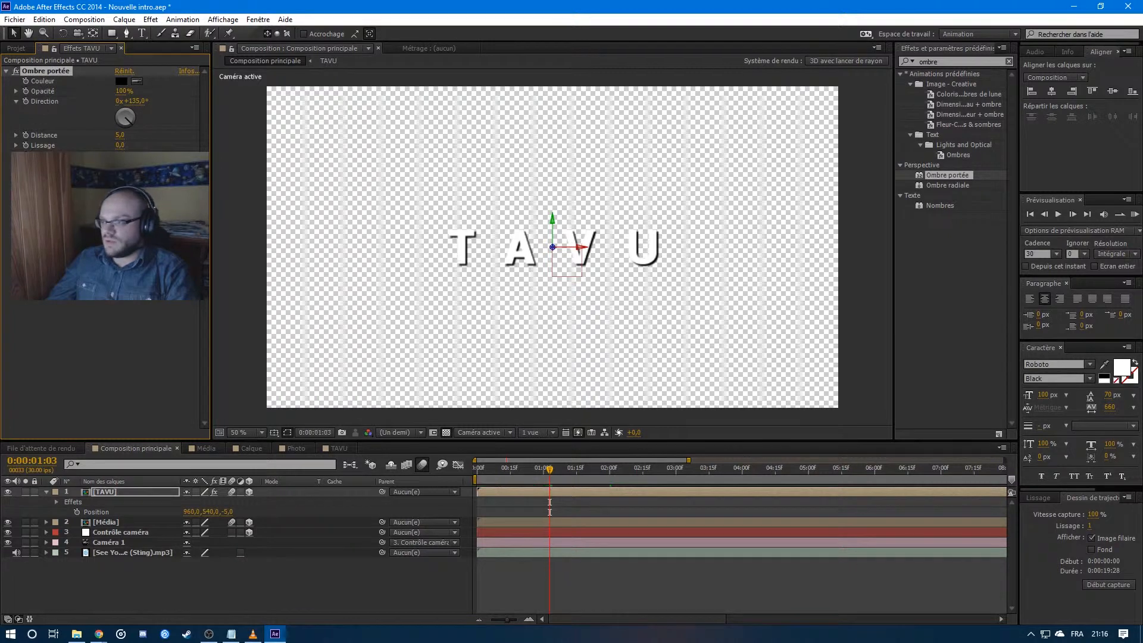
left_click_drag(113, 135, 105, 135)
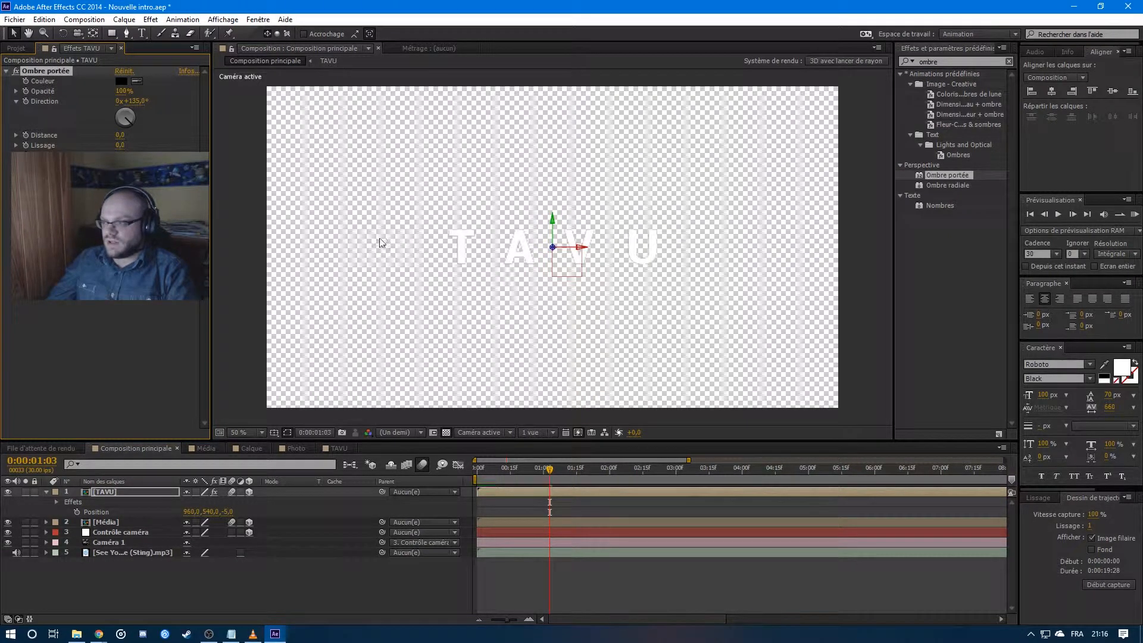
left_click(120, 145)
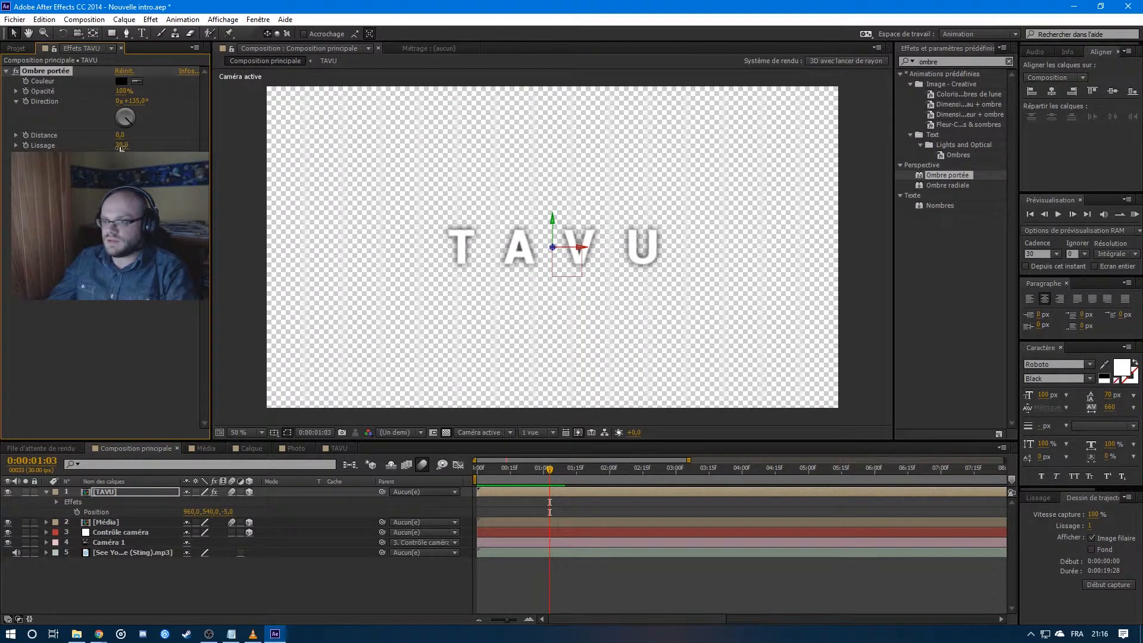
In the TAVU composition, draw an unfilled rectangle with a 3 px white outline around the text and centre it horizontally.
double_click(264, 132)
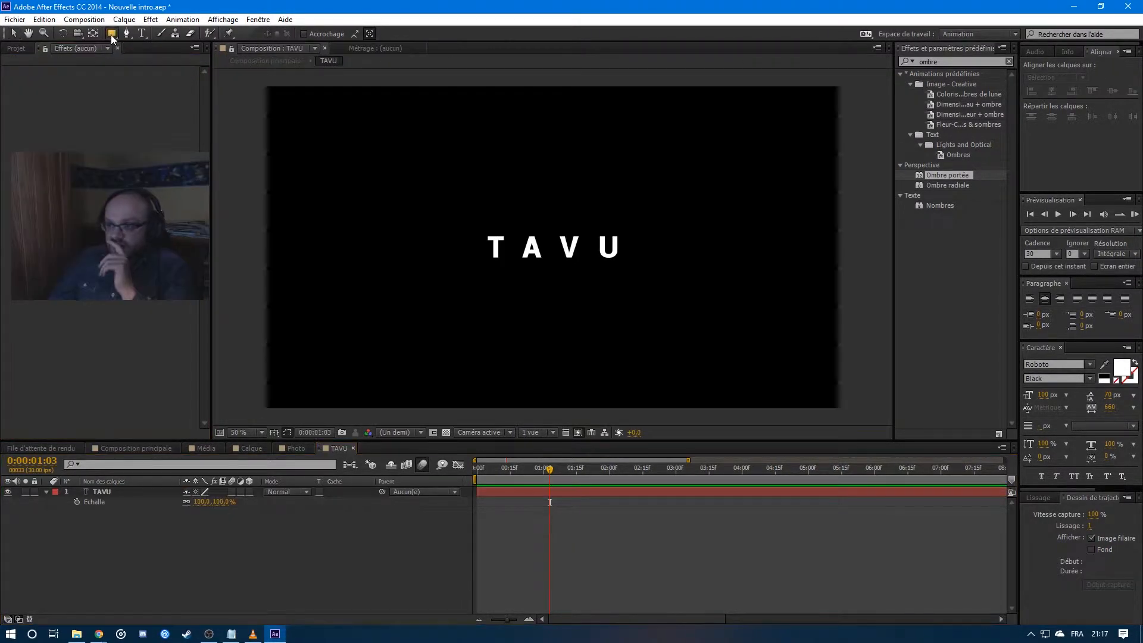
left_click(111, 34)
left_click_drag(471, 226, 628, 268)
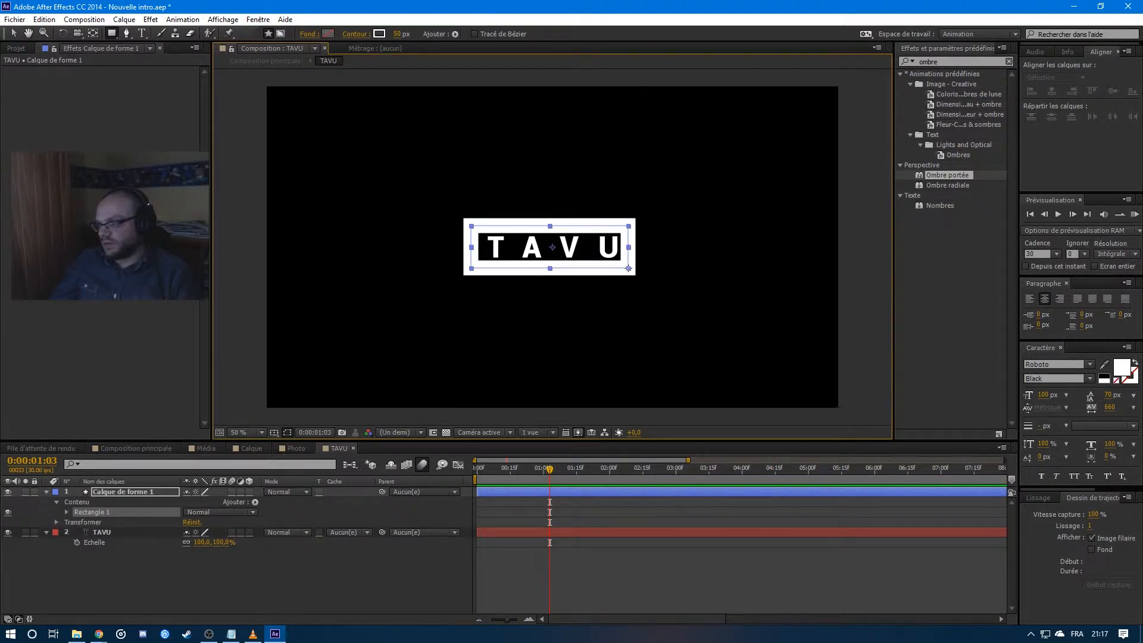
key("v")
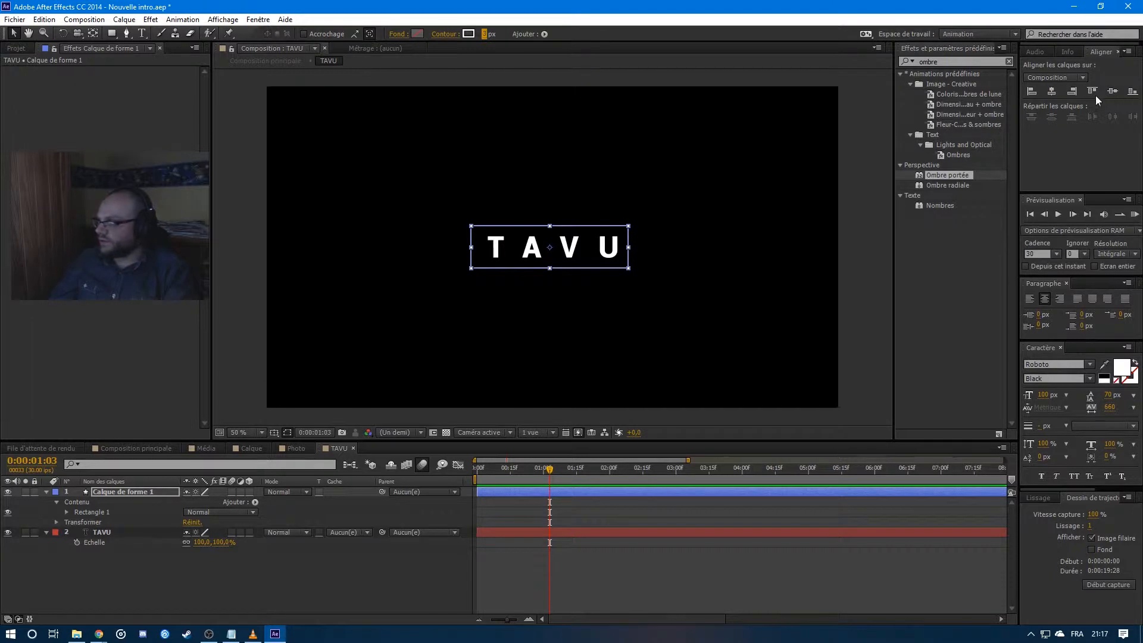
left_click(1052, 91)
left_click(517, 260)
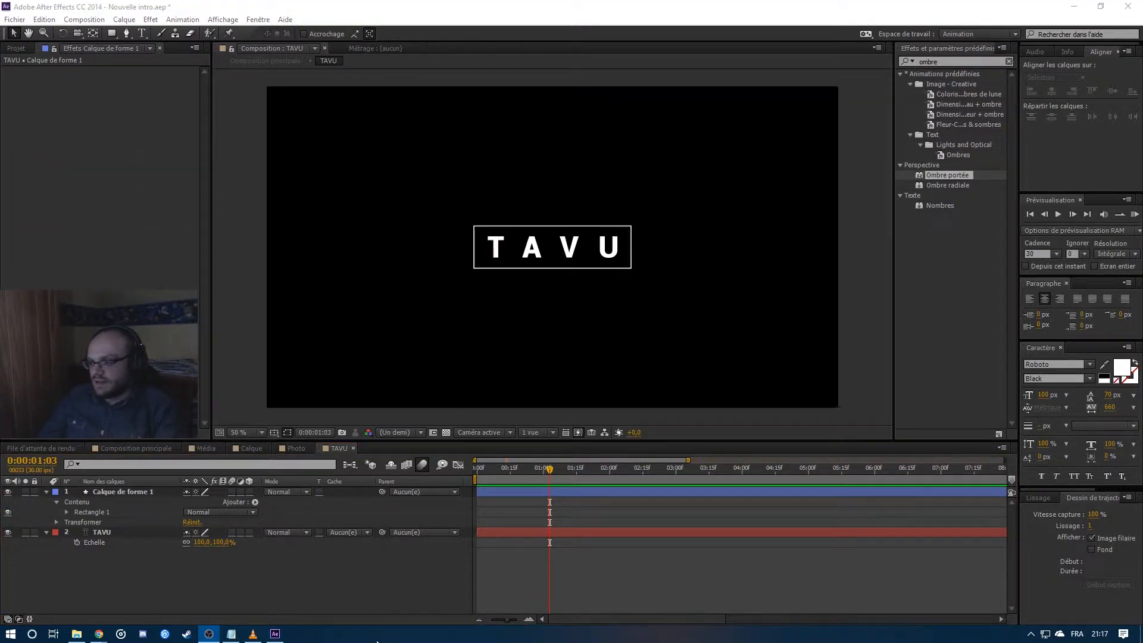
Show the Scale property of both the rectangle shape layer and the TAVU text layer.
left_click(408, 581)
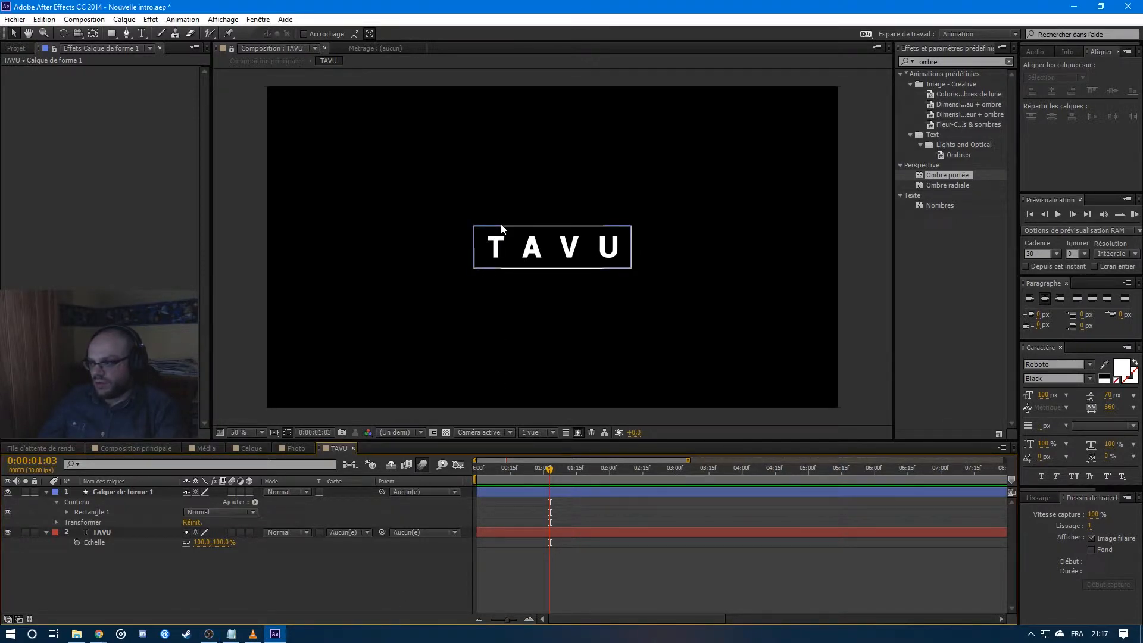
key("s")
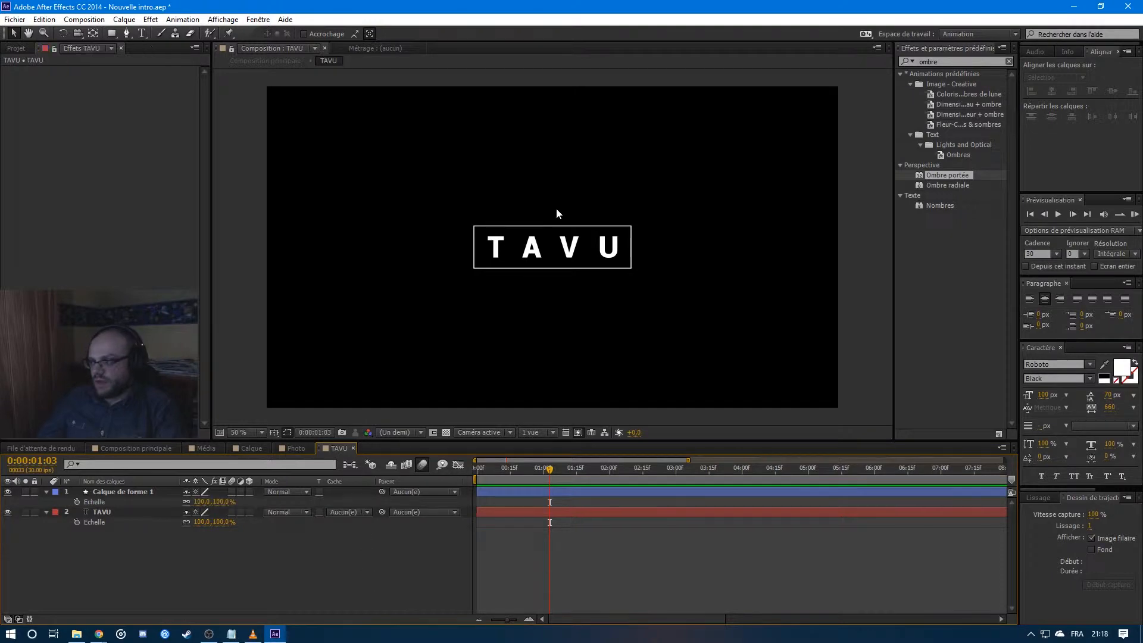
Check the lines framing the title around 00:05 in the VLC reference video and return to After Effects.
left_click(137, 448)
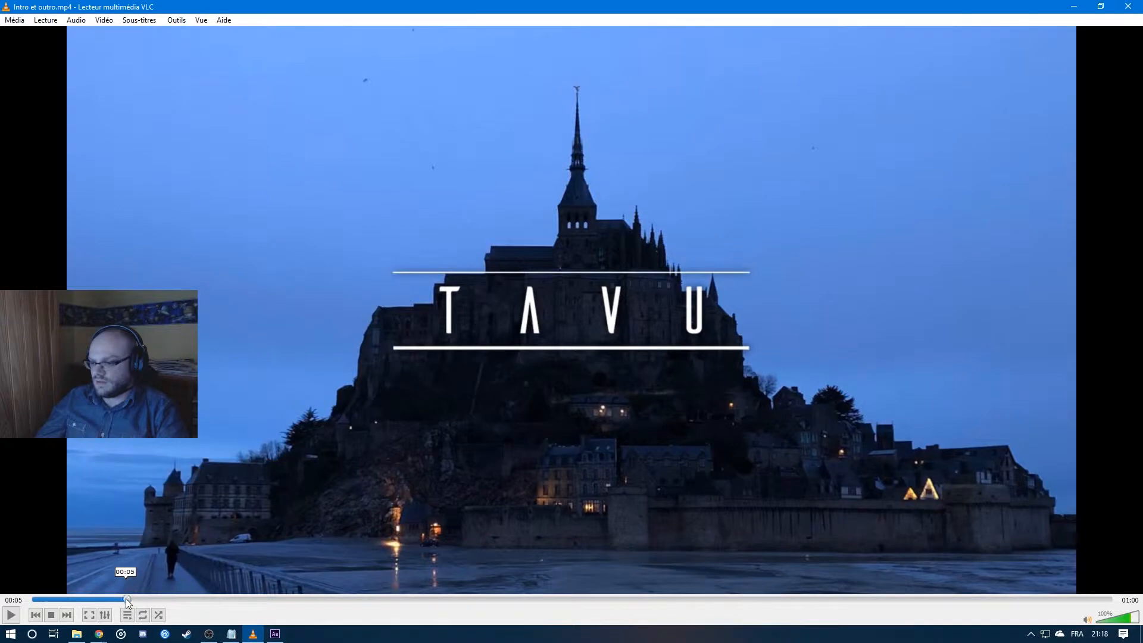
mouse_move(127, 599)
left_mouse_down()
mouse_move(101, 600)
mouse_move(129, 599)
left_mouse_up()
left_click(275, 636)
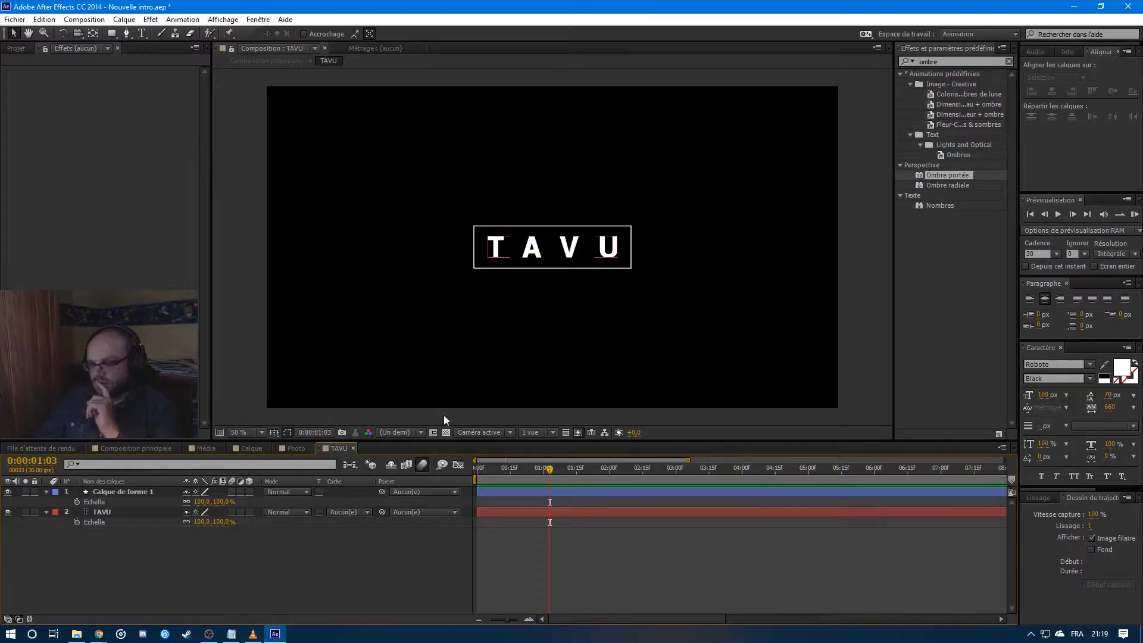
Expand the rectangle shape layer in the TAVU composition and add a Trim Paths (Raccorder les tracés) operator to its contents.
left_click(46, 492)
left_click(46, 491)
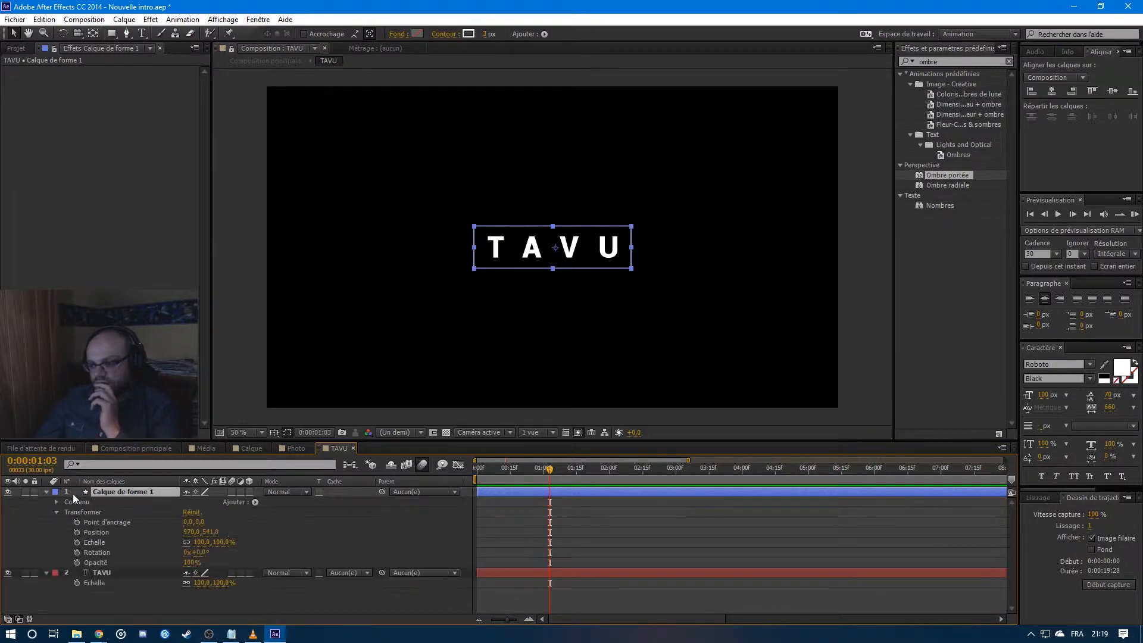
left_click(255, 502)
left_click(355, 436)
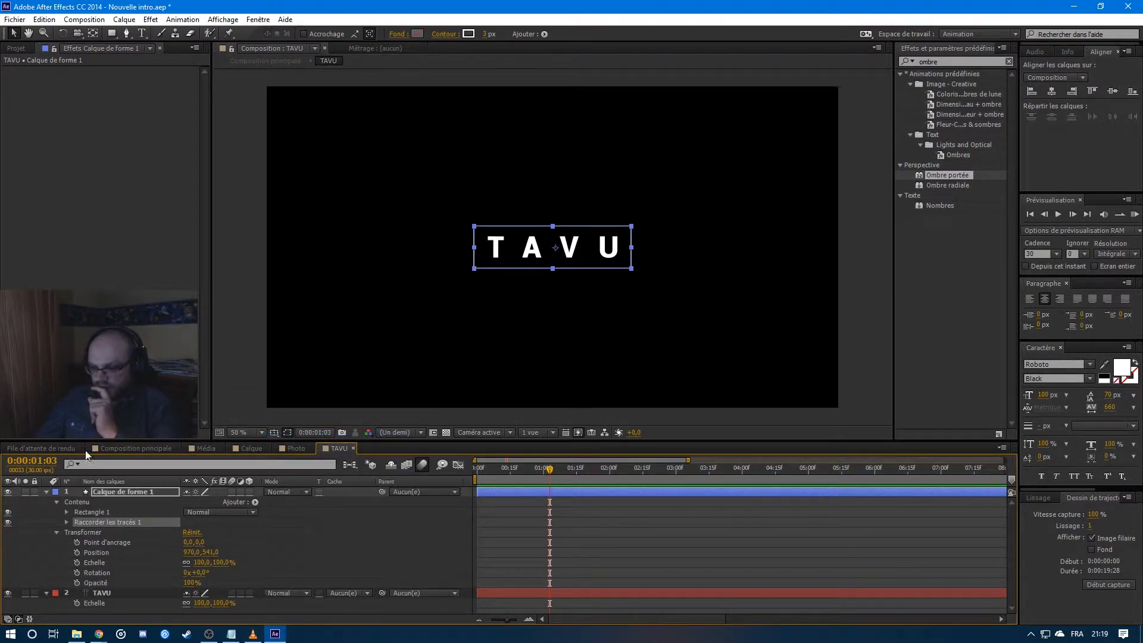
In Composition principale, display the music layer's waveform and move the current time to 0:00:04:03.
left_click(109, 447)
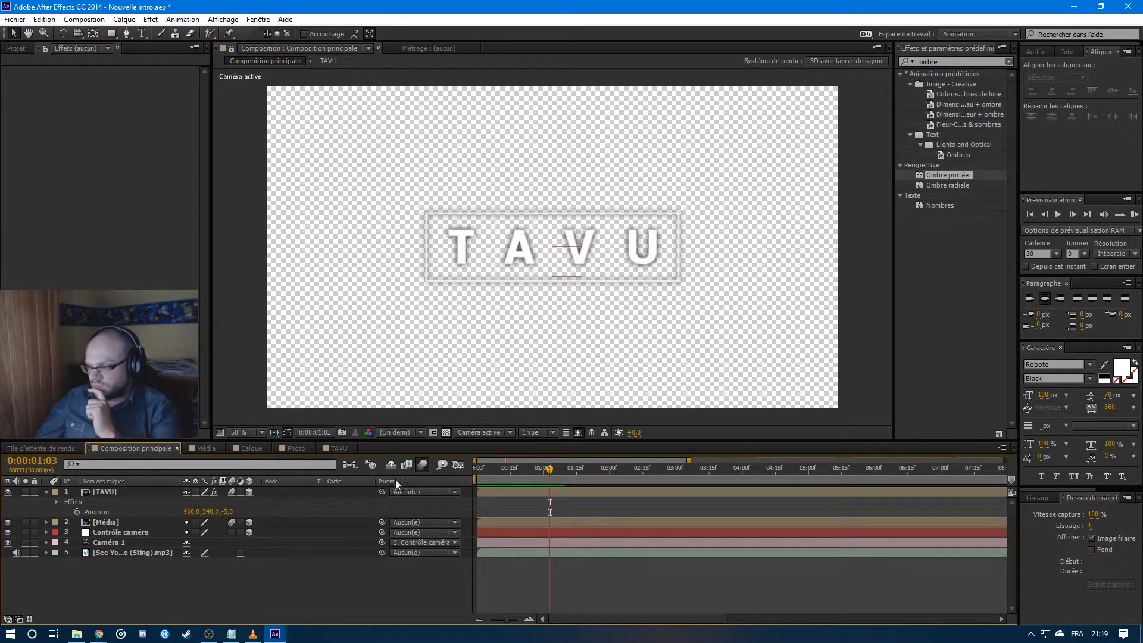
left_click(48, 551)
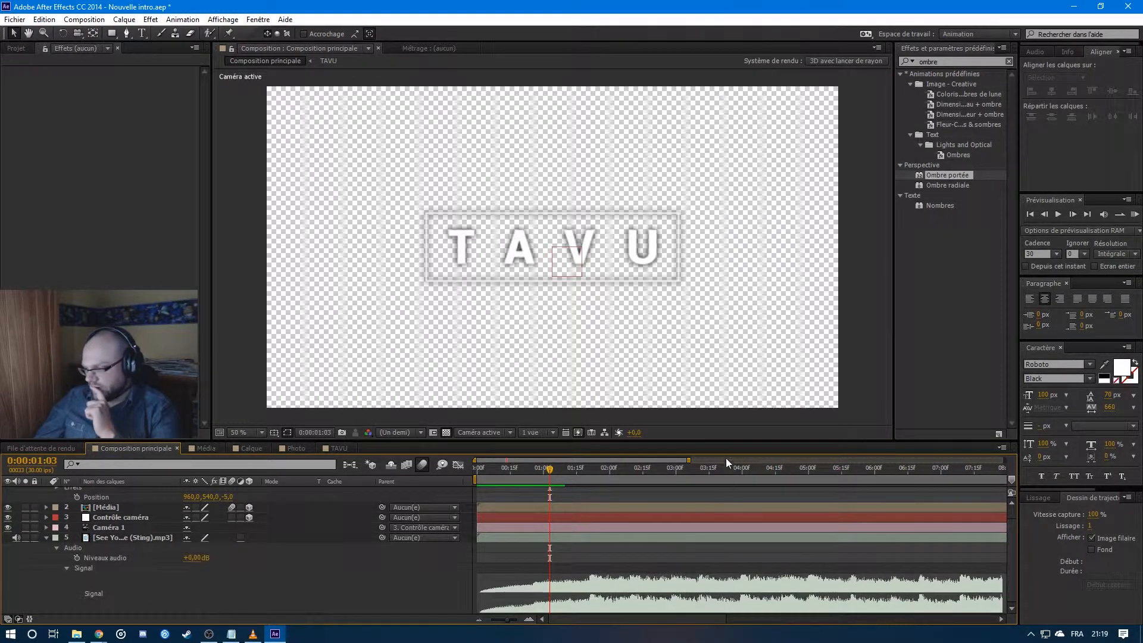
left_click(749, 479)
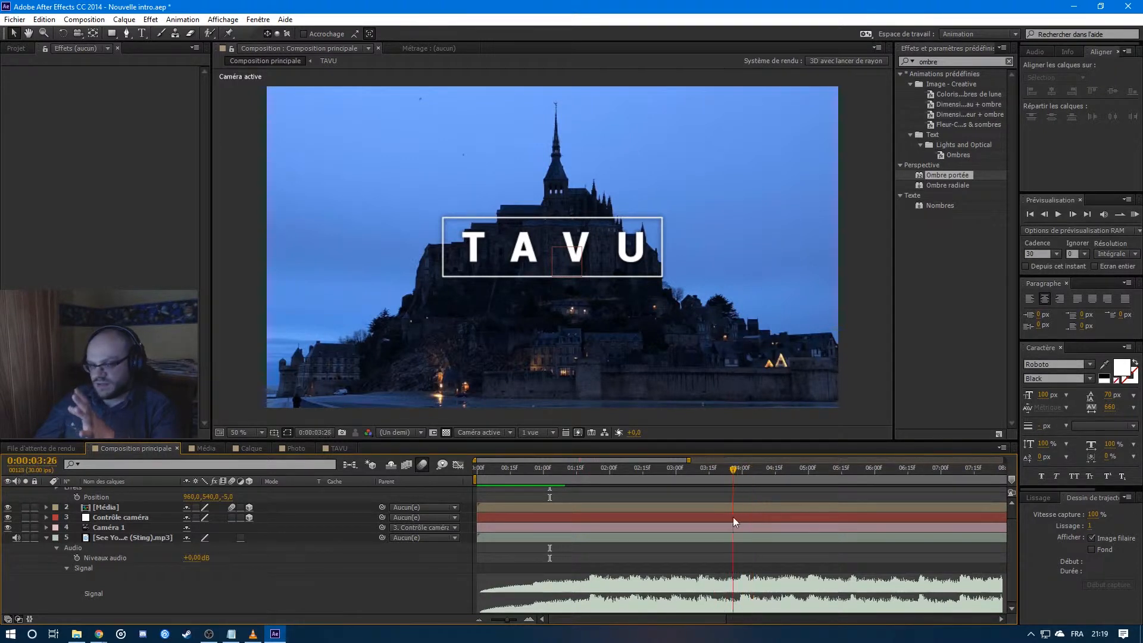
left_click(748, 518)
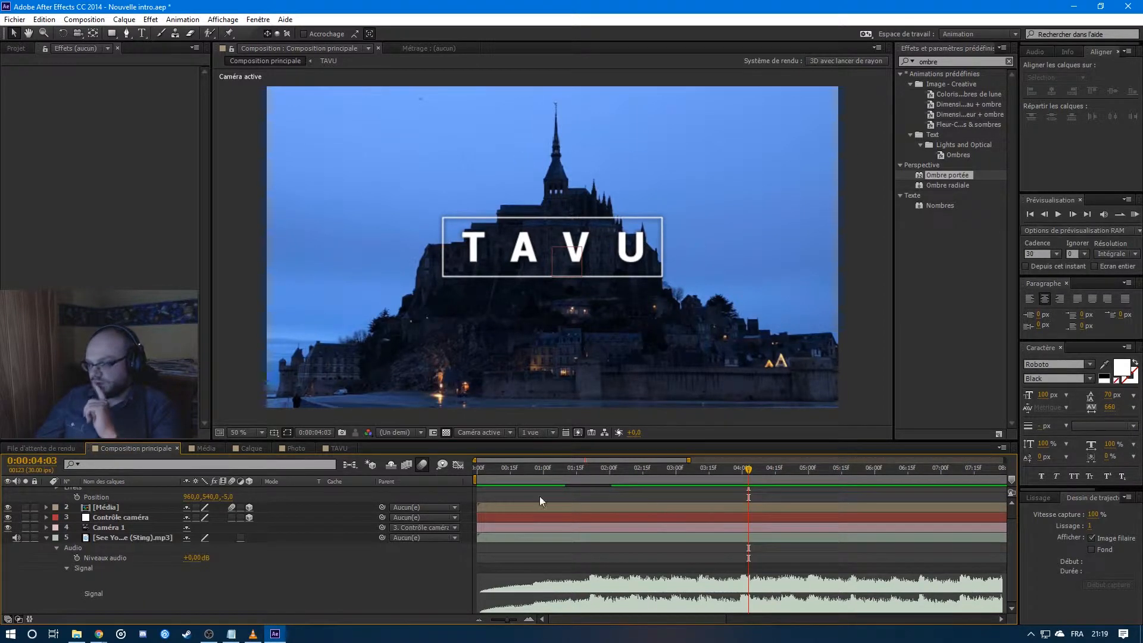
Show the Position keyframes of Contrôle caméra, preview the music, and set the current time to 0:00:04:10.
scroll(618, 495, "up", 1)
left_click(106, 531)
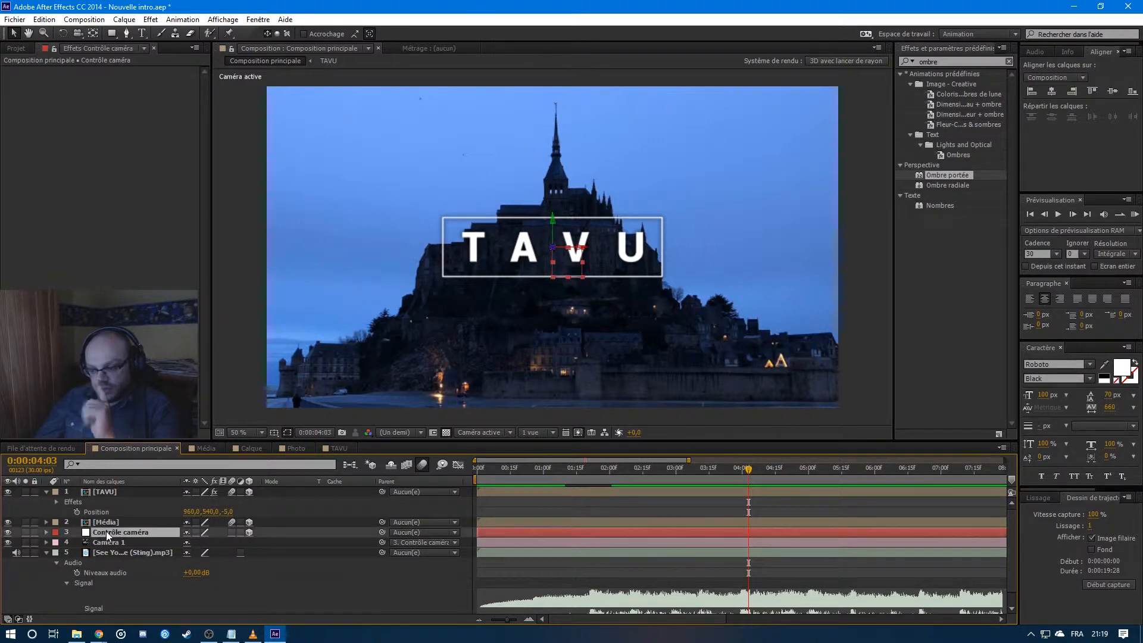
key("p")
left_click(1134, 214)
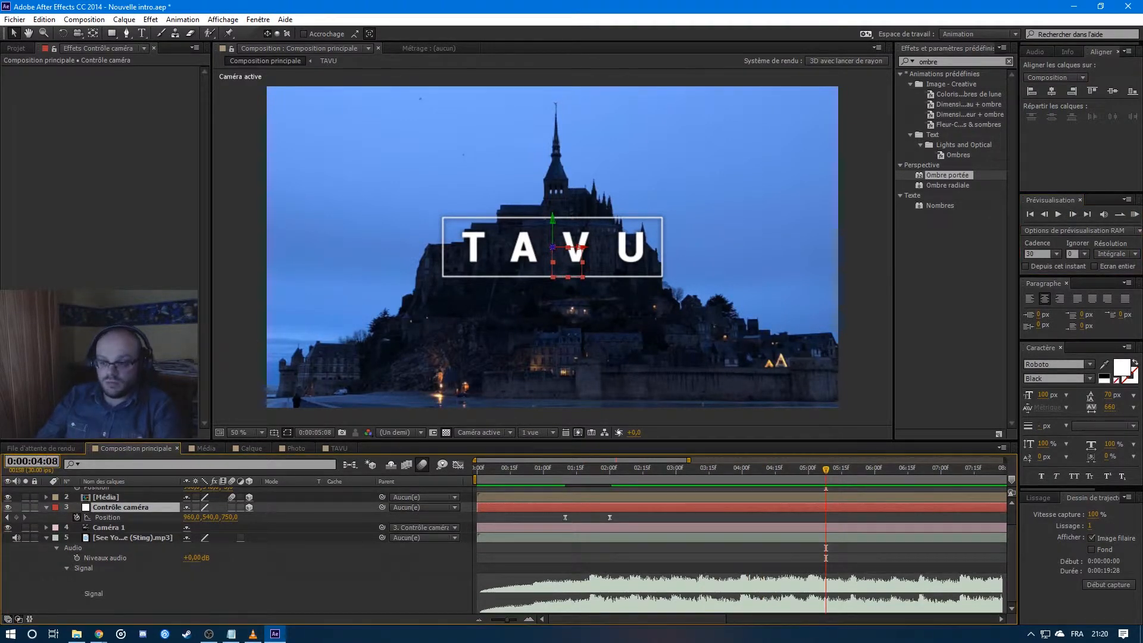
key("space")
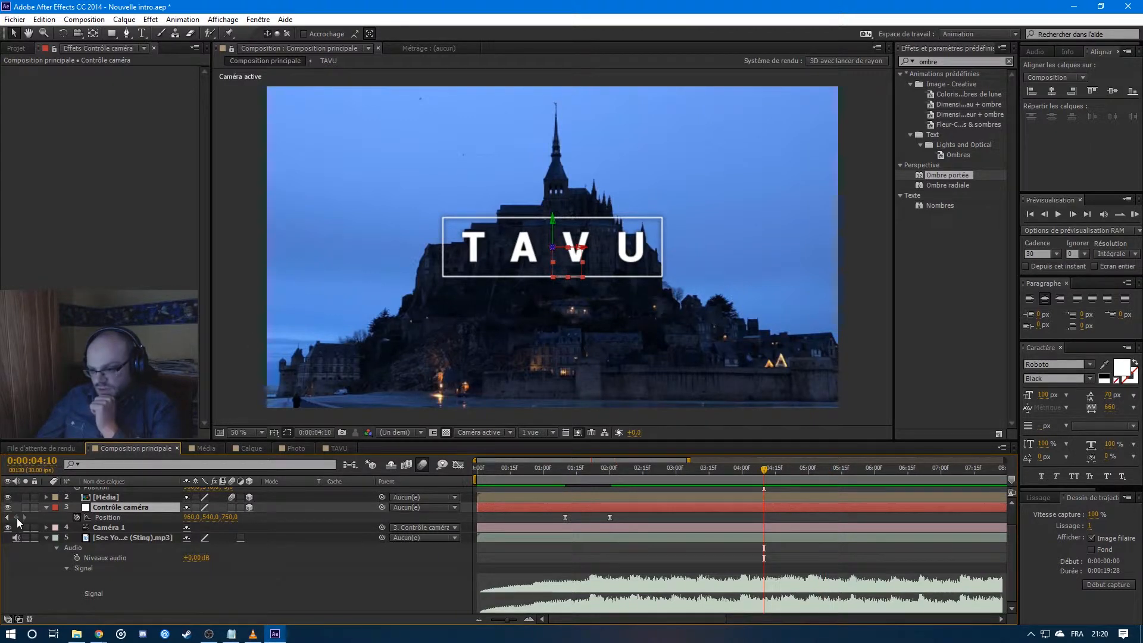
scroll(220, 513, "up", 2)
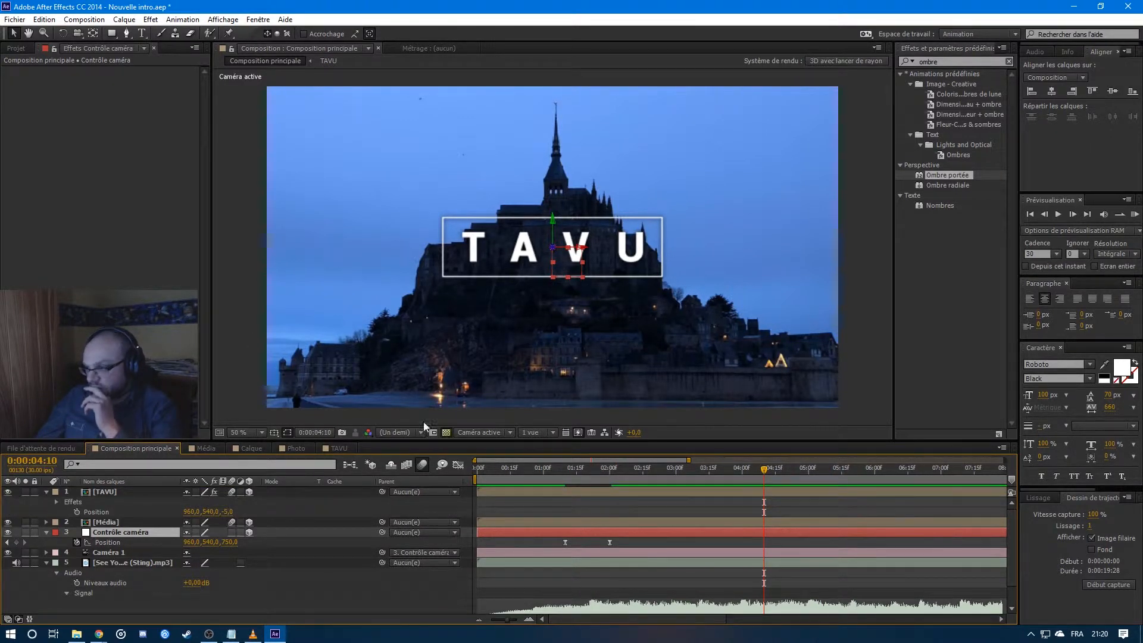
Set the TAVU layer's Z position to -10 and start keyframing its Position at 0:00:04:10.
left_click(230, 512)
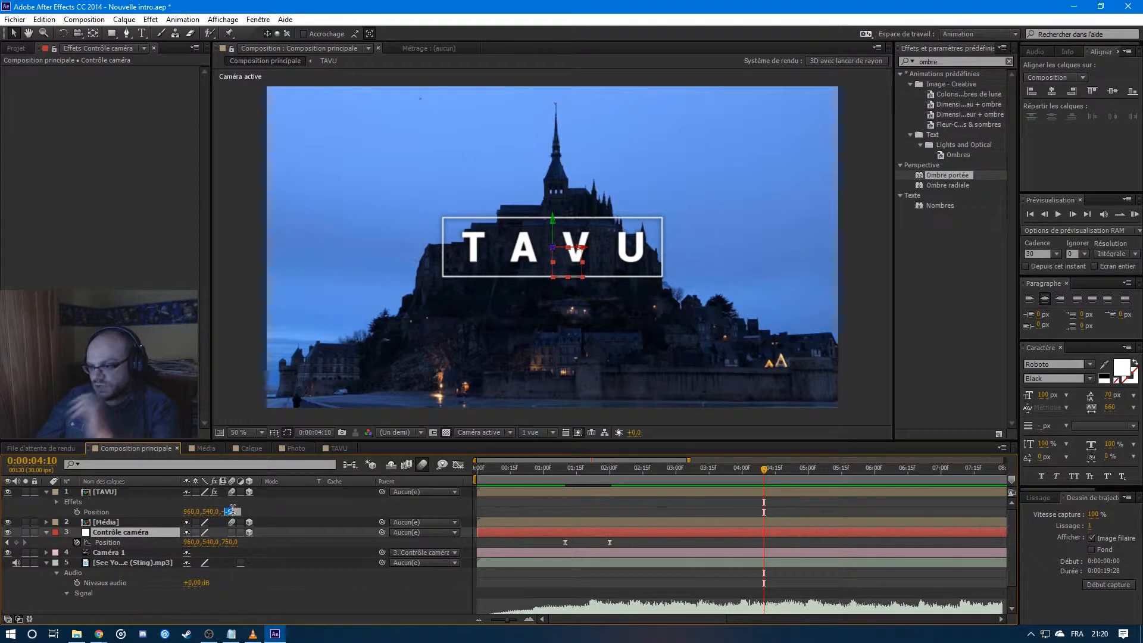
left_click(262, 514)
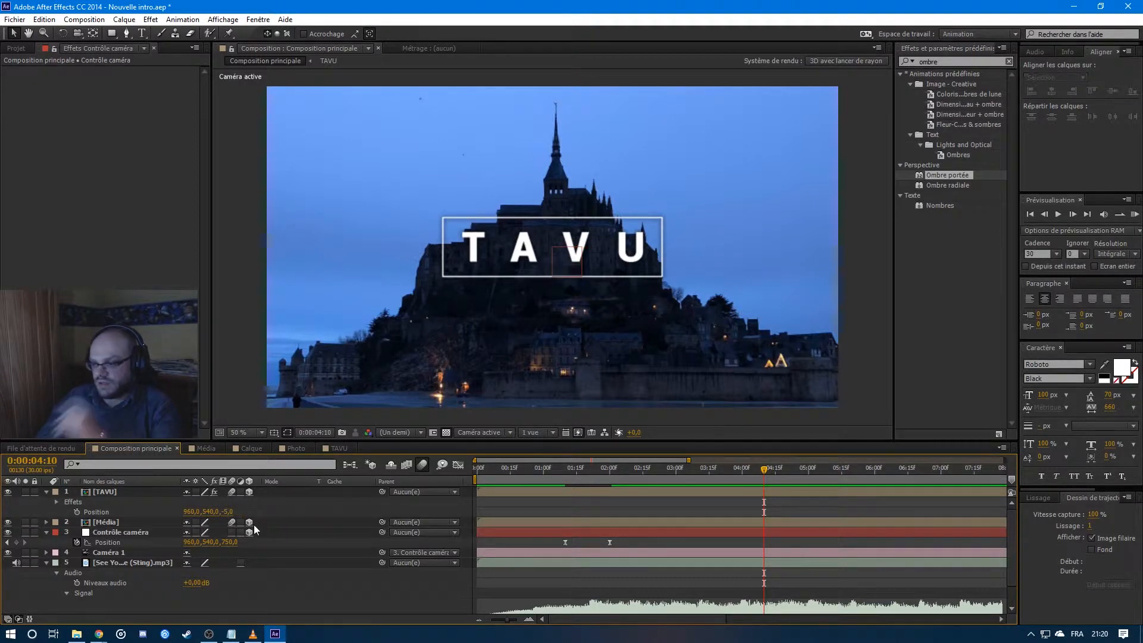
type("-10")
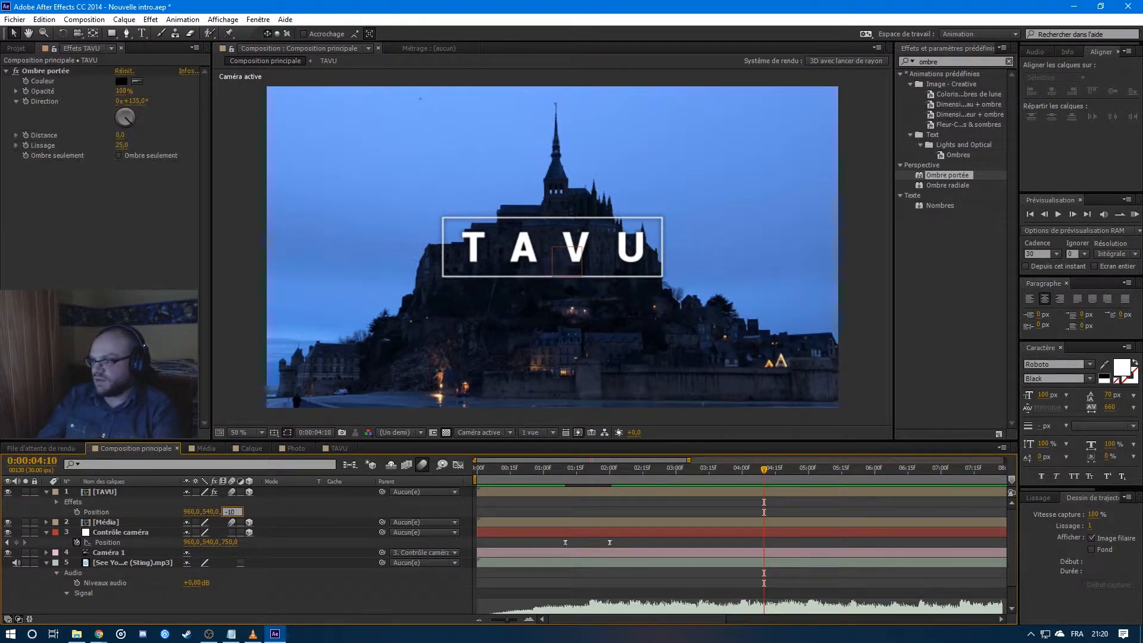
left_click(77, 512)
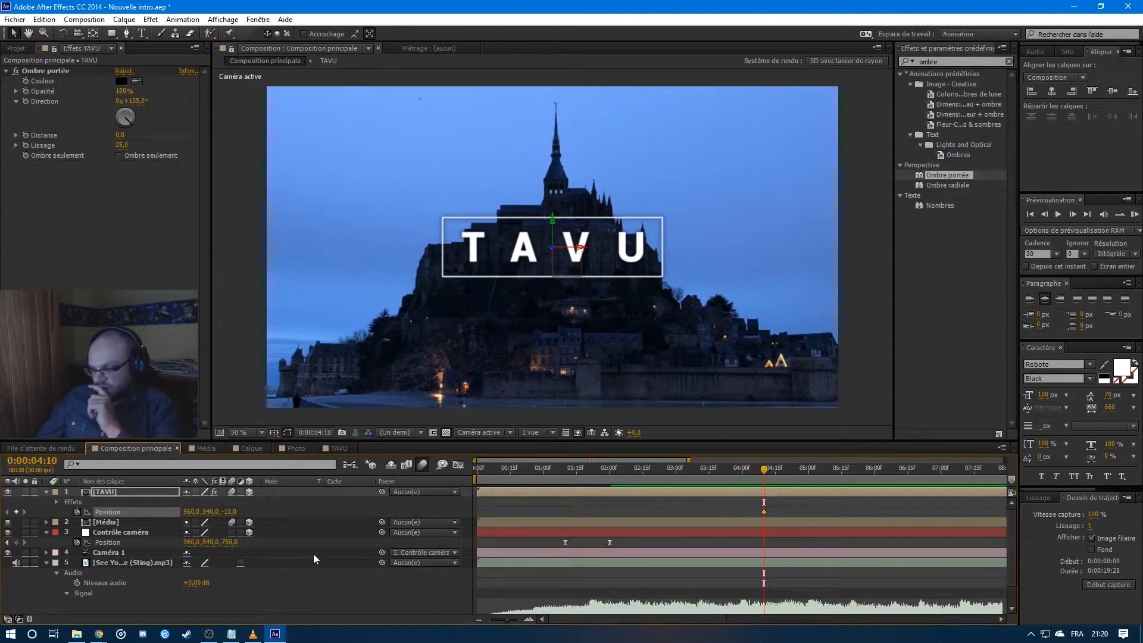
Keyframe the Z position of Contrôle caméra at 500 at 0:00:04:10 and at 750 at 0:00:03:20.
left_click_drag(230, 542, 768, 478)
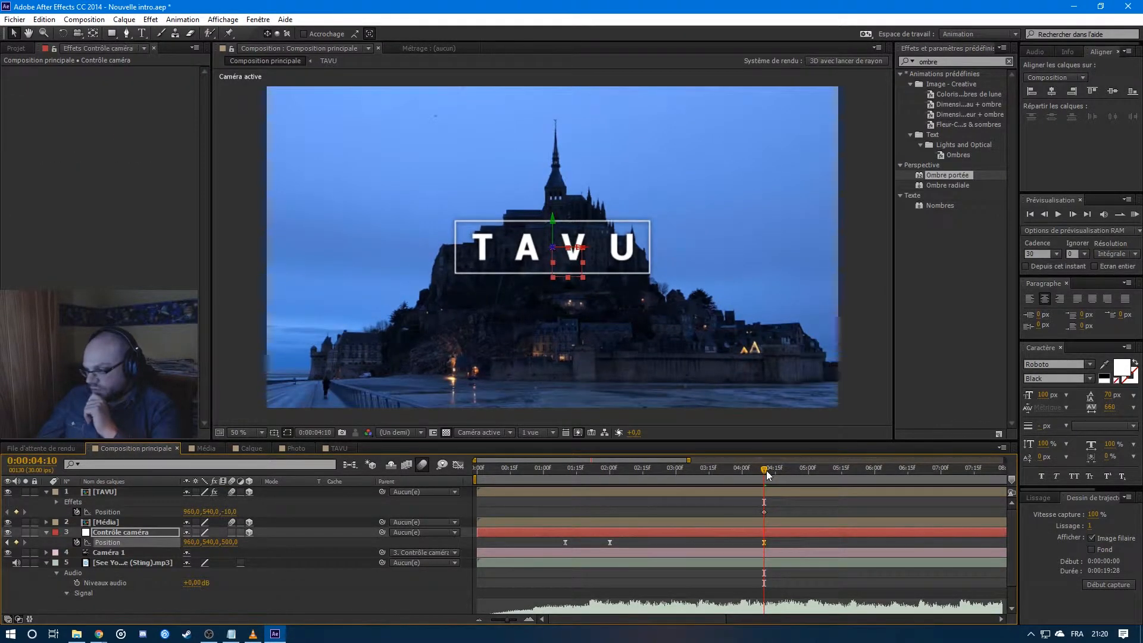
left_click(727, 470)
left_click_drag(726, 470, 719, 473)
left_click(237, 543)
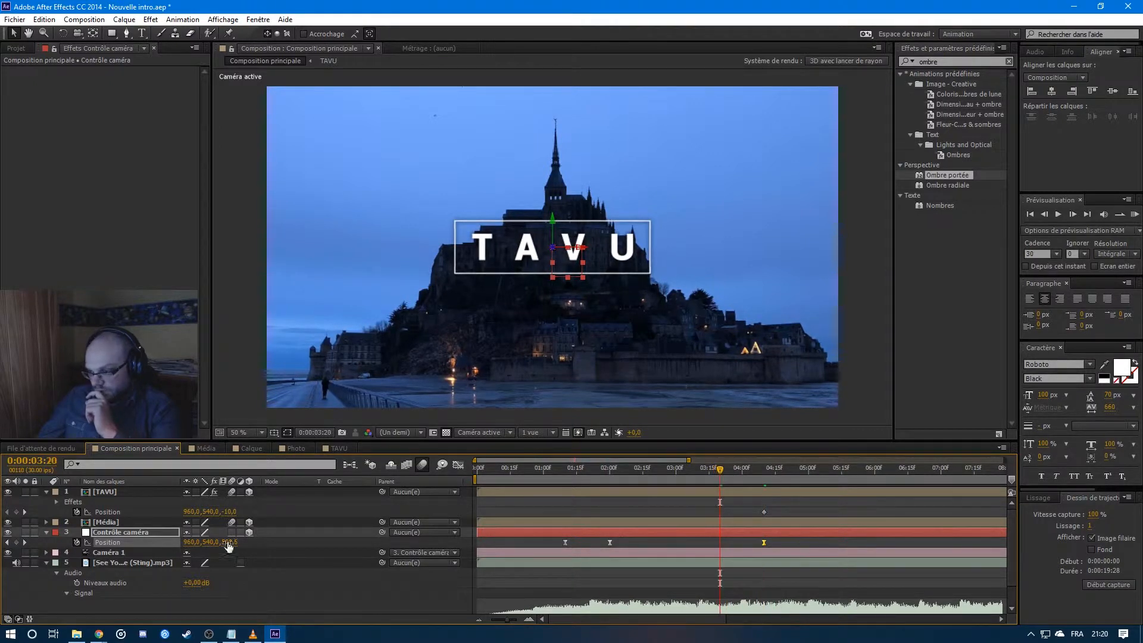
key("Return")
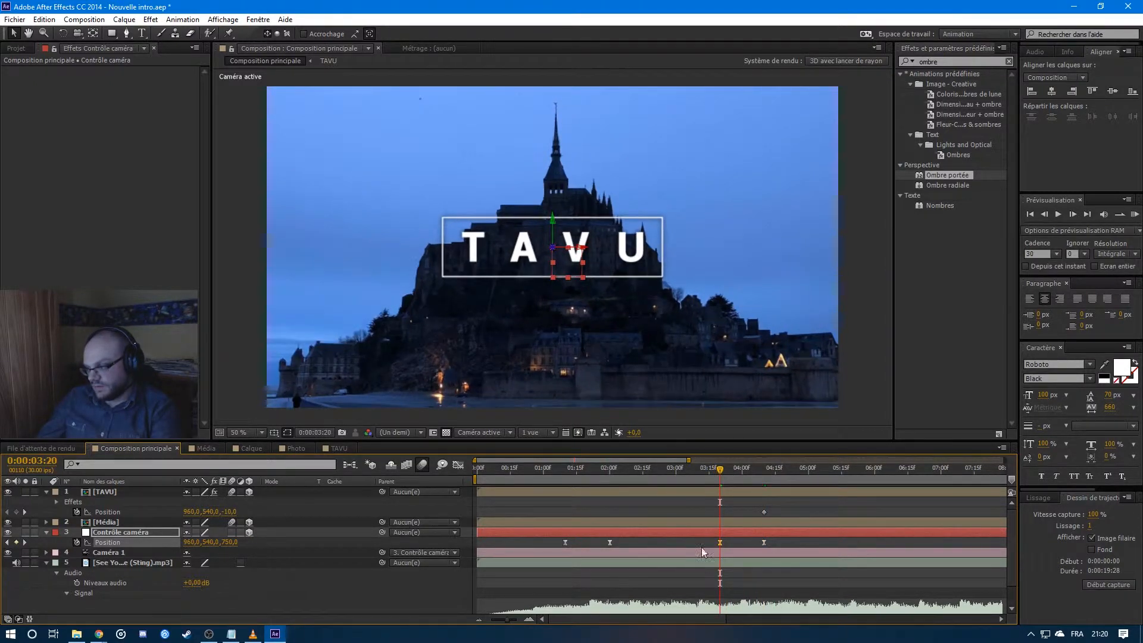
At 0:00:03:20, keyframe the TAVU Z position at -1860 and shape its speed curve with 100% incoming influence on the end keyframe.
left_click_drag(233, 512, 179, 516)
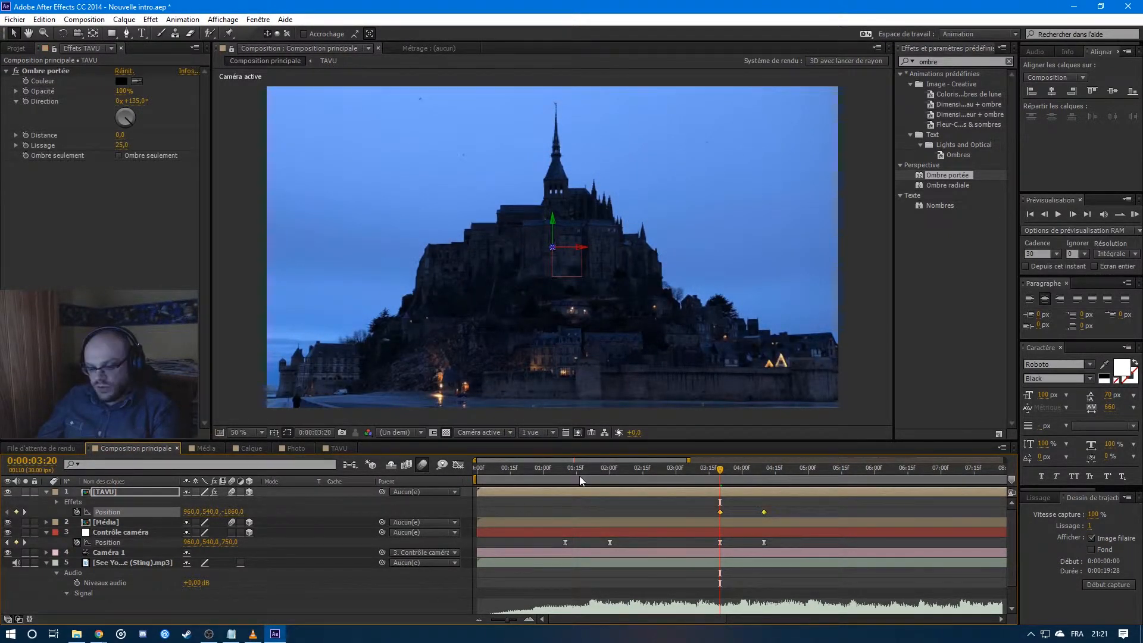
left_click(459, 465)
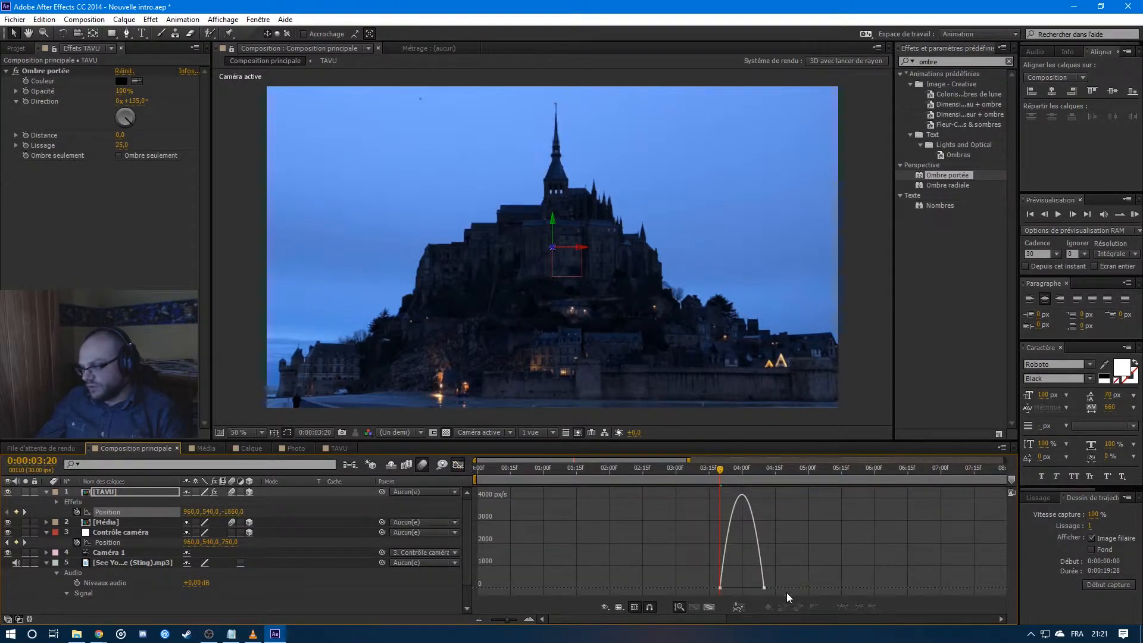
left_click(763, 588)
left_click_drag(756, 588, 694, 588)
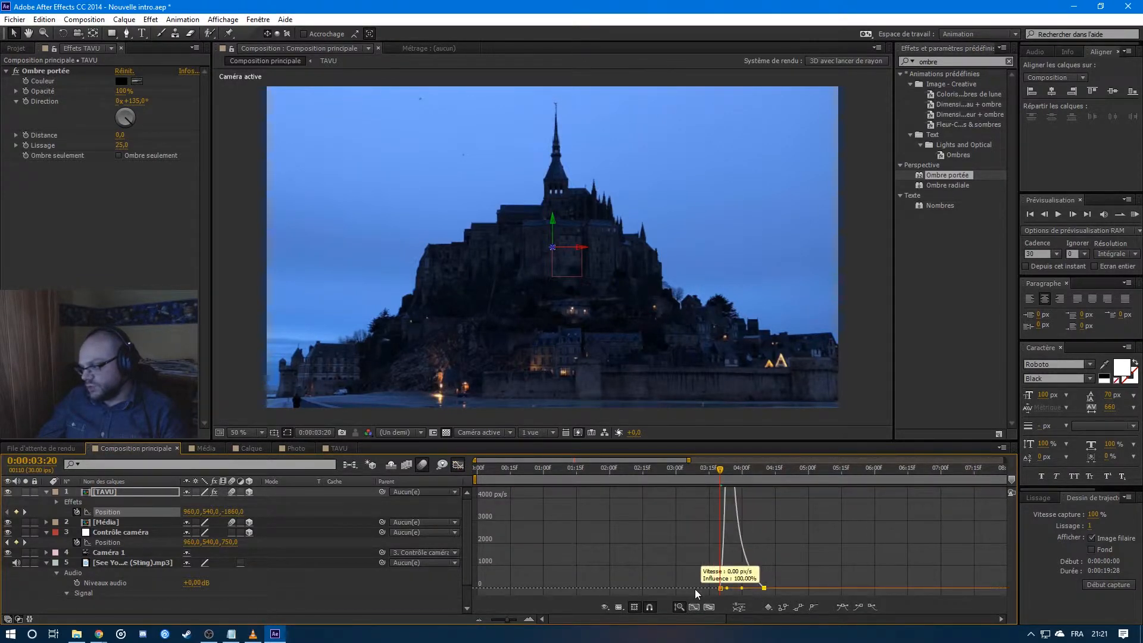
left_click(458, 465)
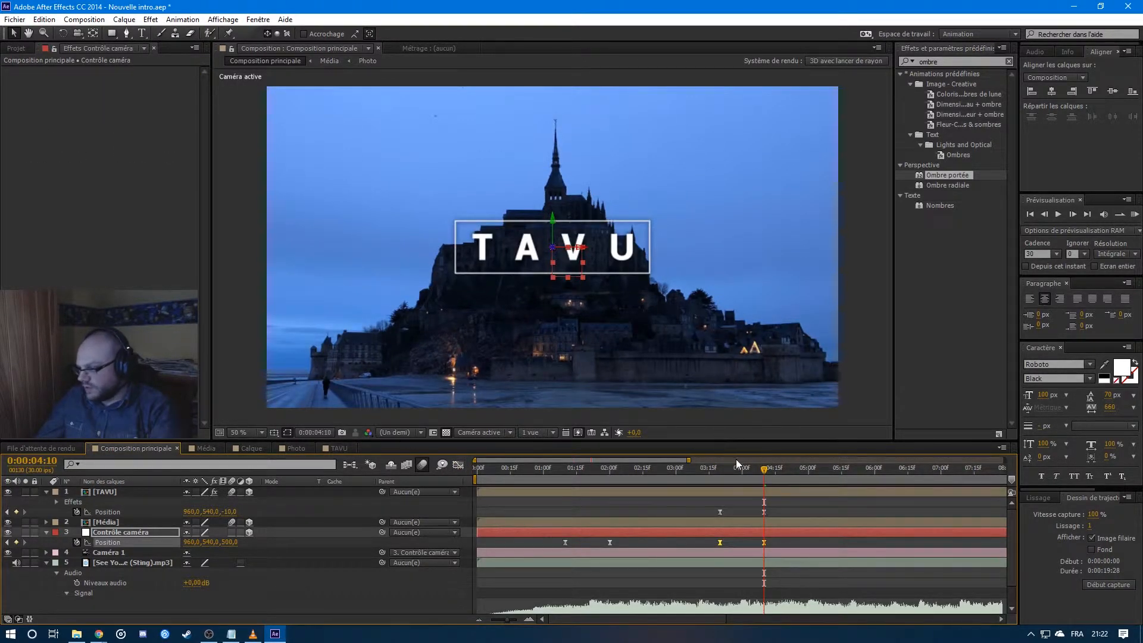
At 0:00:04:10 in the TAVU composition, expand the rectangle's Raccorder les tracés 1 and keyframe its Fin value at 100%.
left_click_drag(723, 469, 764, 468)
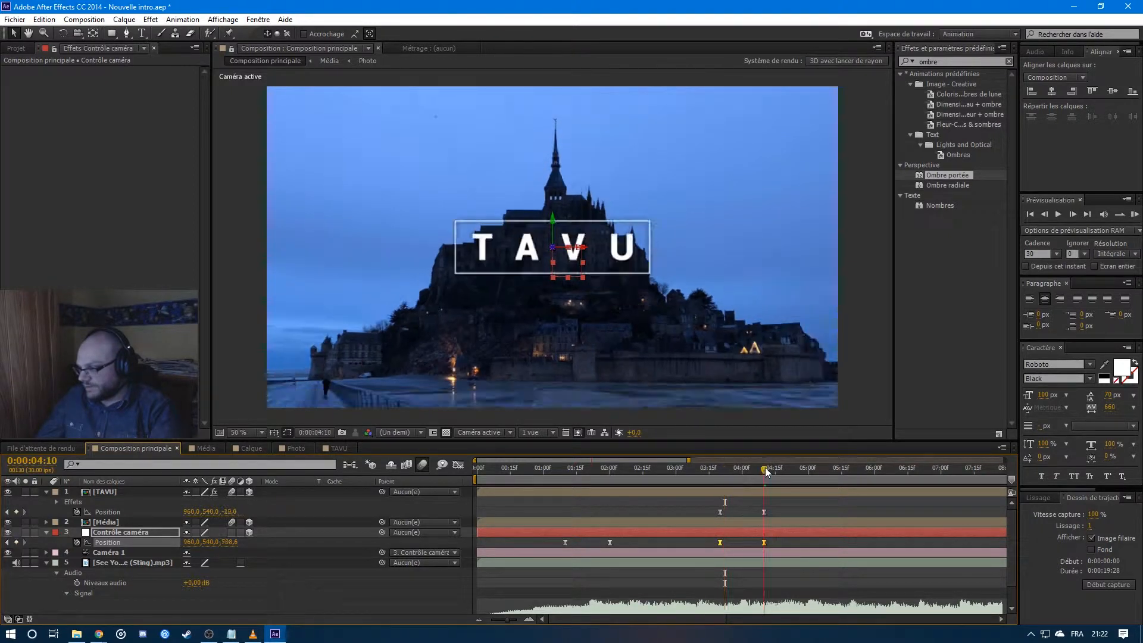
double_click(783, 491)
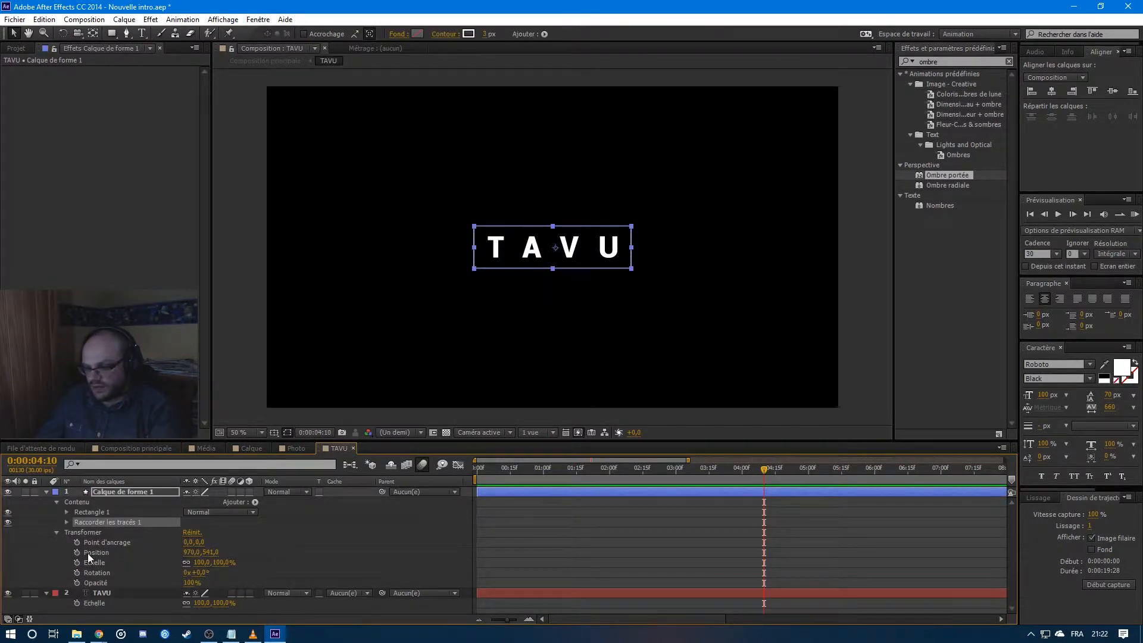
left_click(59, 530)
left_click(57, 532)
left_click(67, 522)
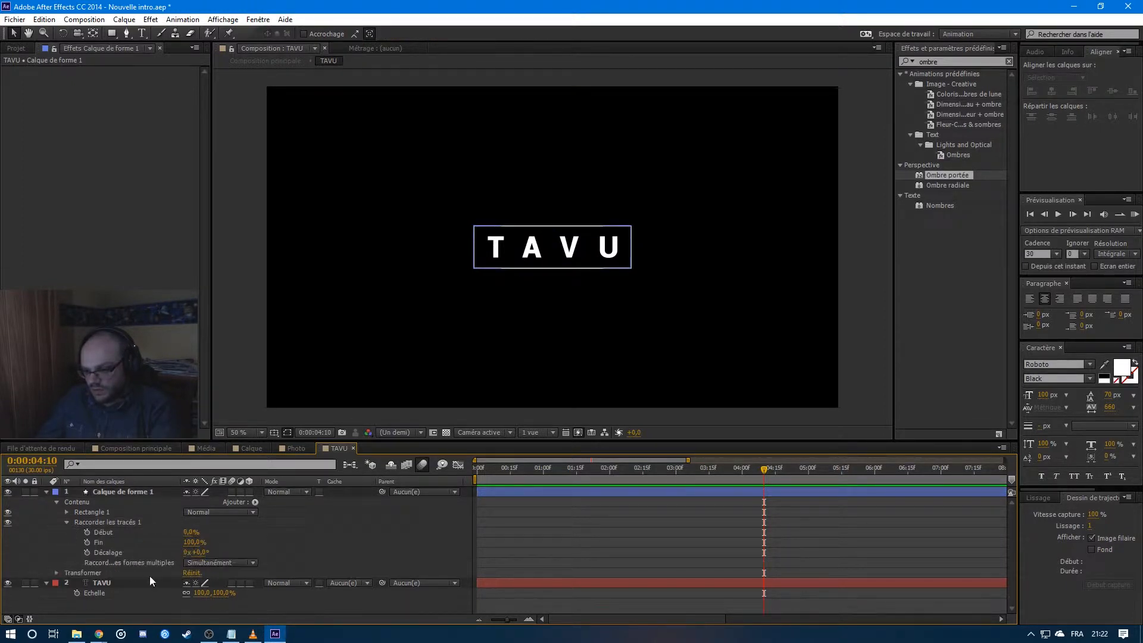
left_click(87, 542)
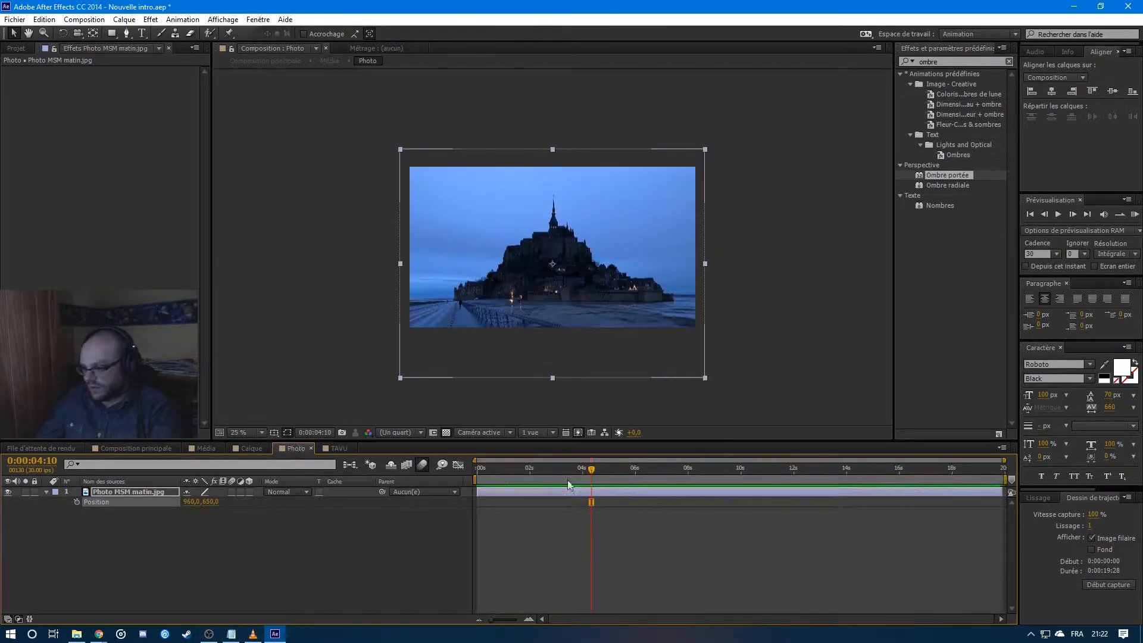
Keyframe the trim's Fin value at 0% at 0:00:03:20 and shape its speed curve to peak early and slow into the end.
left_click_drag(503, 469, 723, 467)
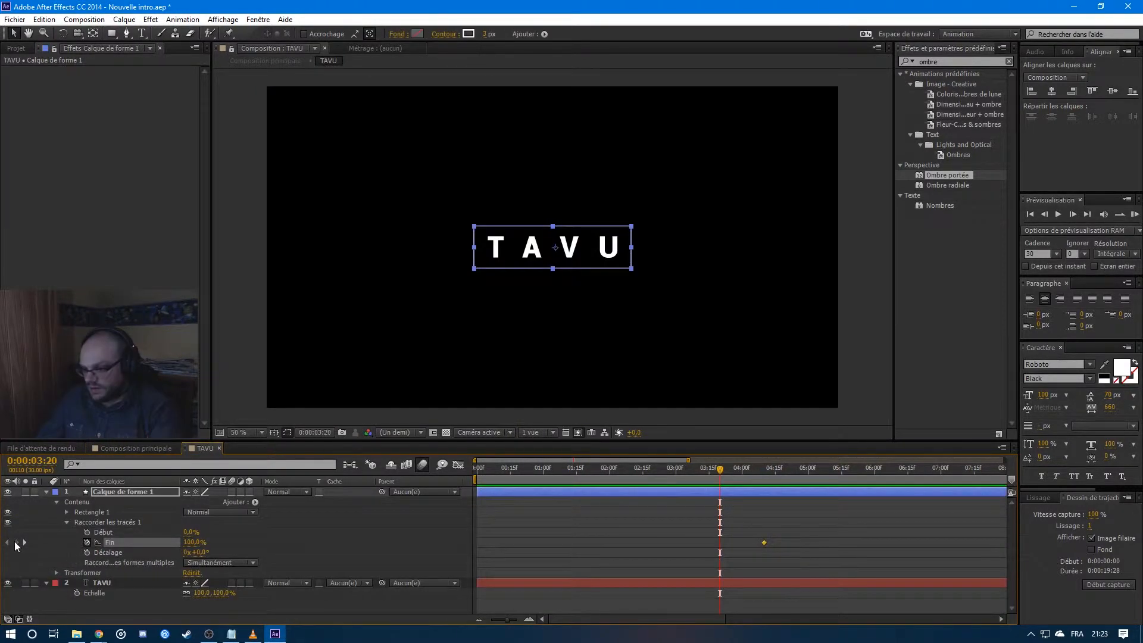
left_click(16, 542)
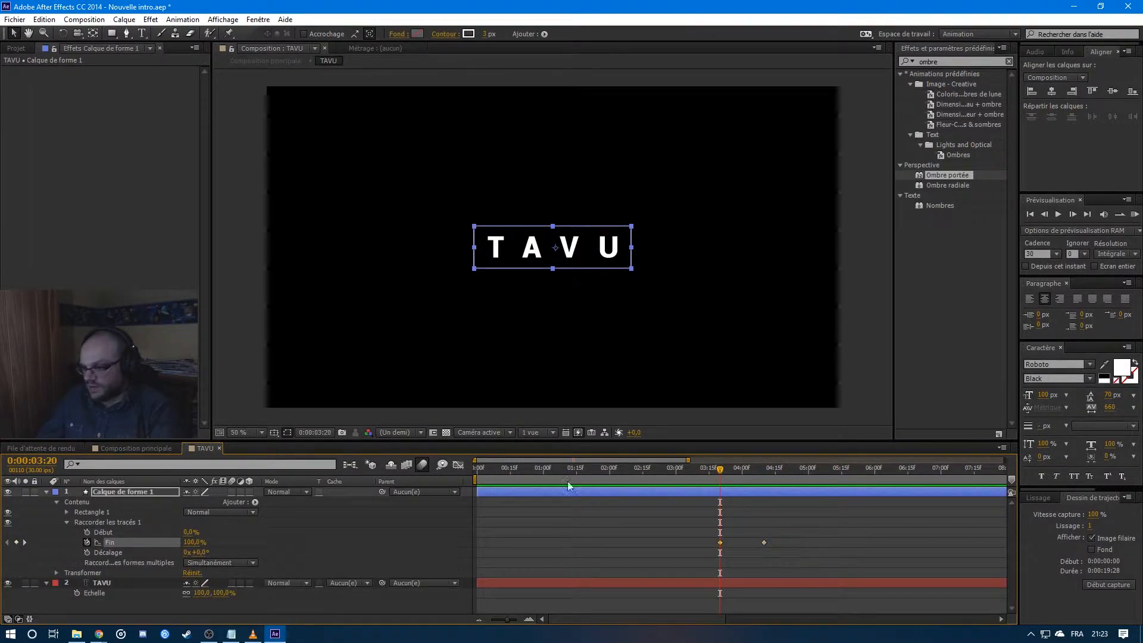
left_click(837, 532)
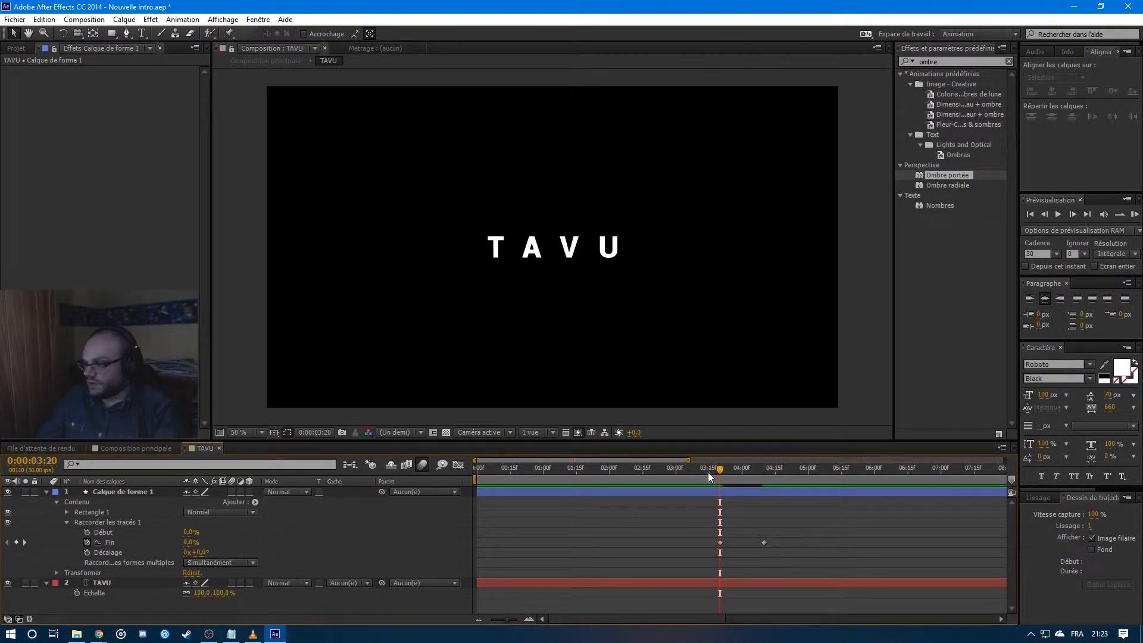
left_click(724, 470)
key("shift+F3")
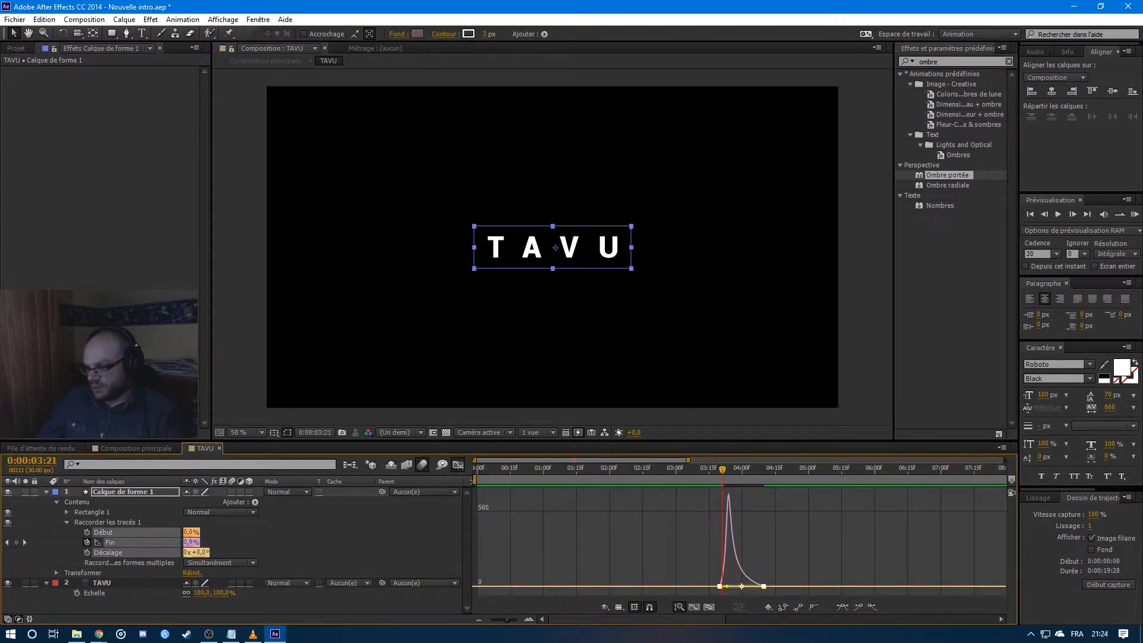
key("shift+comma")
In Composition principale, start the work area just after 0:00:02:00 and RAM preview the title animation.
left_click_drag(476, 479, 621, 479)
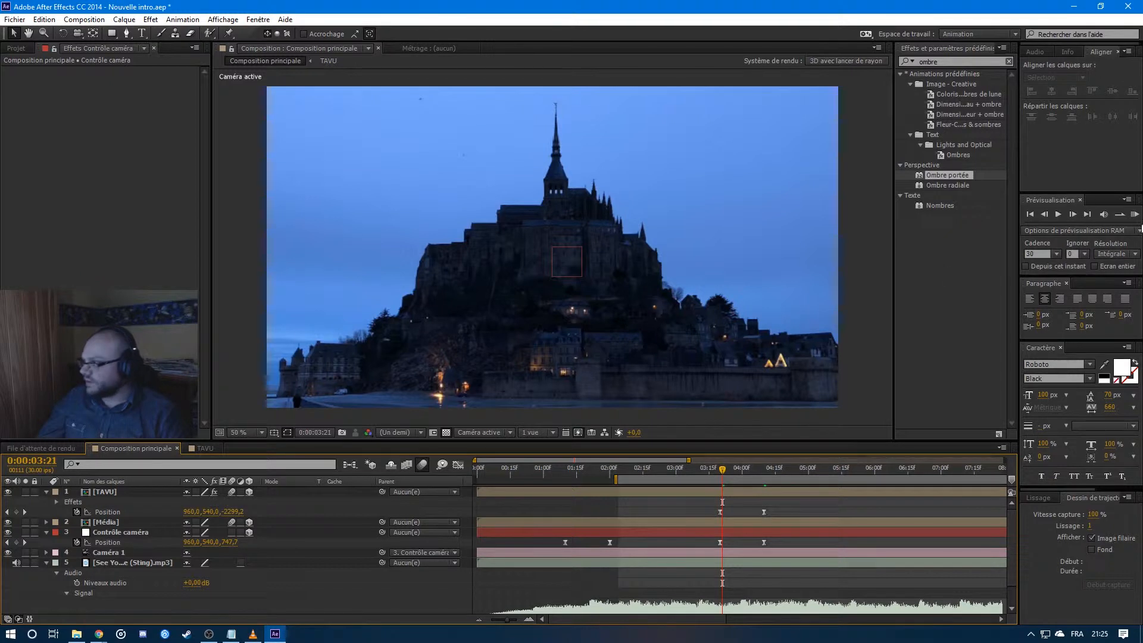
key("Page_Up")
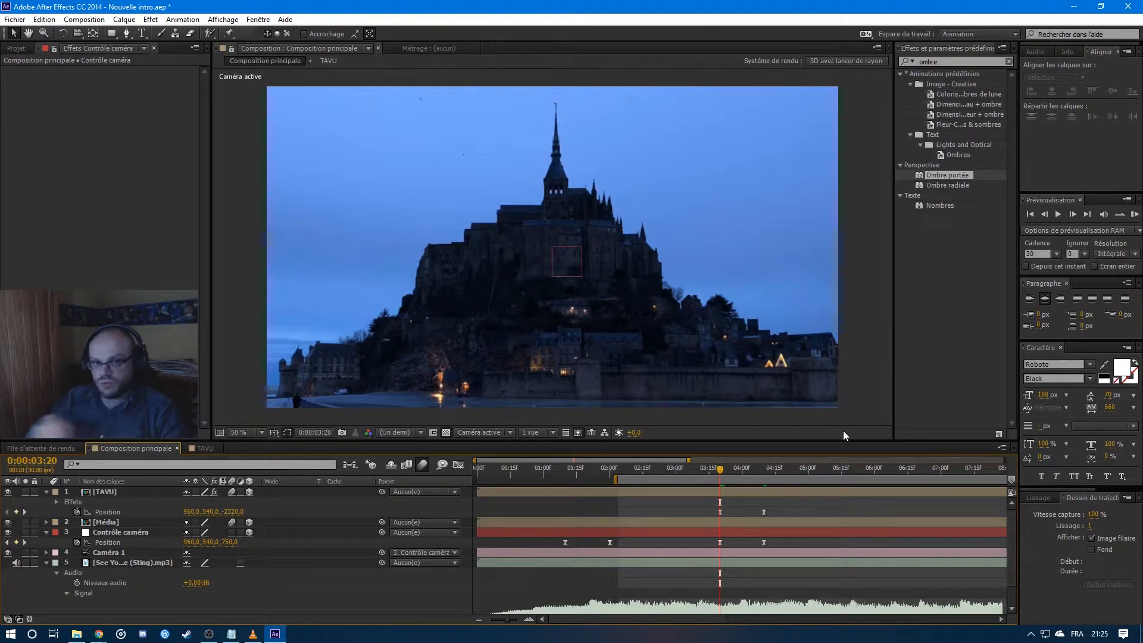
key("KP_0")
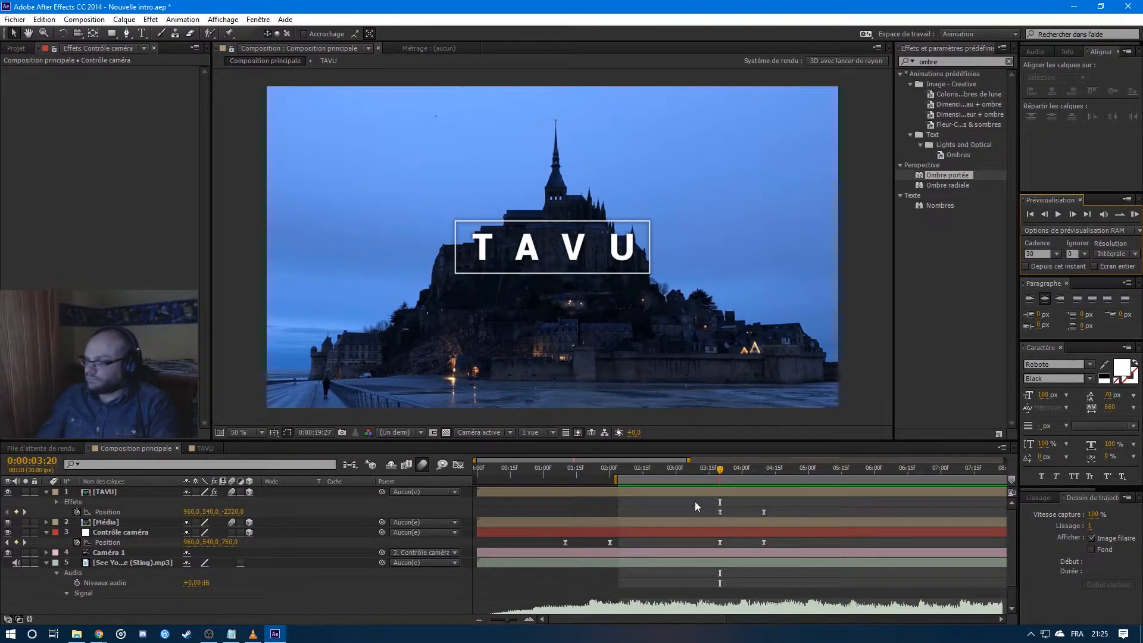
Start the work area at 0:00:03:20, RAM preview the title reveal, and move the current time to 0:00:04:16.
key("space")
key("b")
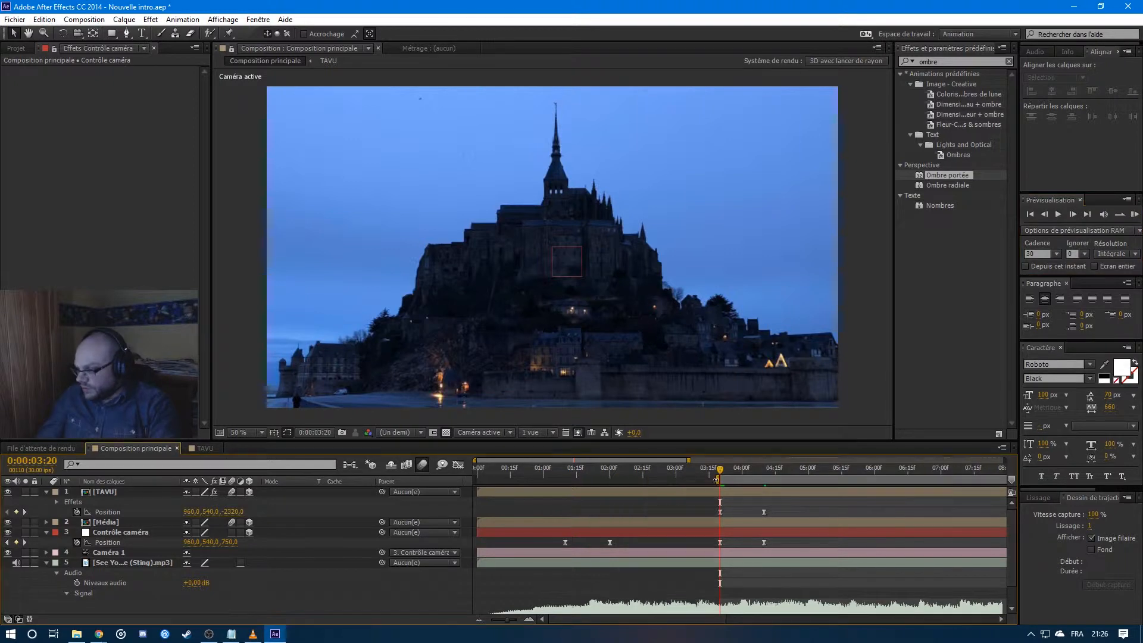
left_click(1134, 214)
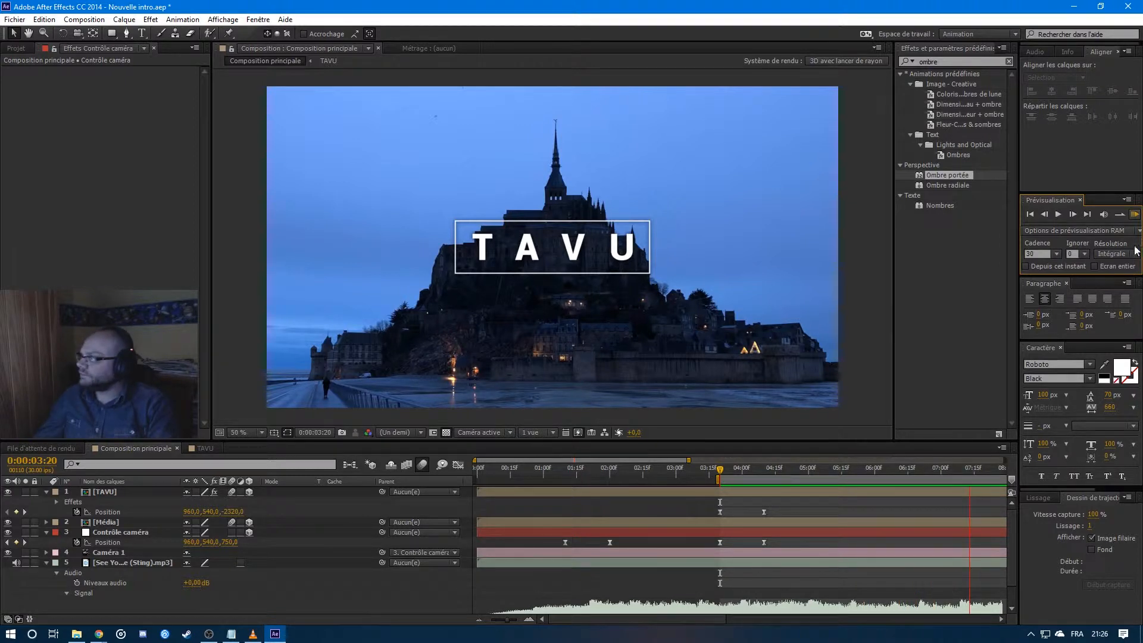
left_click(777, 471)
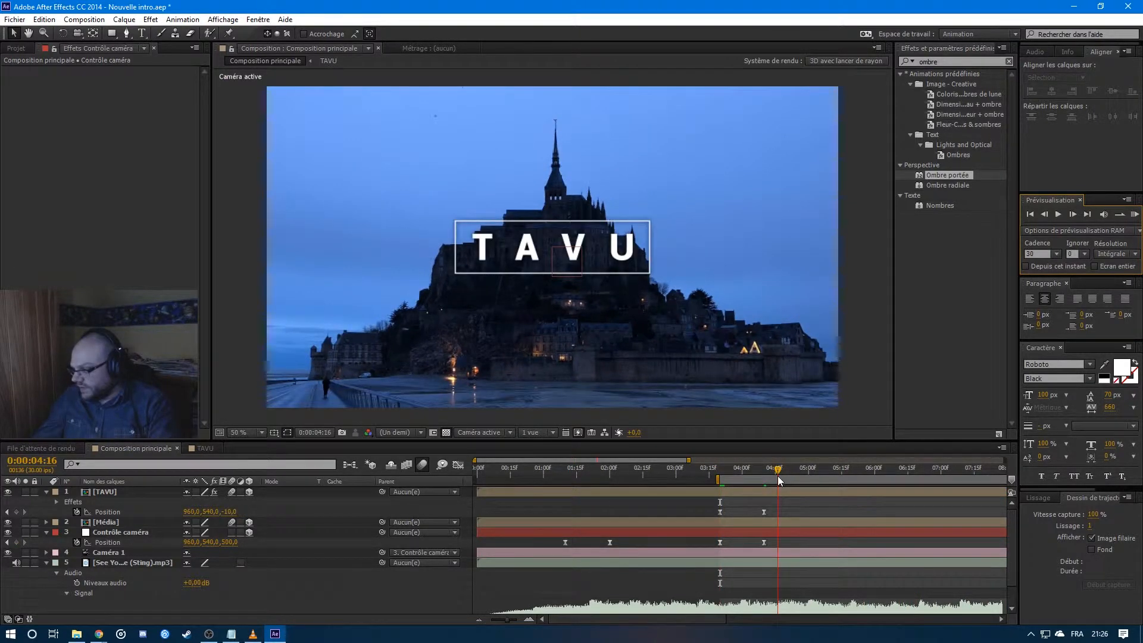
Move the final Position keyframes of the TAVU and Contrôle caméra layers to 0:00:04:15 and RAM preview the new timing.
left_click_drag(759, 509, 770, 544)
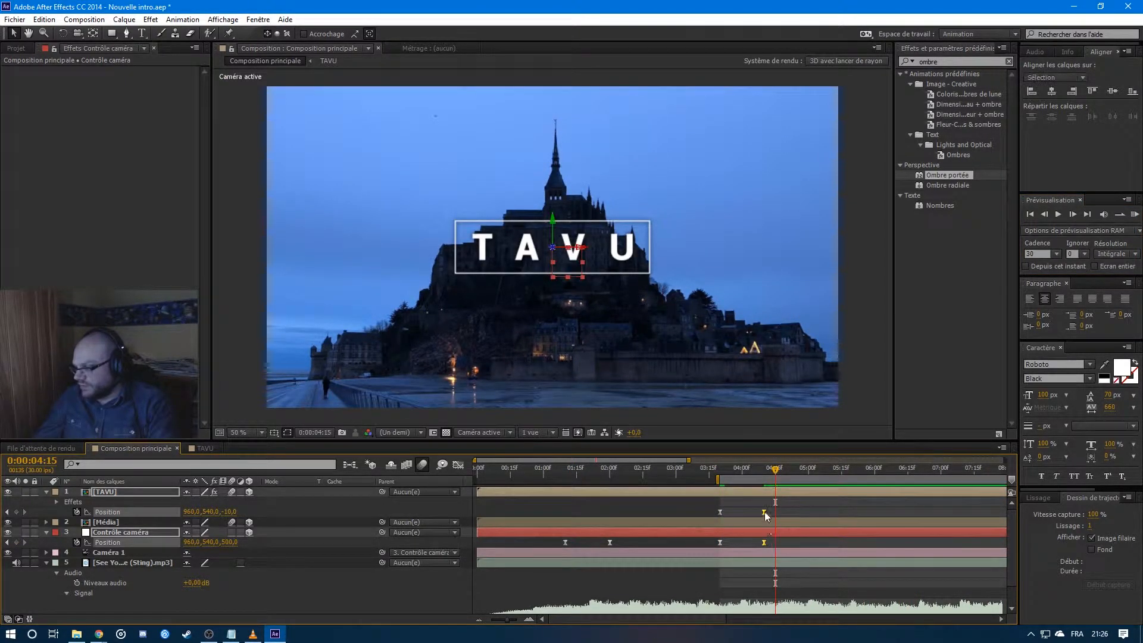
key("KP_0")
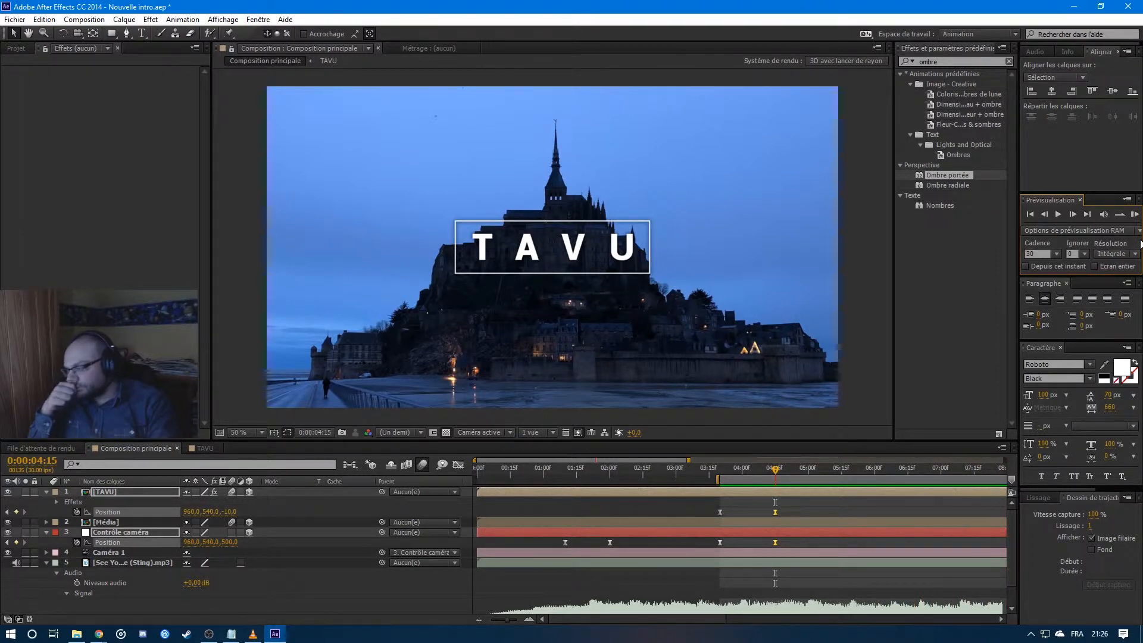
key("space")
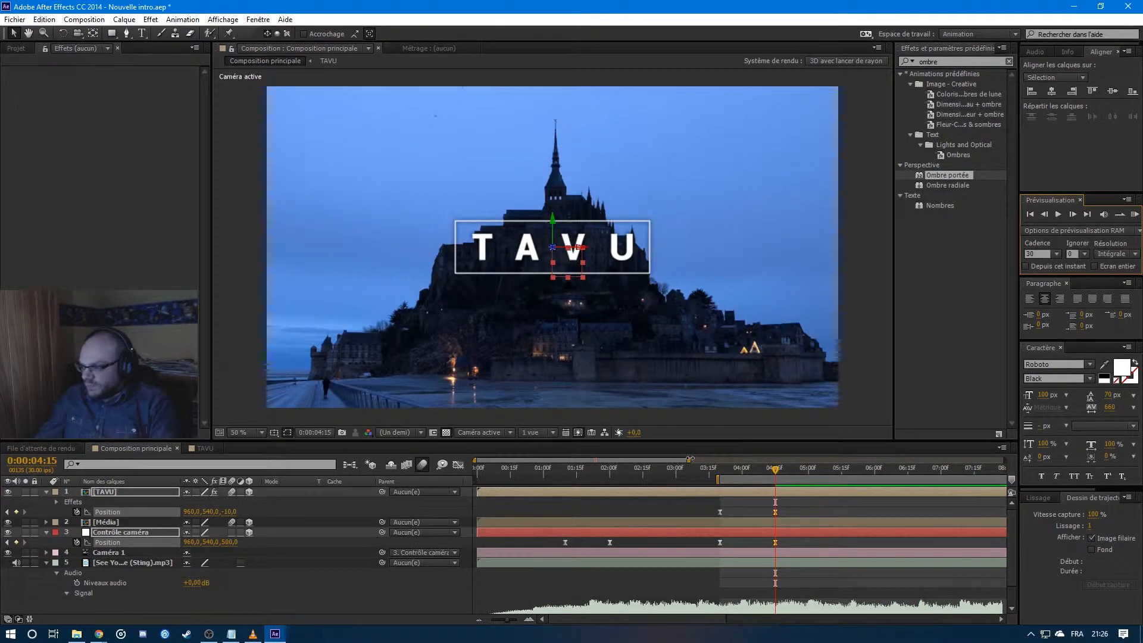
Switch to VLC to review the title section of the reference video Intro et outro.mp4, and return to the After Effects timeline.
left_click_drag(689, 458, 676, 458)
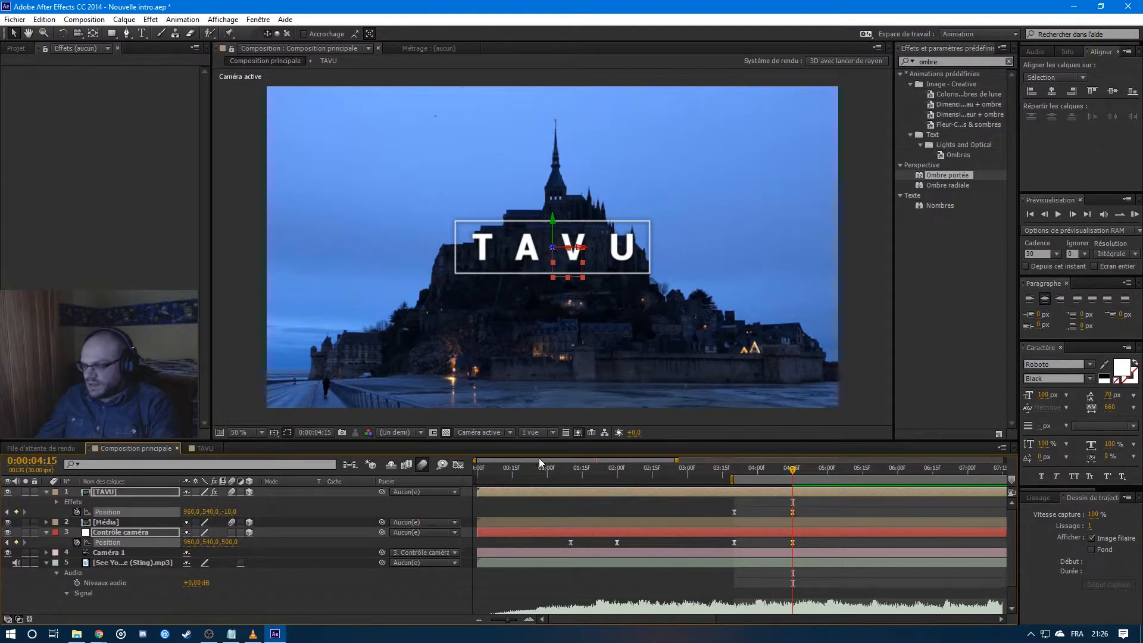
left_click(253, 633)
left_click_drag(130, 600, 134, 575)
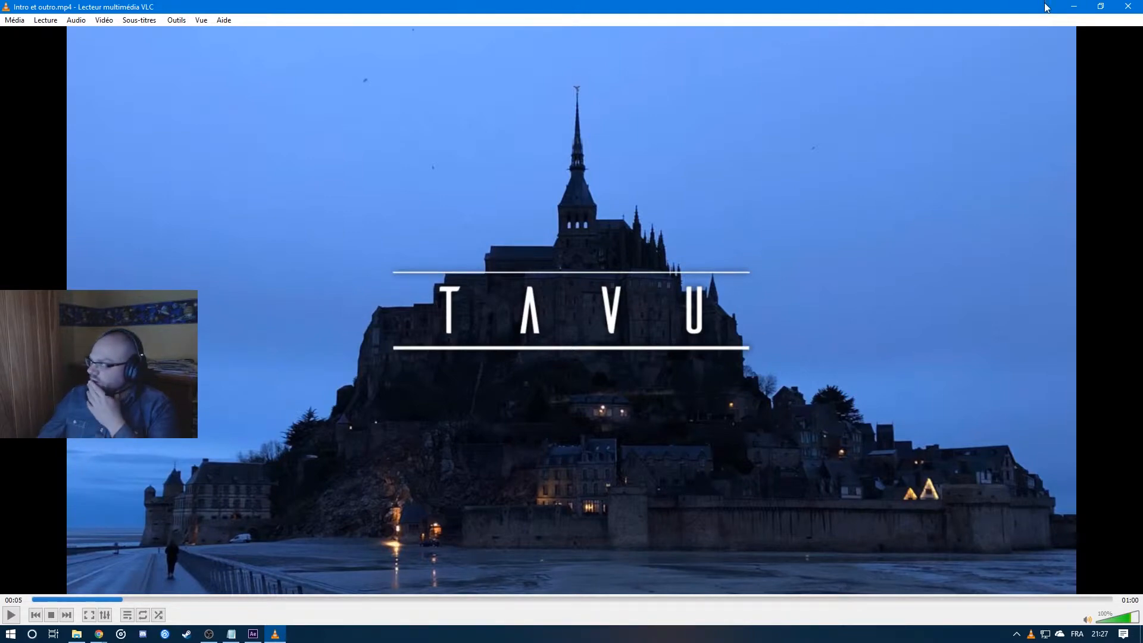
left_click(1074, 7)
key("alt+Tab")
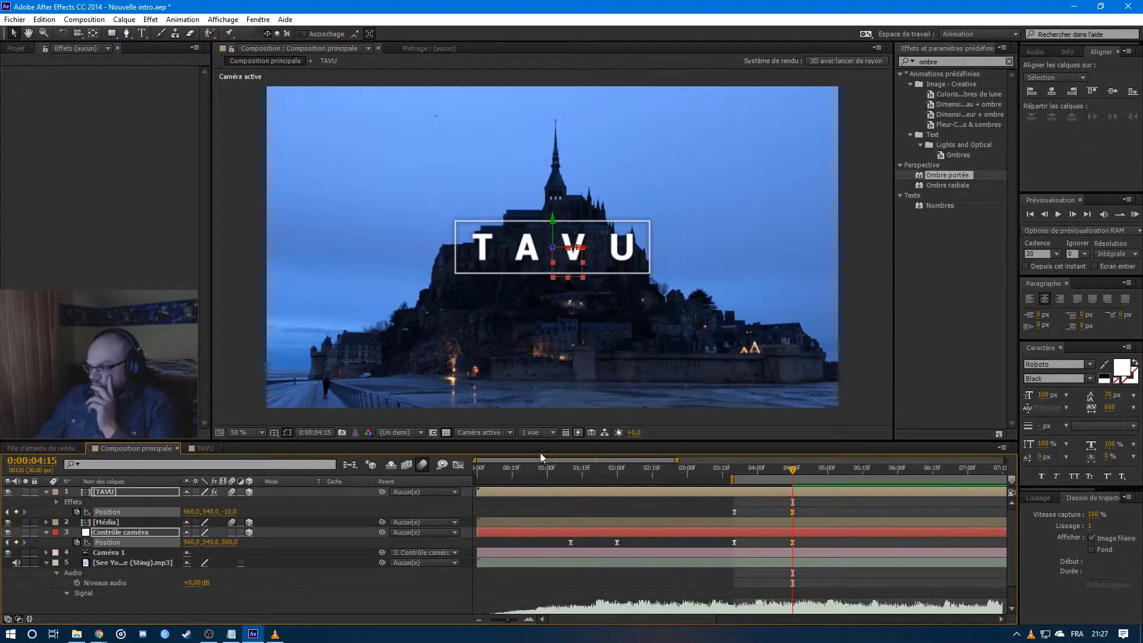
left_click_drag(545, 461, 662, 467)
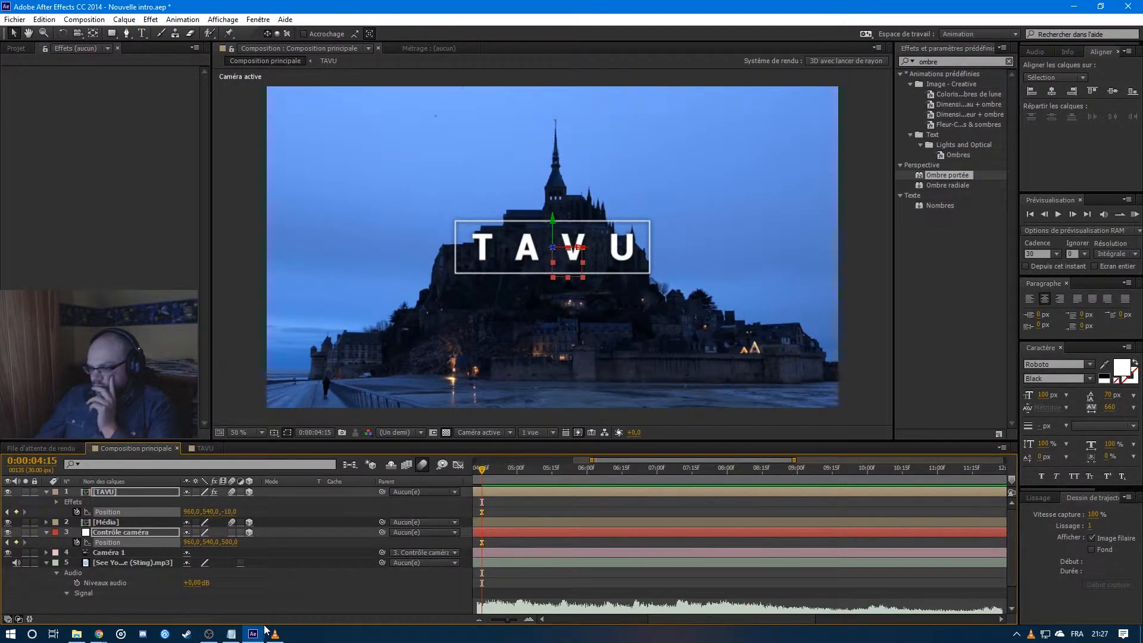
Scale TAVU - icône.png to 12% in the Logo composition and add Logo as the uppermost layer of Composition principale.
left_click(139, 483)
left_click(111, 491)
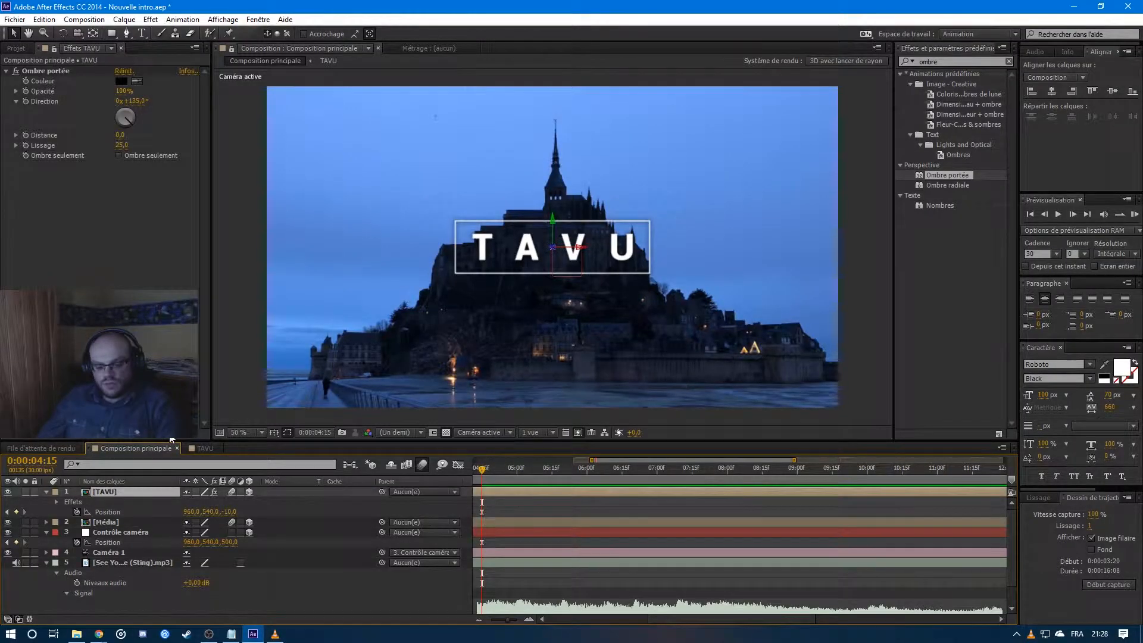
double_click(24, 201)
left_click(6, 175)
left_click(153, 491)
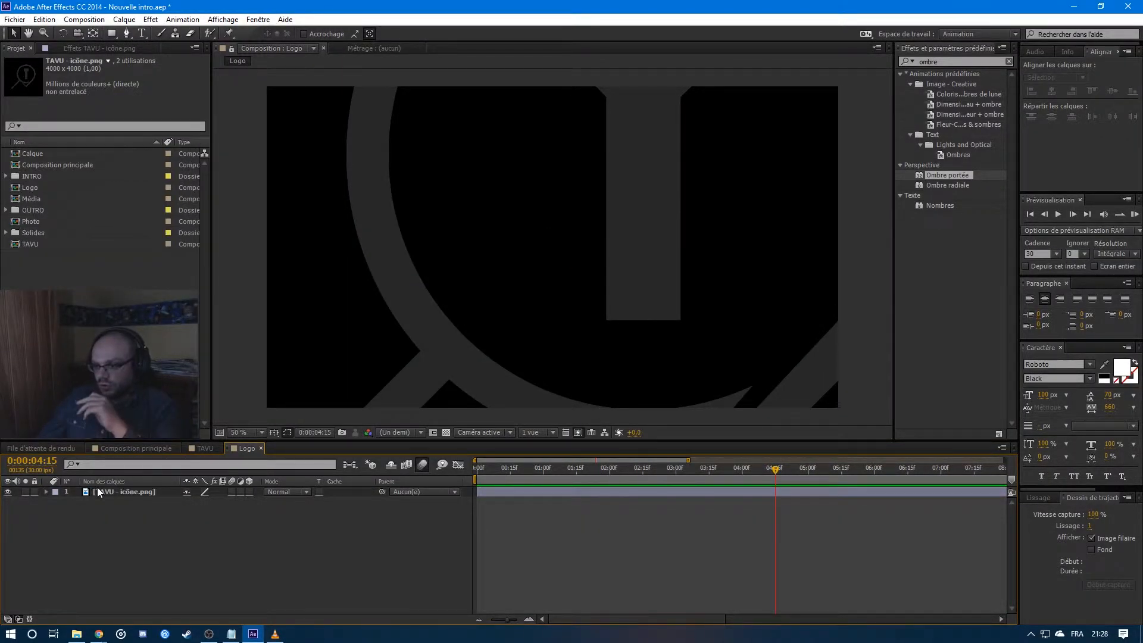
key("s")
left_click(113, 453)
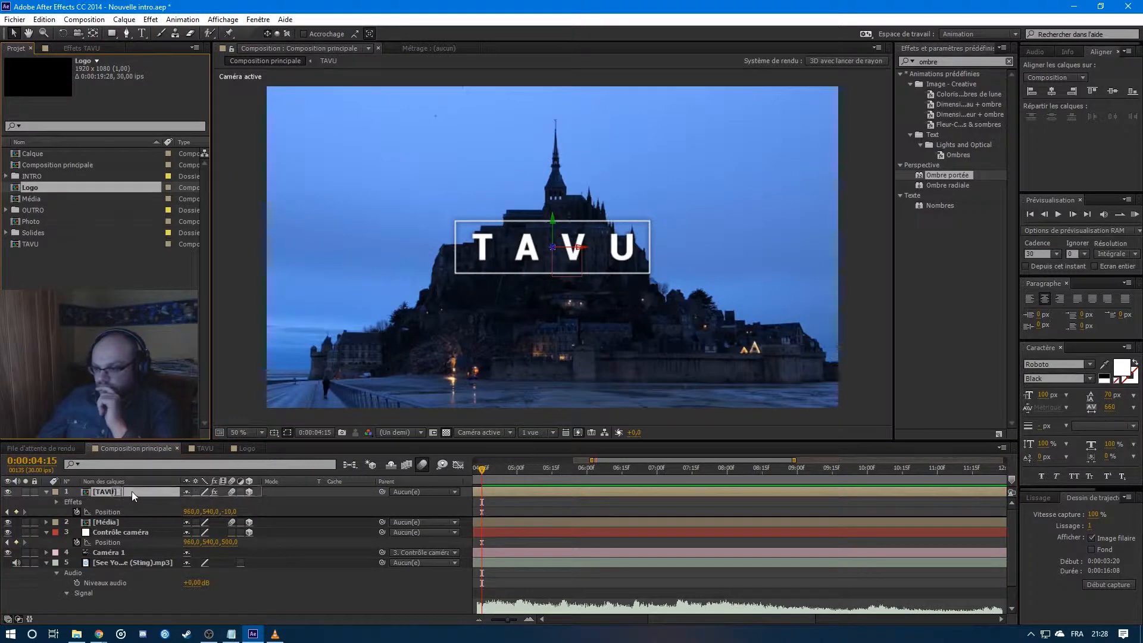
left_click(244, 448)
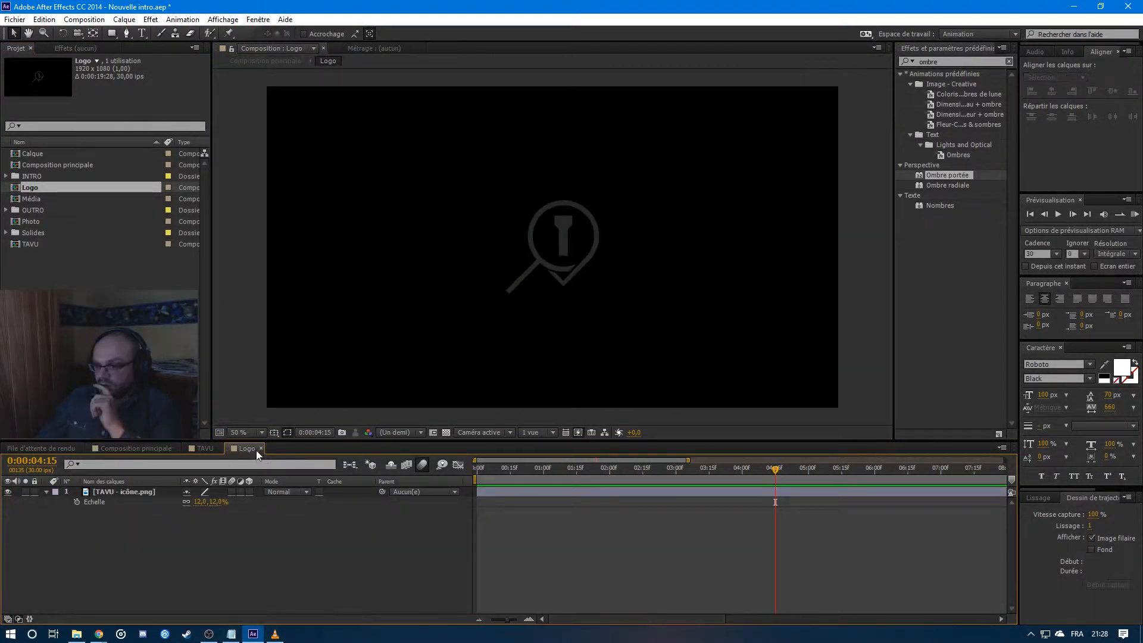
Apply the Remplir effect to TAVU - icône.png in the Logo composition and set its colour to white, FFFFFF.
left_click(958, 61)
type("remplir")
left_click_drag(936, 83, 102, 492)
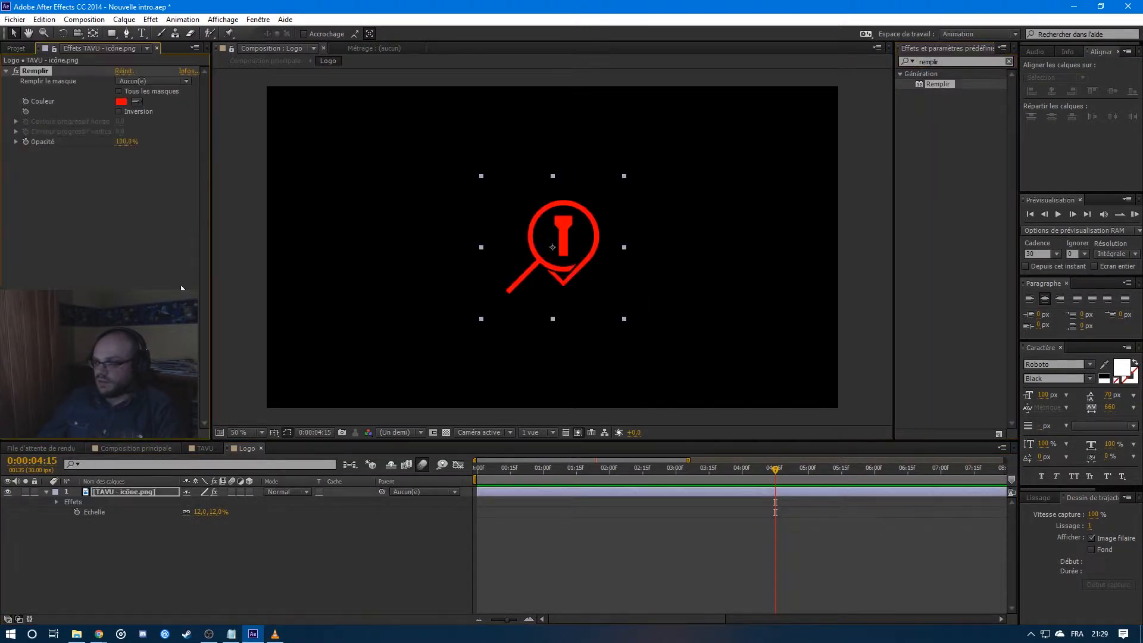
left_click(121, 102)
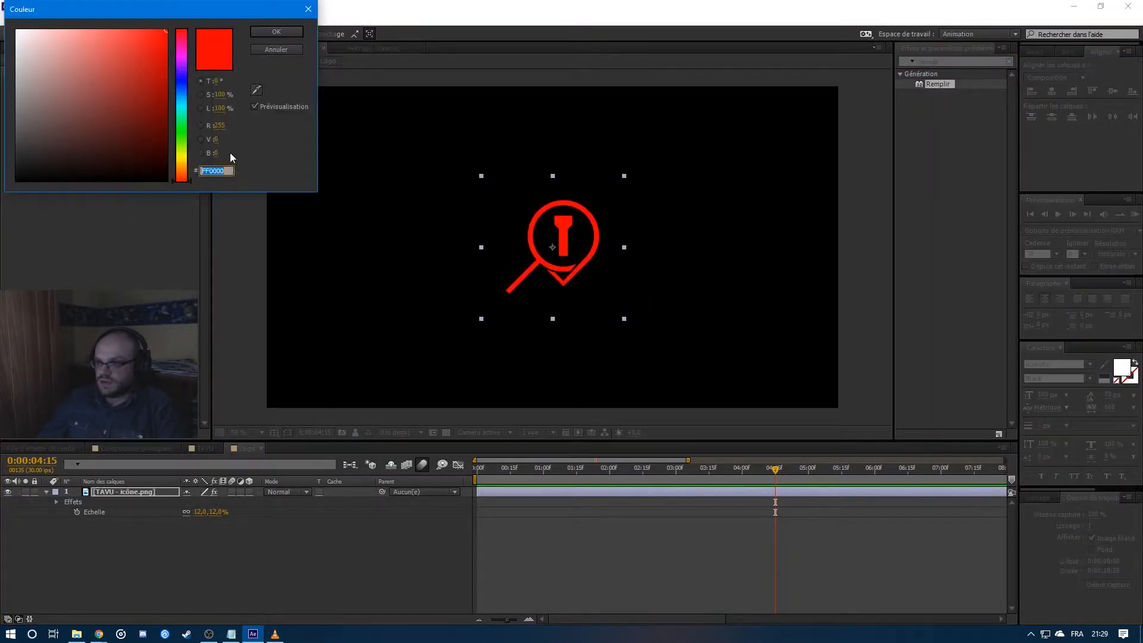
type("ffffff")
key("Return")
In Composition principale, make the Logo layer 3D with motion blur and copy TAVU's Ombre portée effect onto it.
left_click(135, 448)
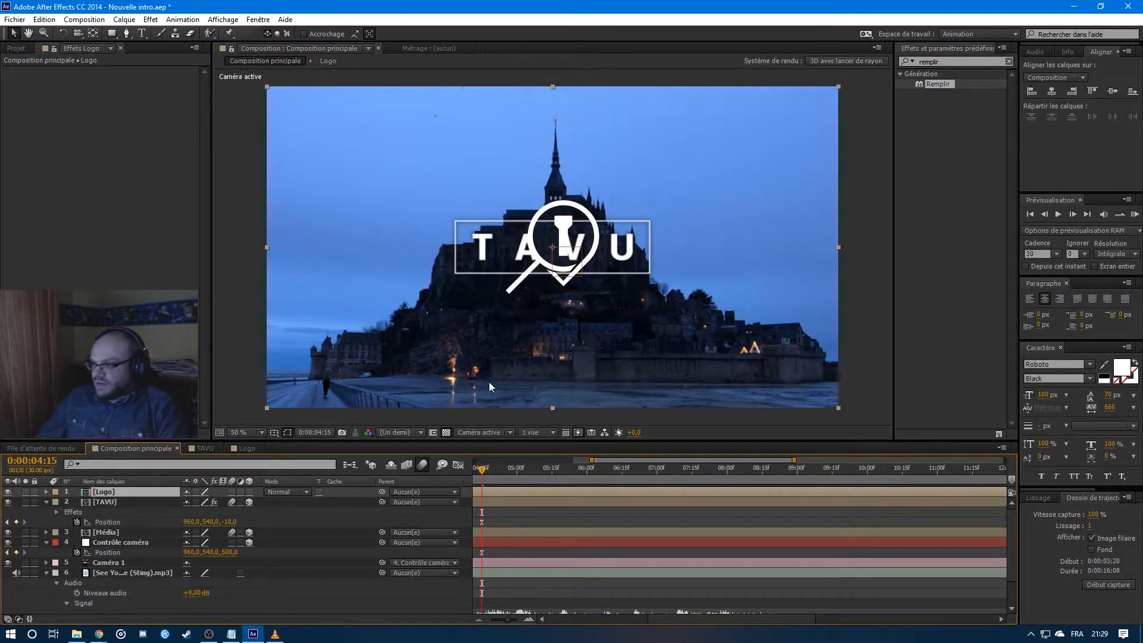
left_click(249, 491)
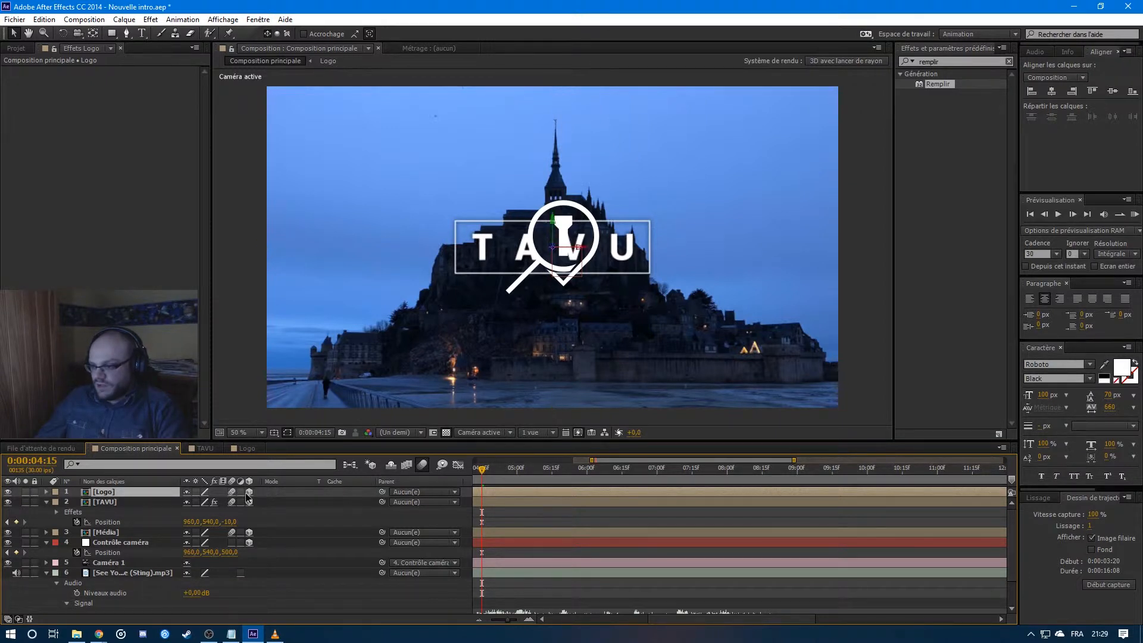
left_click(410, 313)
left_click(62, 73)
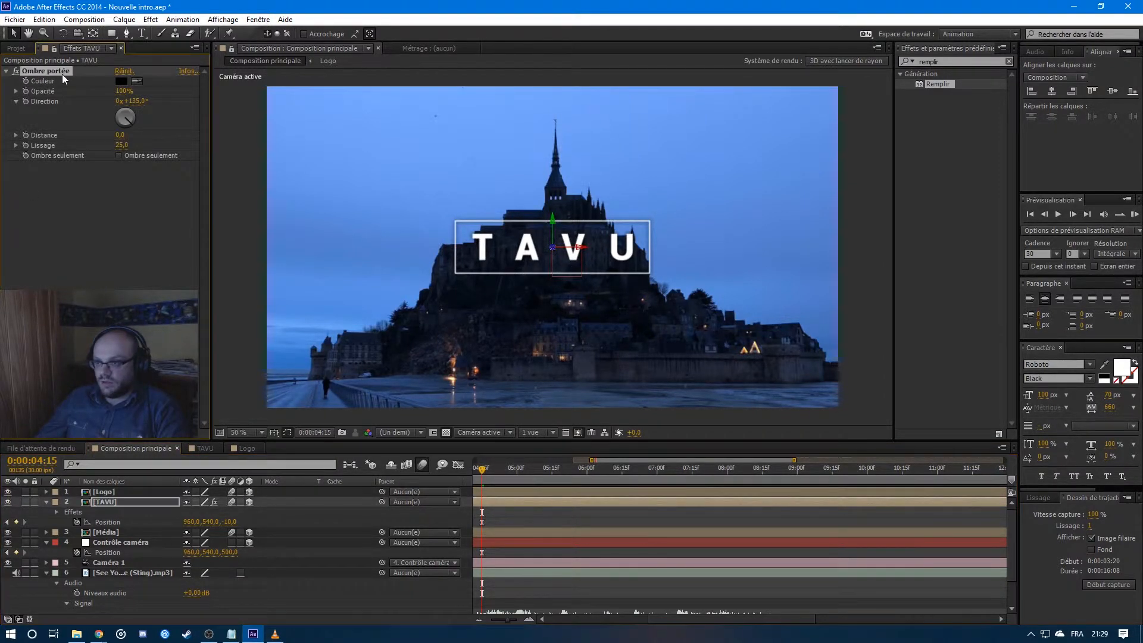
left_click(137, 492)
key("ctrl+v")
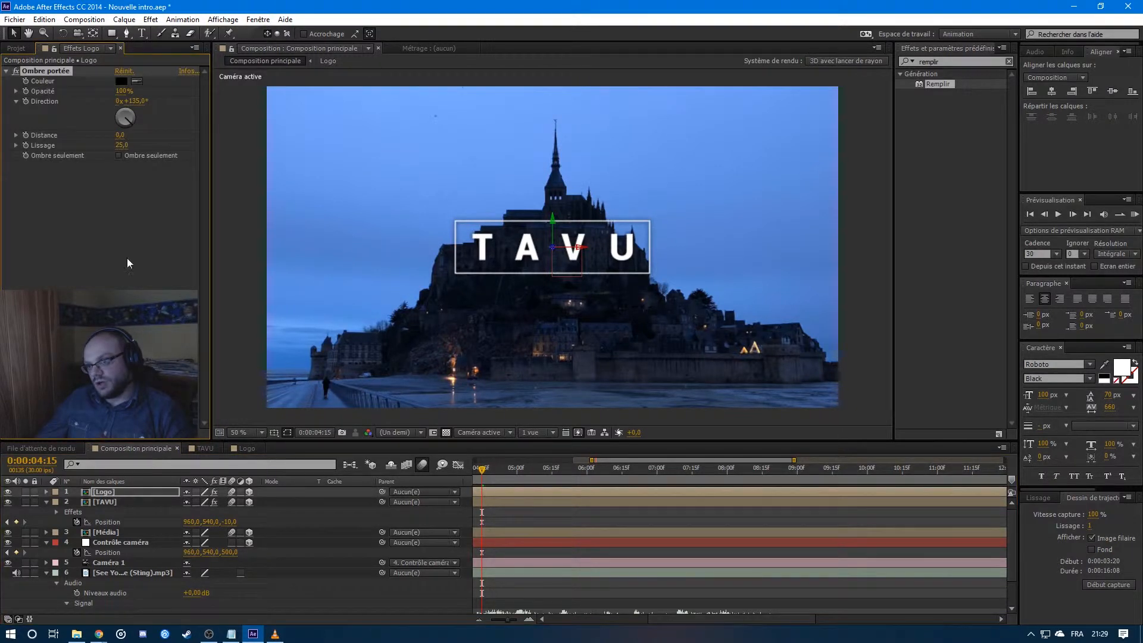
Reveal Contrôle caméra's Position keyframes and move the current time to 0:00:07:25.
left_click_drag(651, 459, 644, 460)
left_click(777, 471)
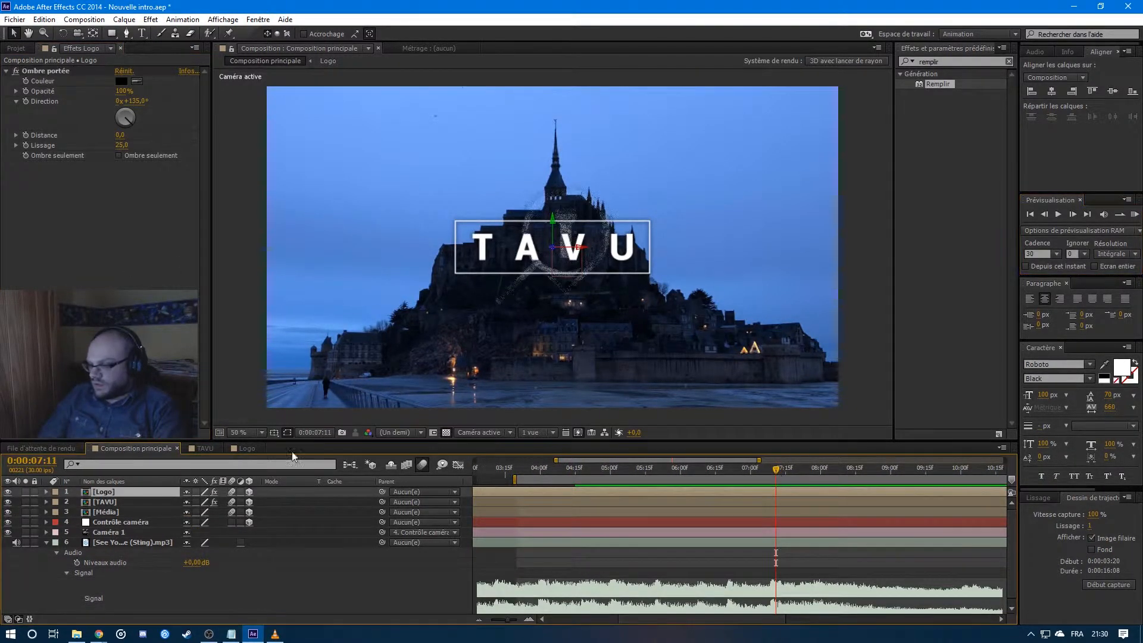
left_click(137, 522)
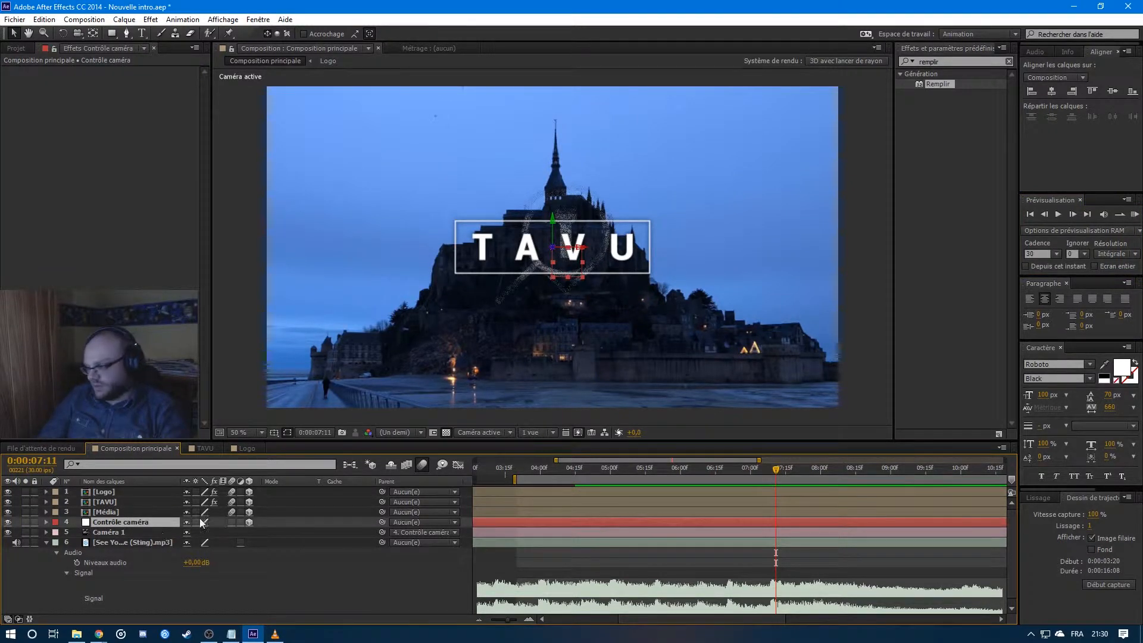
key("p")
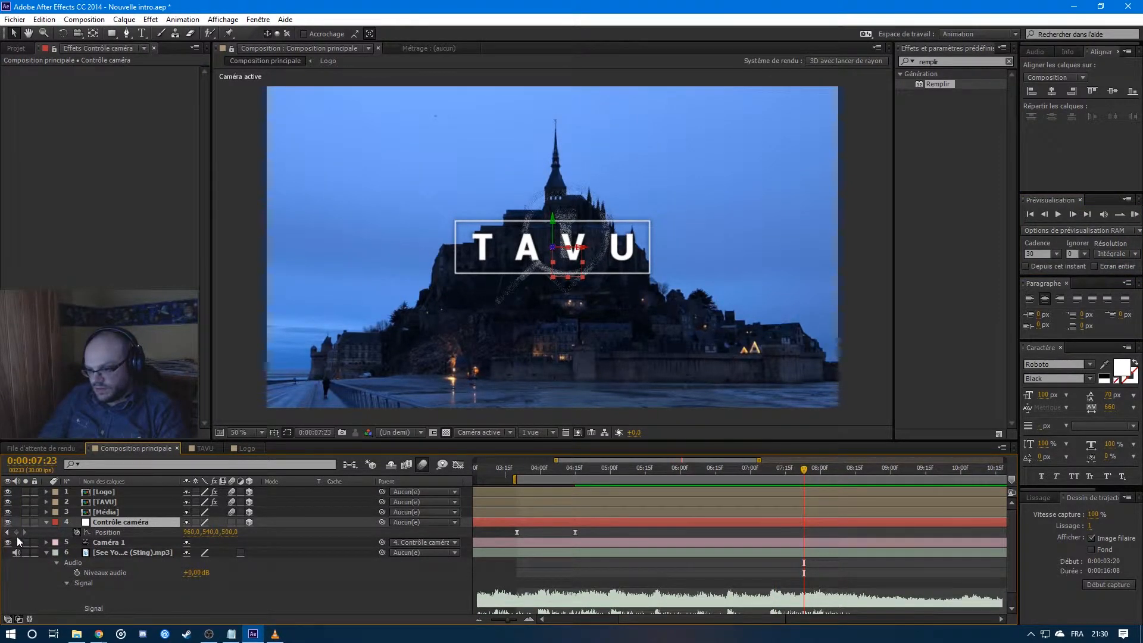
left_click(51, 453)
left_click(131, 447)
left_click(54, 461)
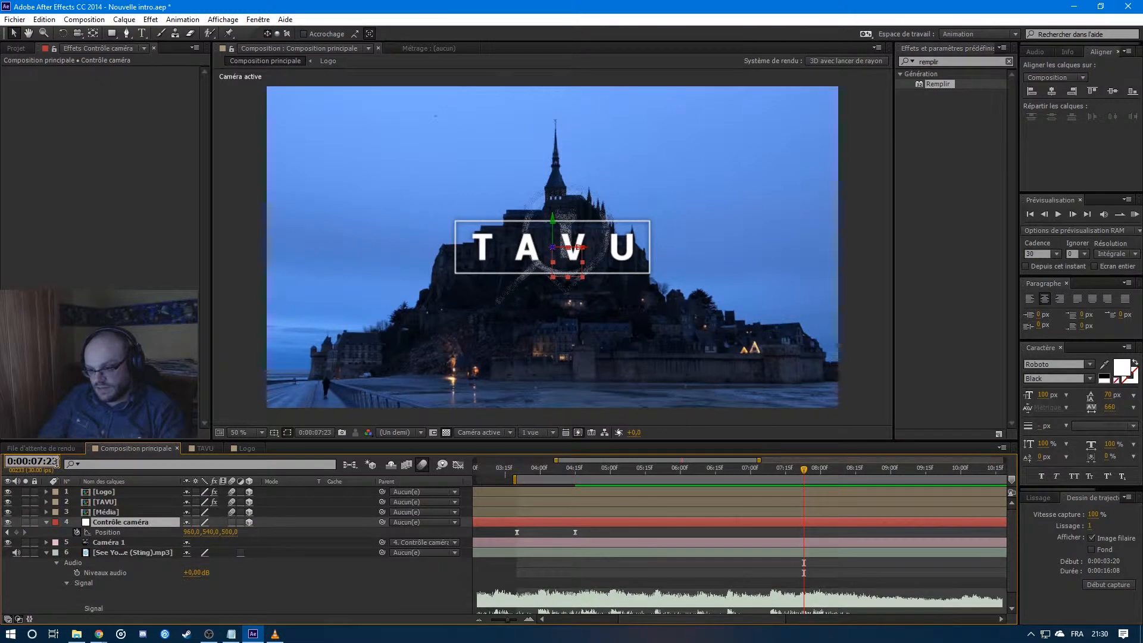
type("5")
key("Return")
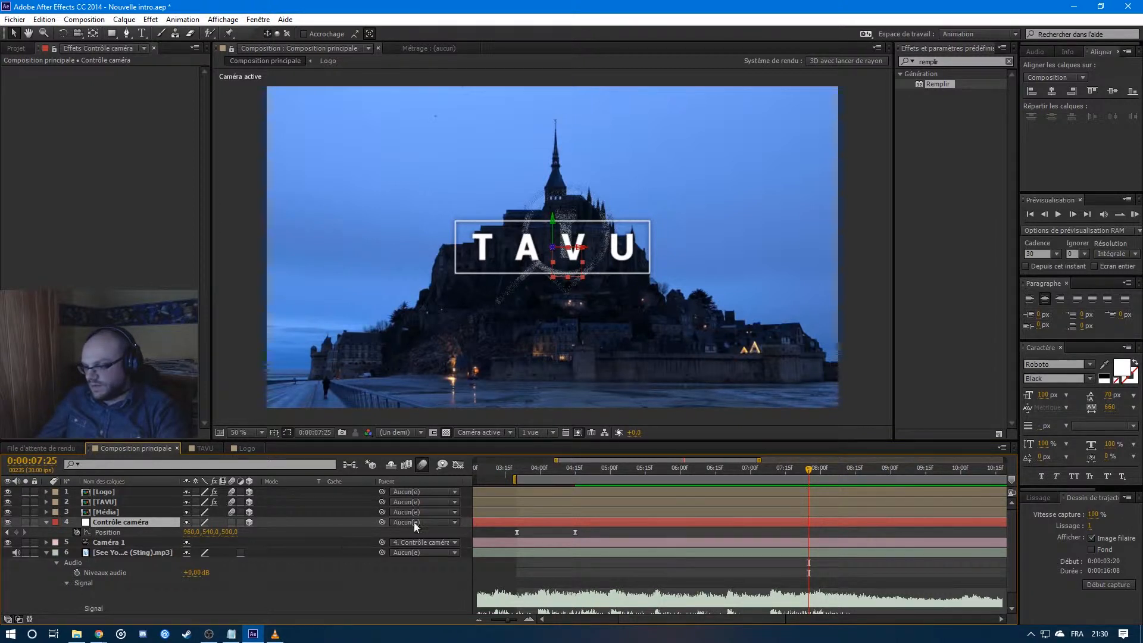
Keyframe Contrôle caméra's Position from Z 500 at 0:00:07:00 to Z 250 at 0:00:07:25, check its speed curve and collapse the audio layer.
key("ctrl+v")
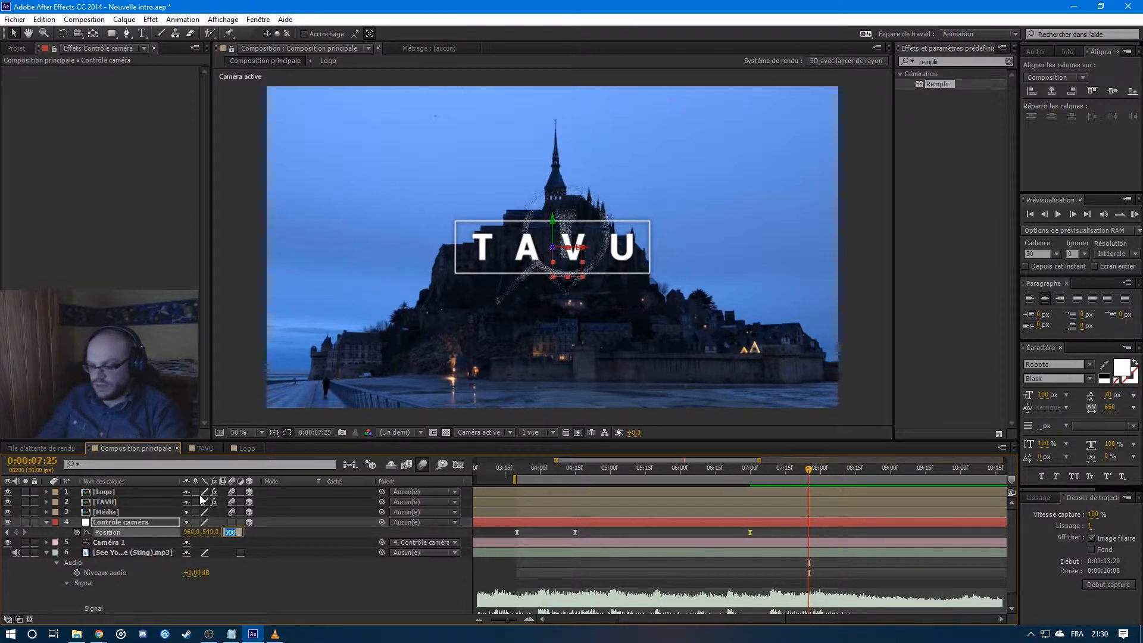
left_click_drag(726, 533, 805, 542)
left_click(458, 466)
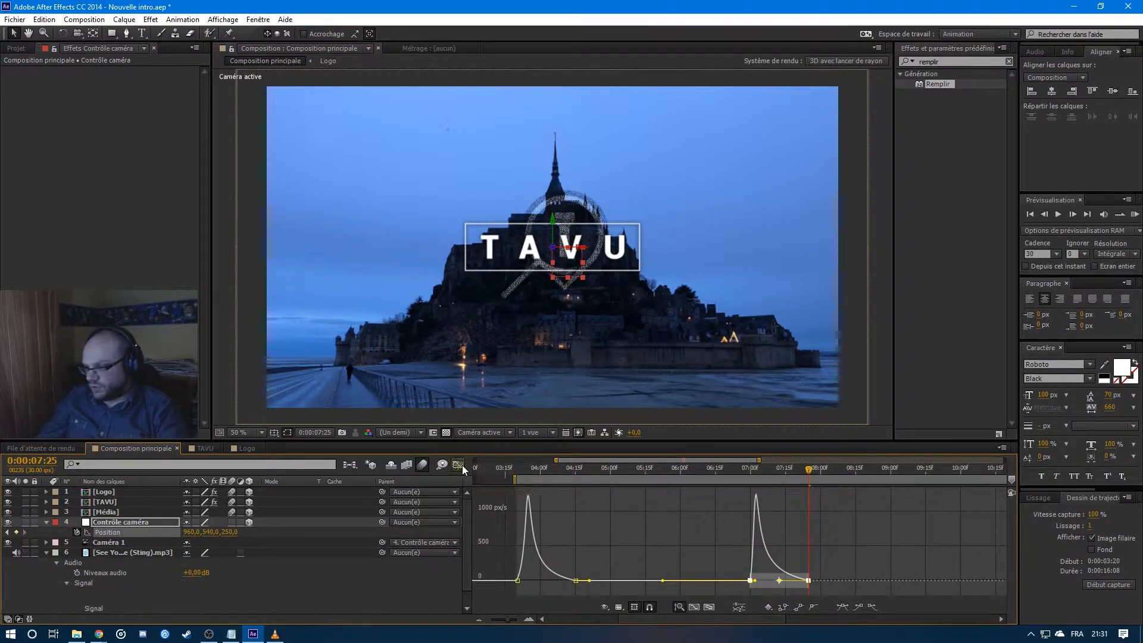
left_click(458, 465)
left_click(46, 552)
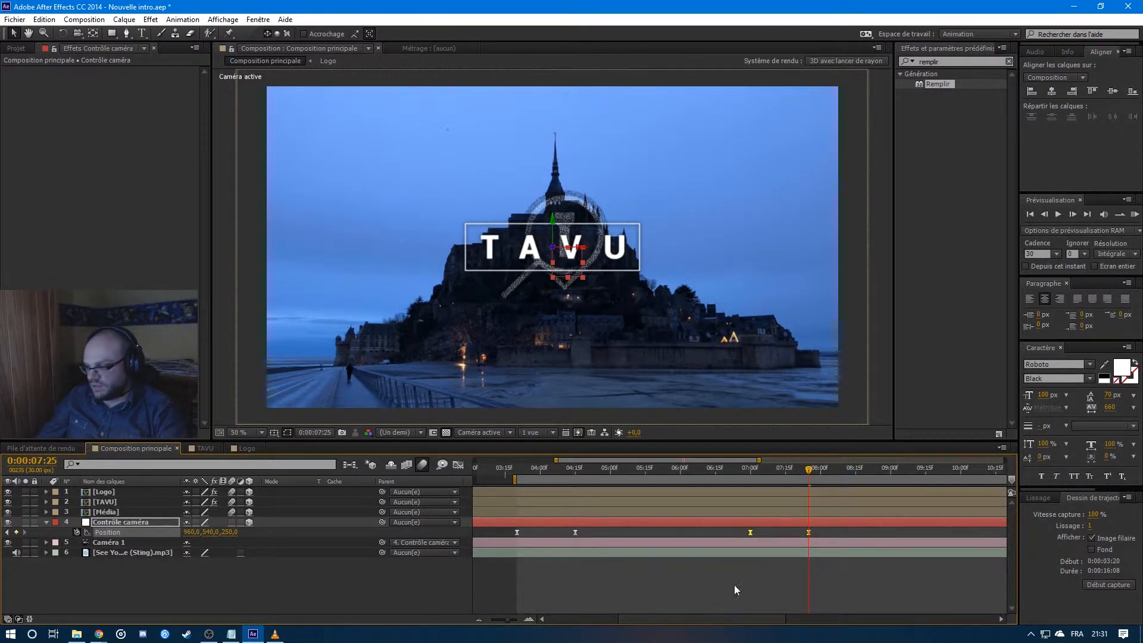
Keyframe the Logo layer's Position at Z -10 at 0:00:07:25 and Z -2203 at 0:00:07:00.
left_click(103, 492)
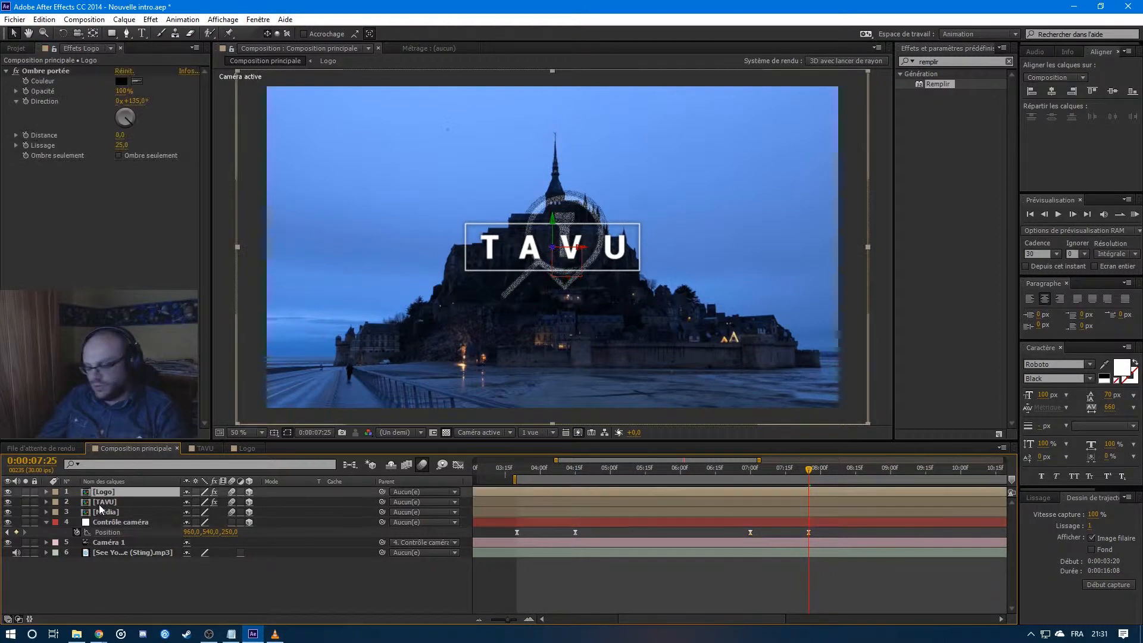
key("p")
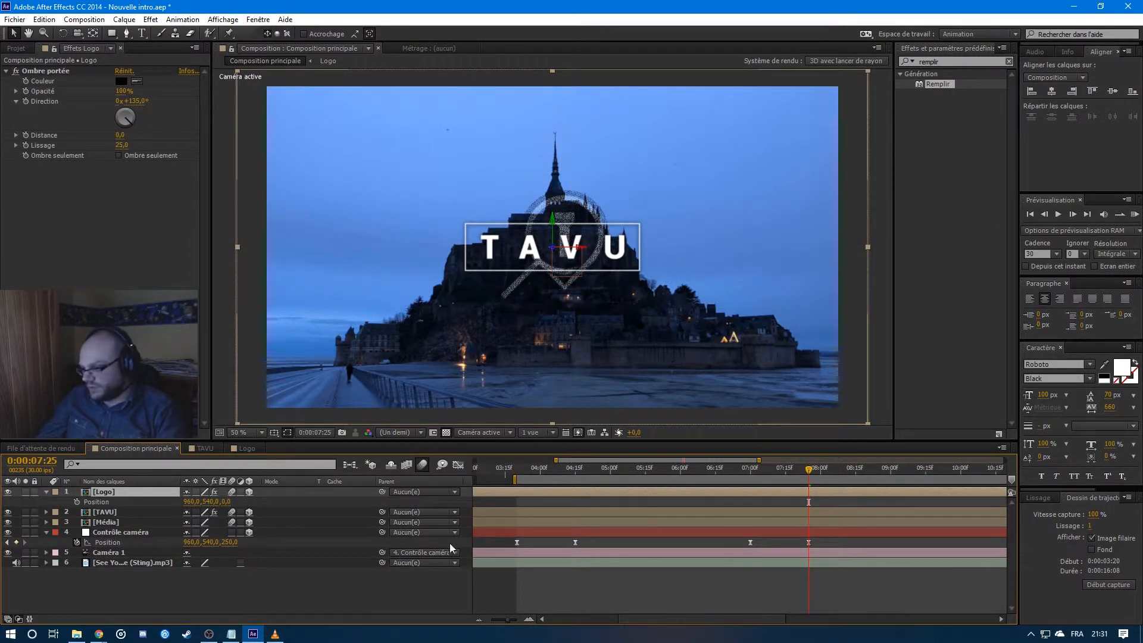
left_click(76, 501)
left_click(226, 501)
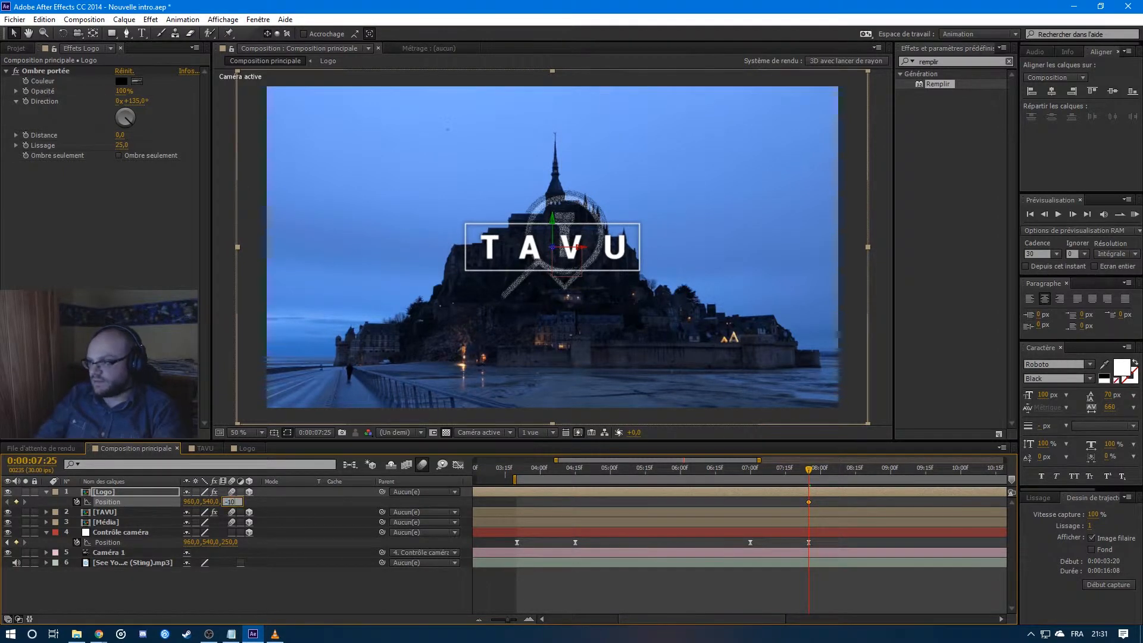
key("Return")
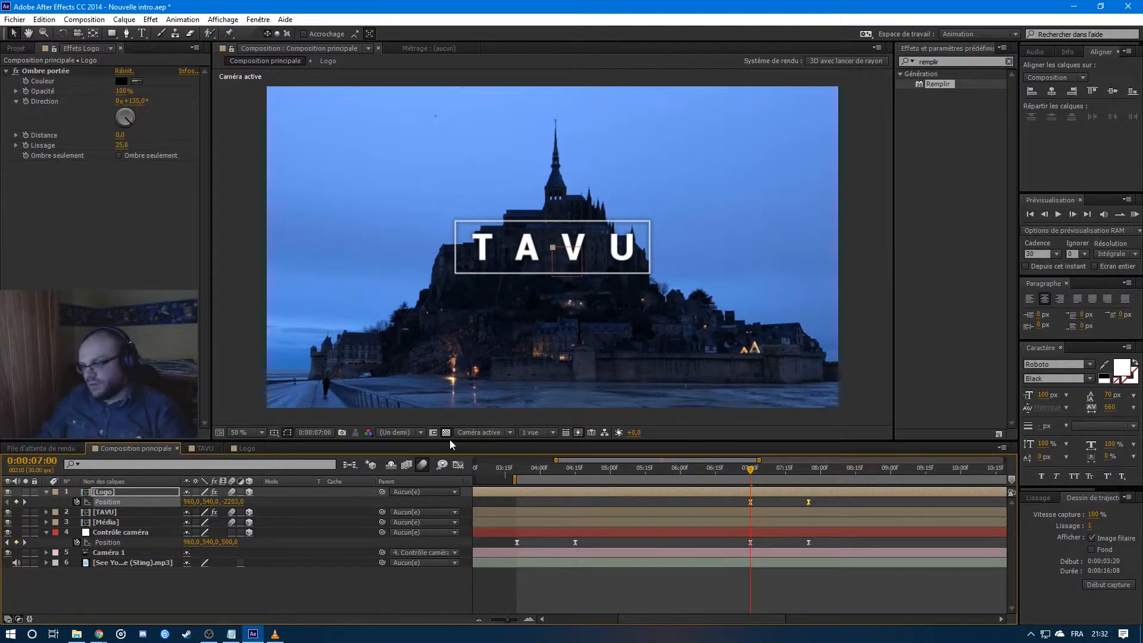
Shape the Logo's Position speed curve to peak early and slow gradually into the last keyframe.
left_click(459, 466)
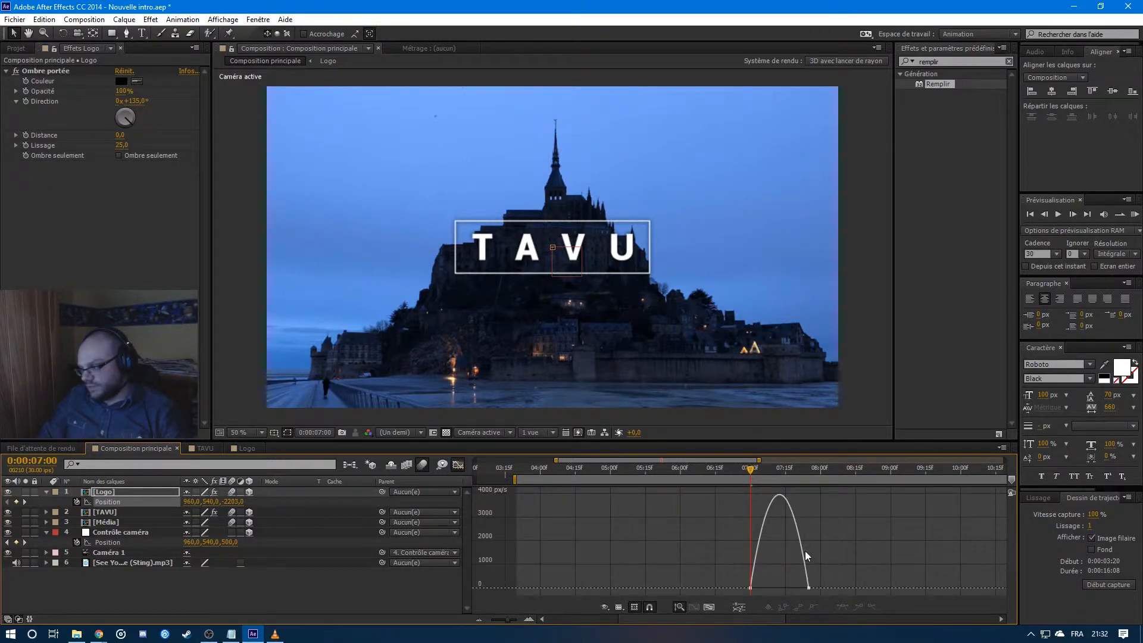
left_click(800, 588)
left_click_drag(760, 583, 721, 566)
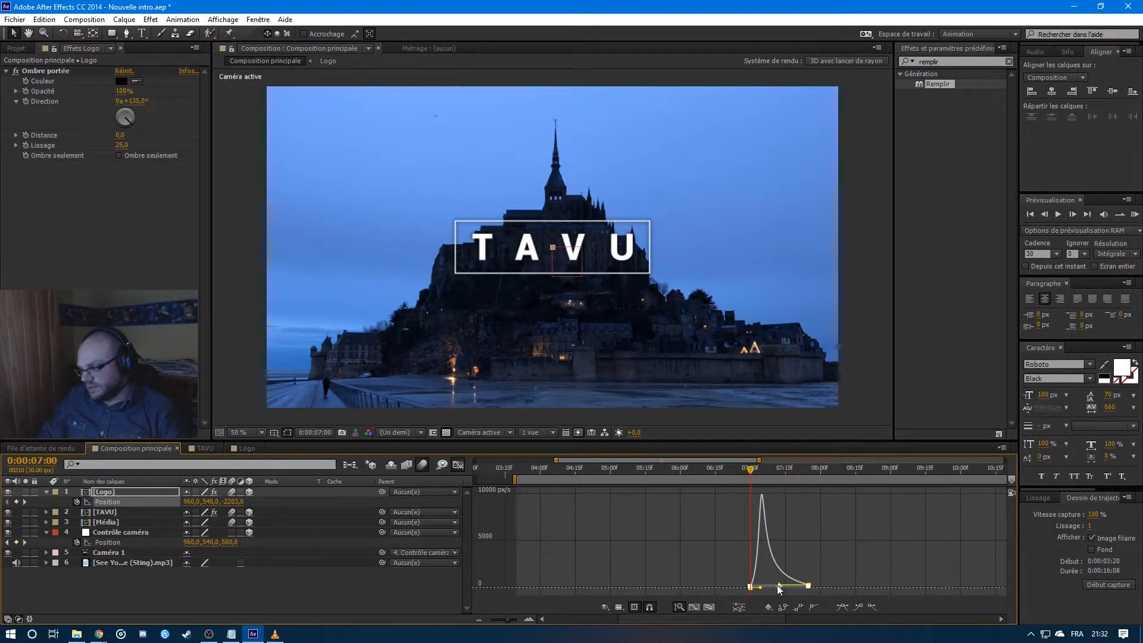
key("shift+F3")
Reveal TAVU's Position and add a keyframe holding 960, 540, -10 at 0:00:06:25.
left_click(116, 515)
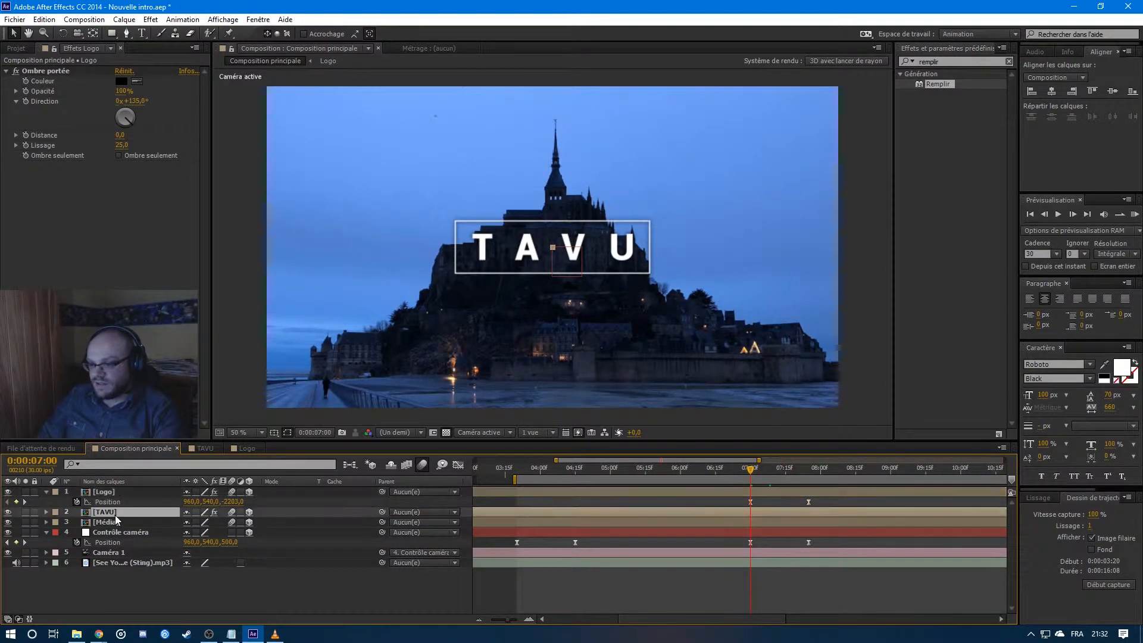
key("p")
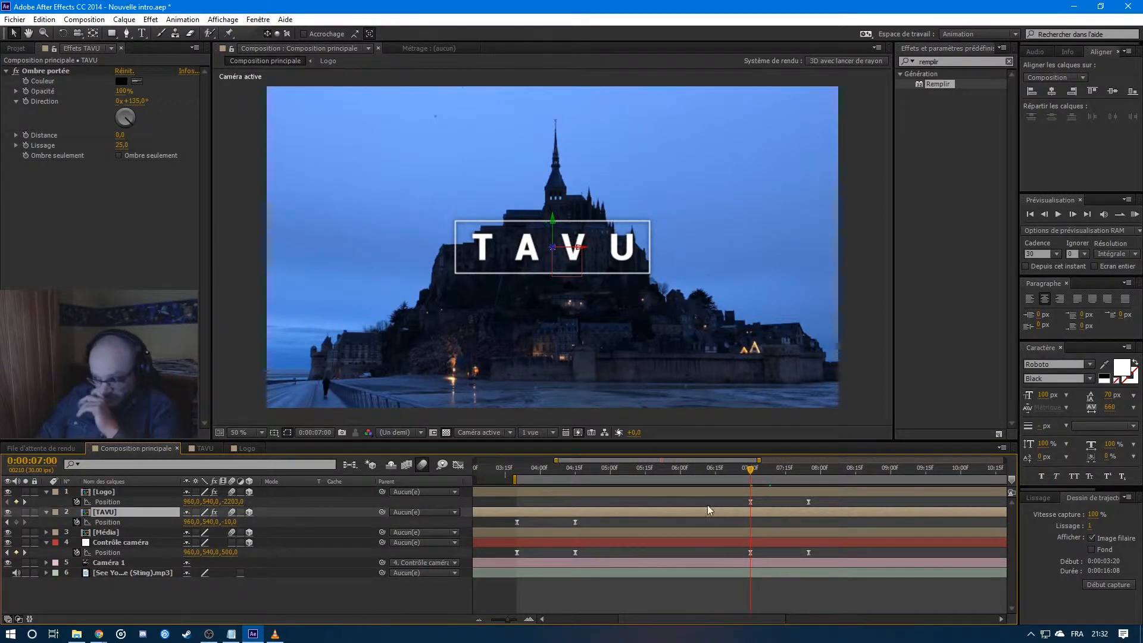
left_click(747, 468)
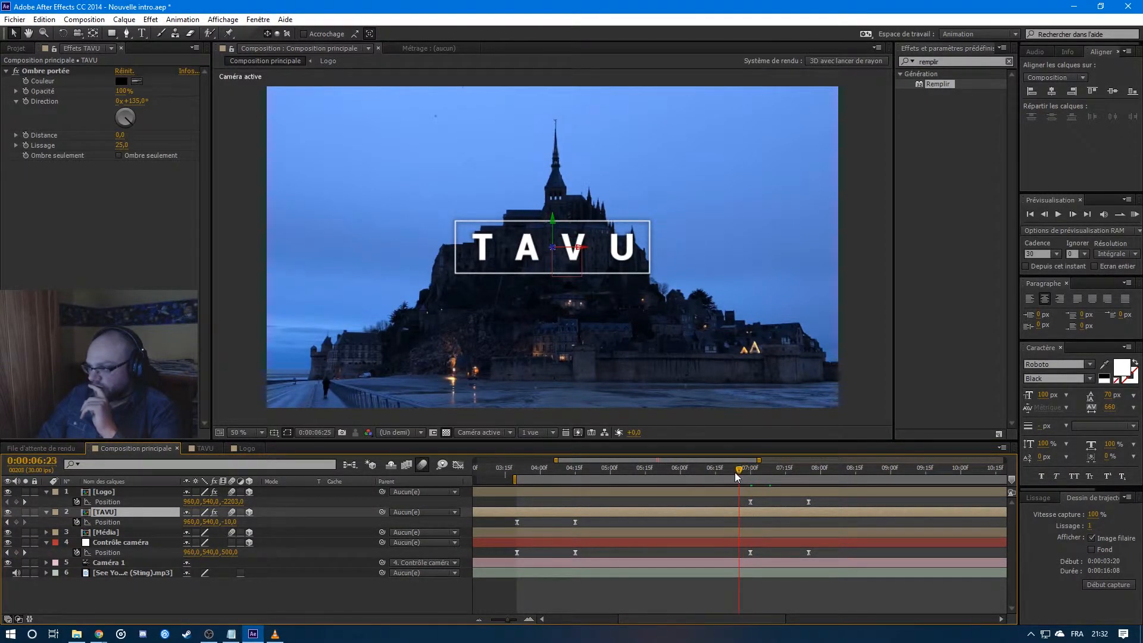
left_click(738, 474)
left_click(756, 473)
left_click_drag(756, 473, 738, 474)
key("alt+shift+p")
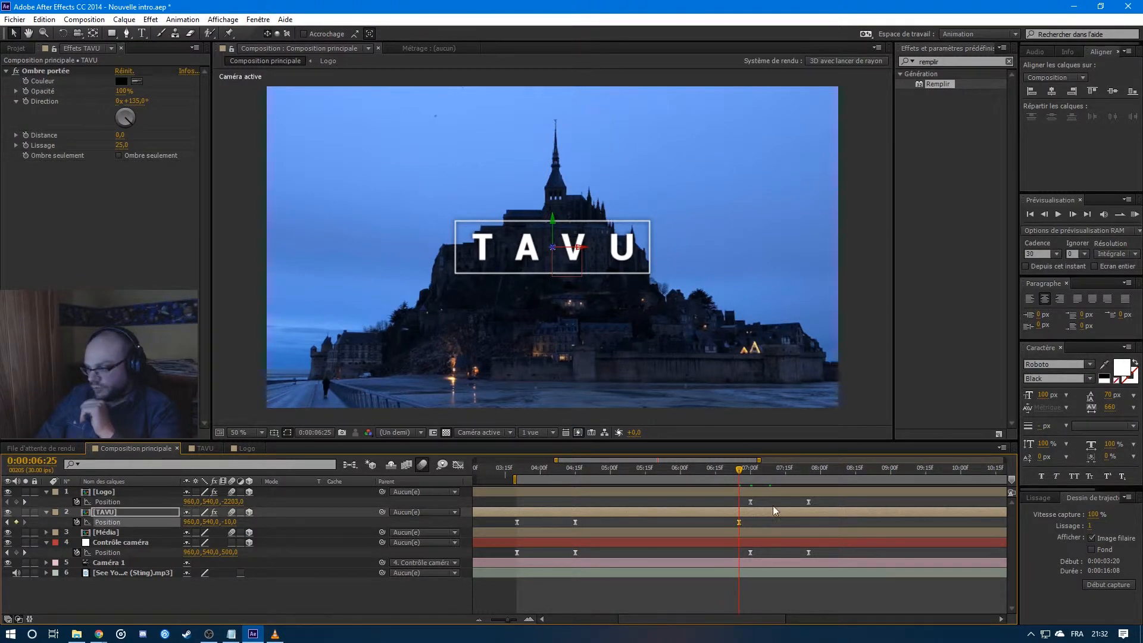
Keyframe TAVU's Position at Z -1 at 0:00:07:05 and check its speed curve.
left_click(738, 521)
left_click(759, 470)
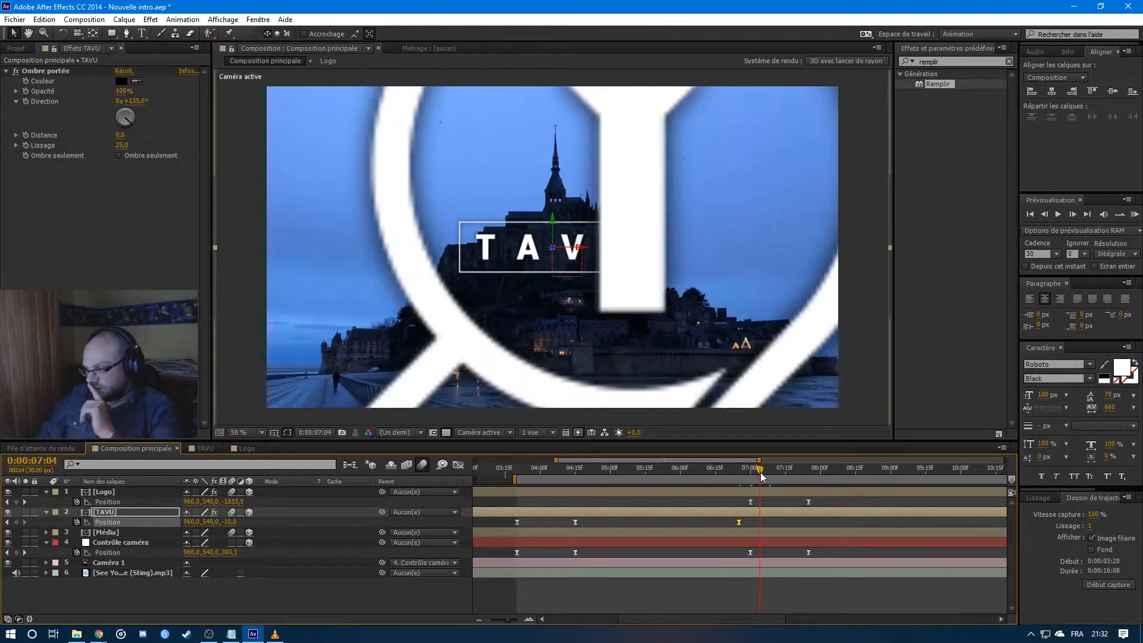
left_click_drag(232, 522, 232, 523)
left_click(458, 465)
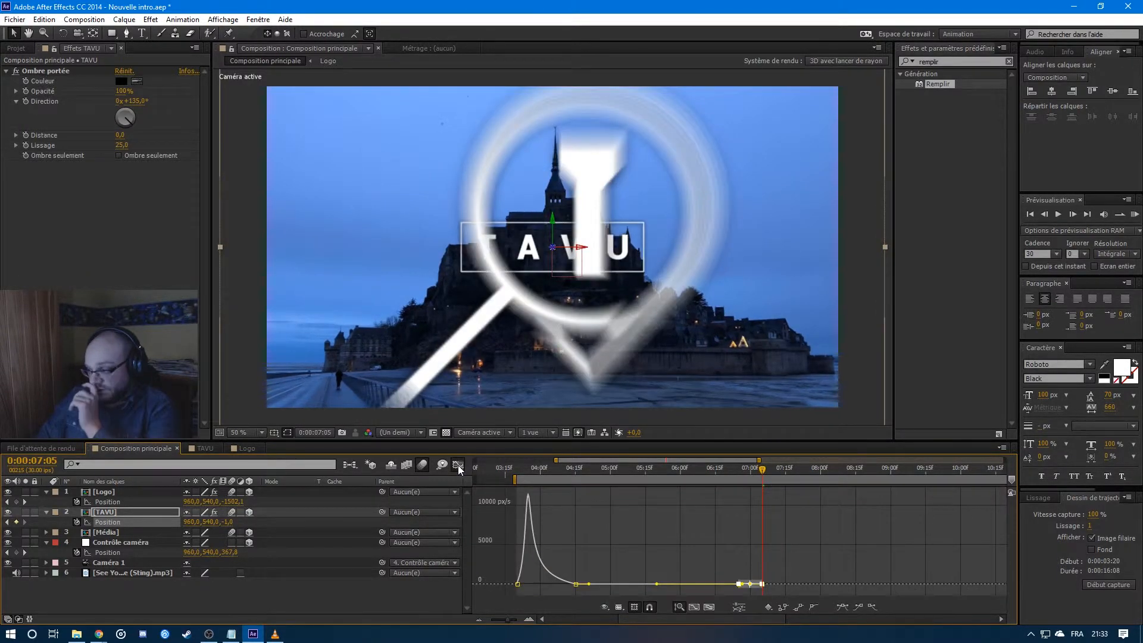
scroll(792, 536, "up", 5)
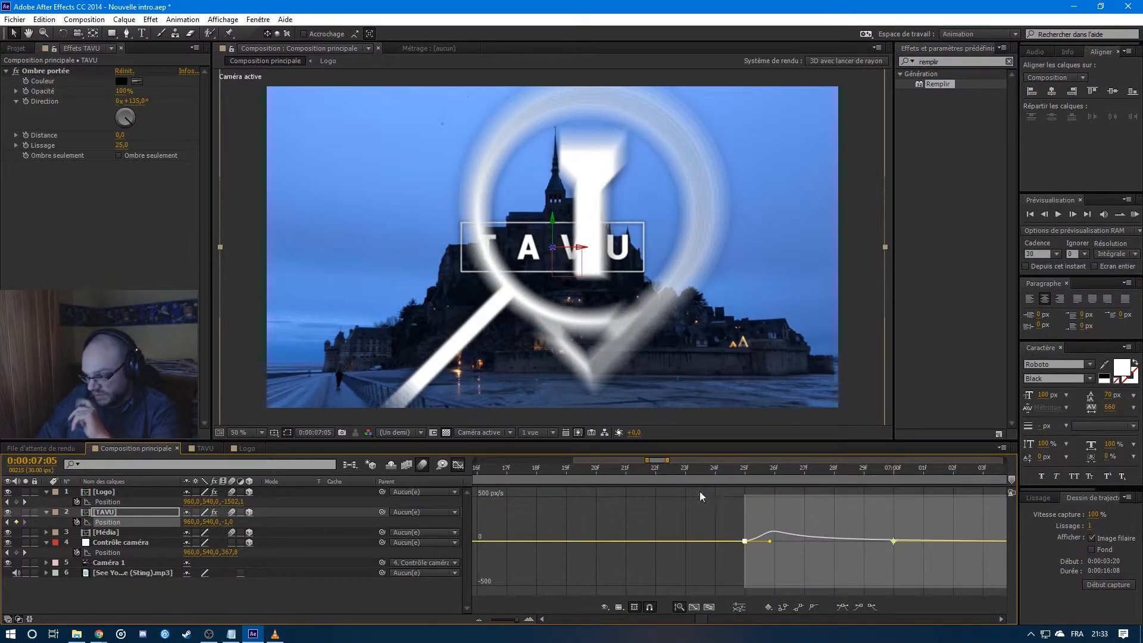
left_click(458, 465)
Reveal the music's waveform and keyframe Contrôle caméra's Position from Z 250 at 0:00:10:00 to Z 100 at 0:00:10:10.
left_click(626, 470)
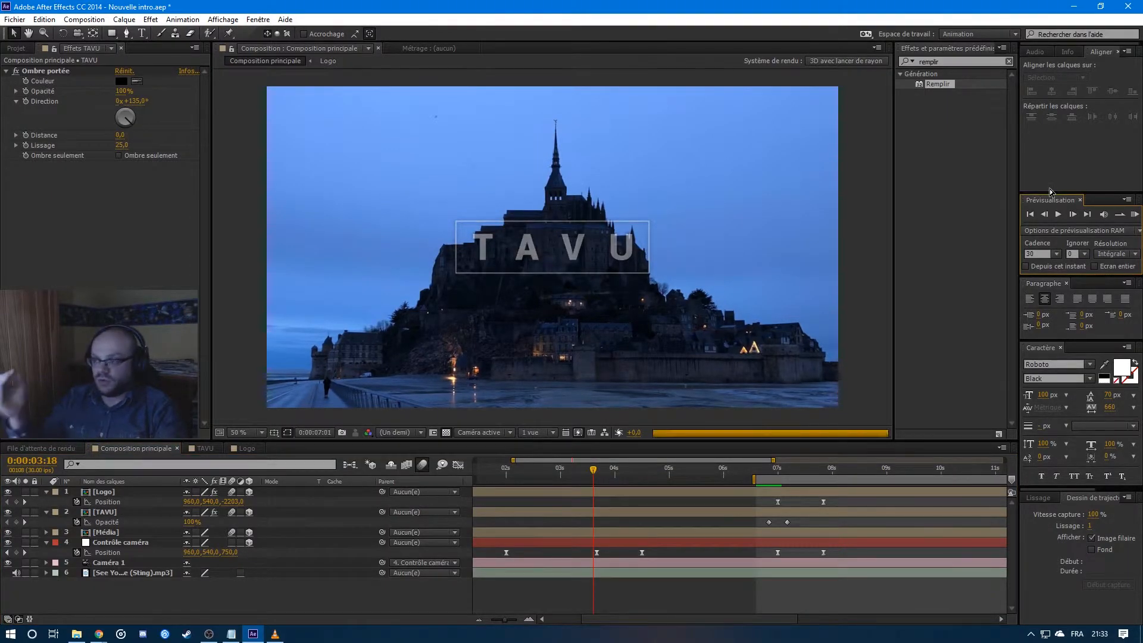
key("l")
key("l")
left_click_drag(626, 460, 720, 460)
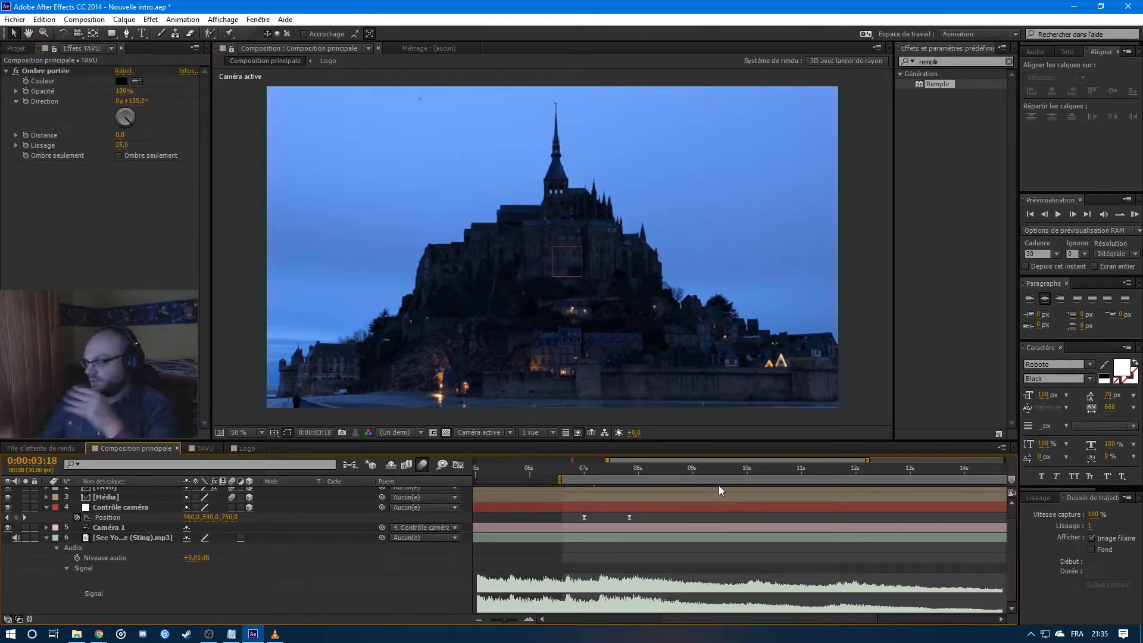
left_click(747, 468)
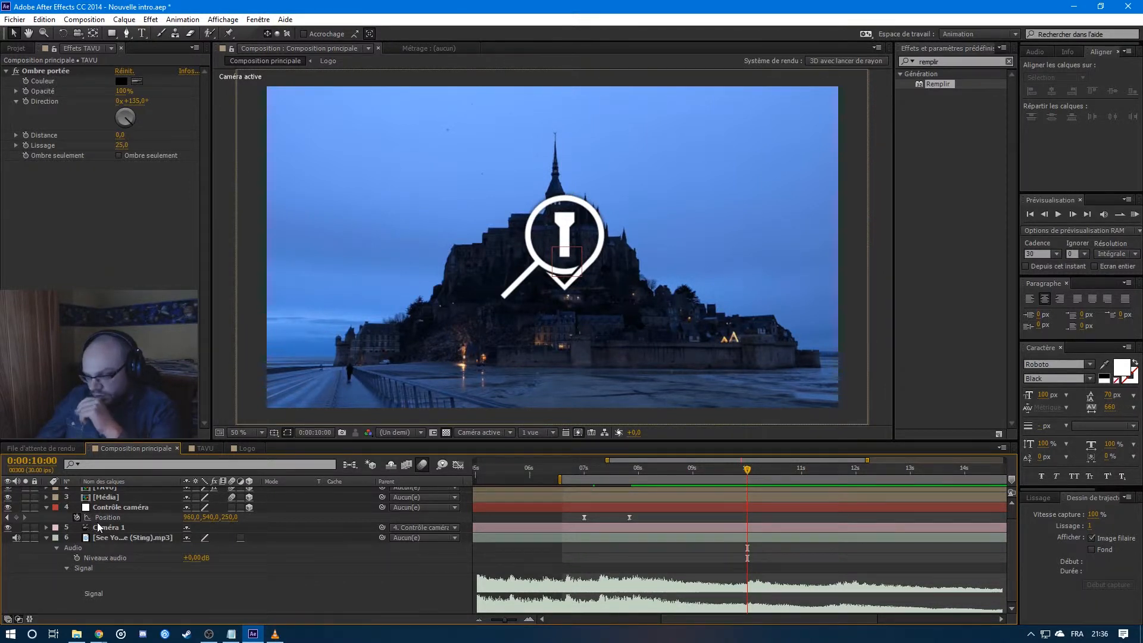
left_click(16, 517)
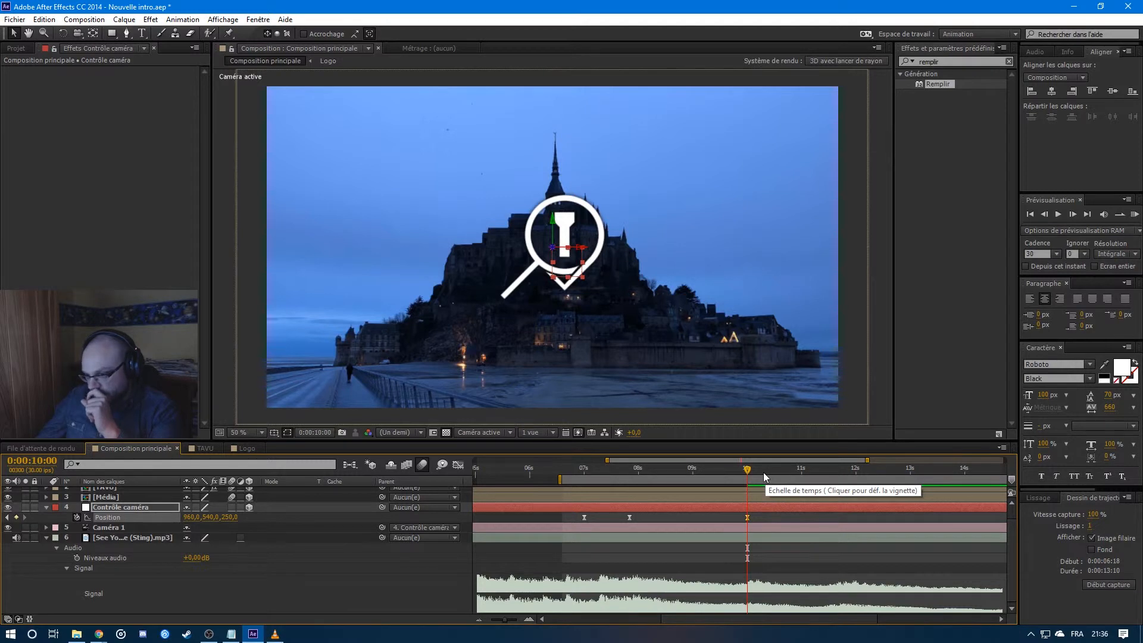
left_click(762, 473)
left_click(763, 476)
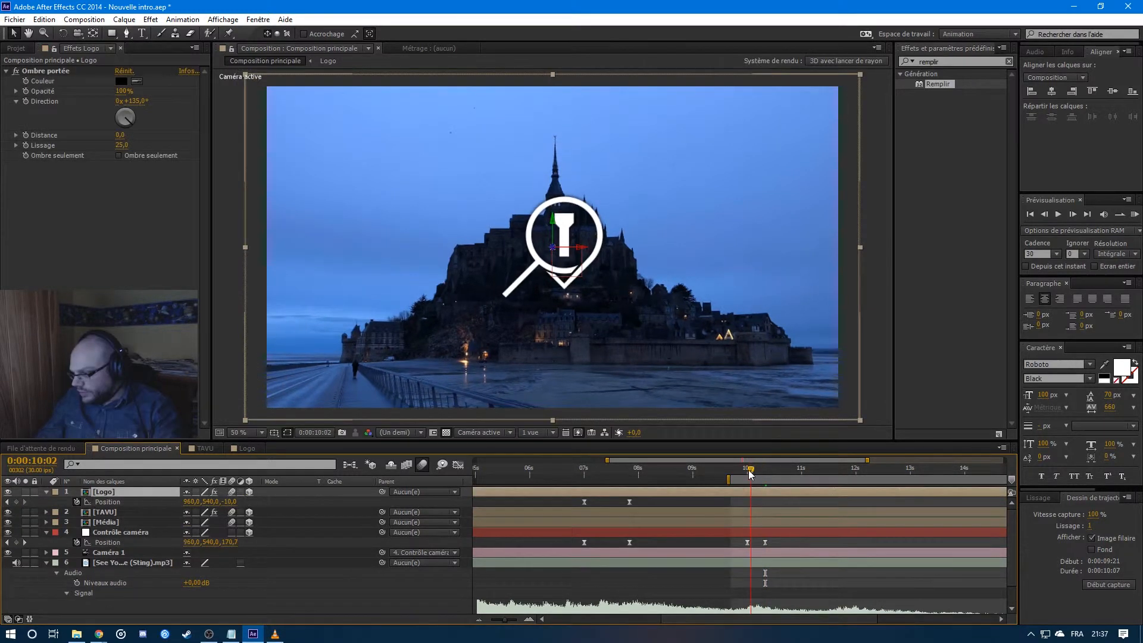
Keyframe the Logo's Position at Z -1 at 0:00:10:10 and check its speed curve.
left_click(764, 470)
left_click(232, 502)
type("-1")
key("Return")
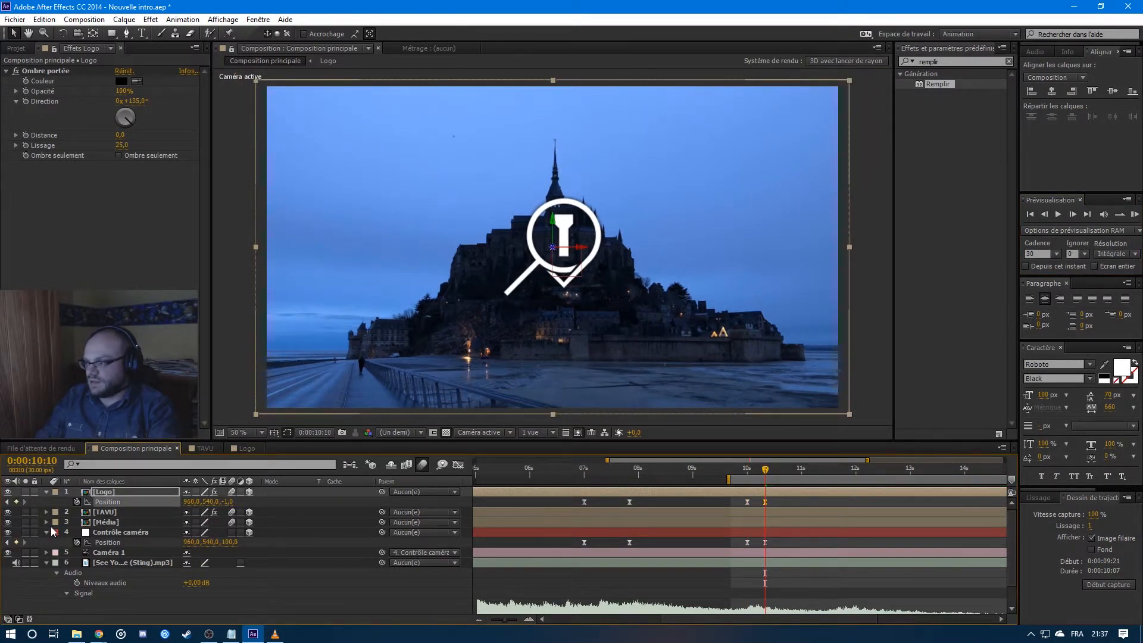
left_click(458, 465)
left_click(458, 465)
Keyframe the Logo's Opacity down to 0% between 0:00:10:00 and 0:00:10:10 and collapse the layer.
key("t")
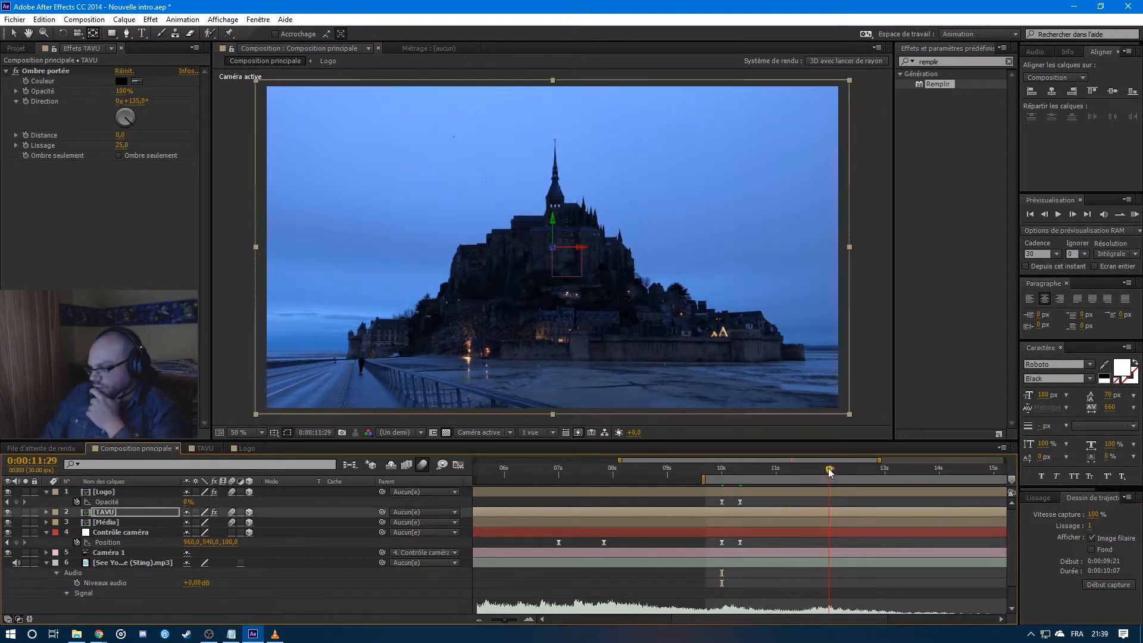
left_click(816, 465)
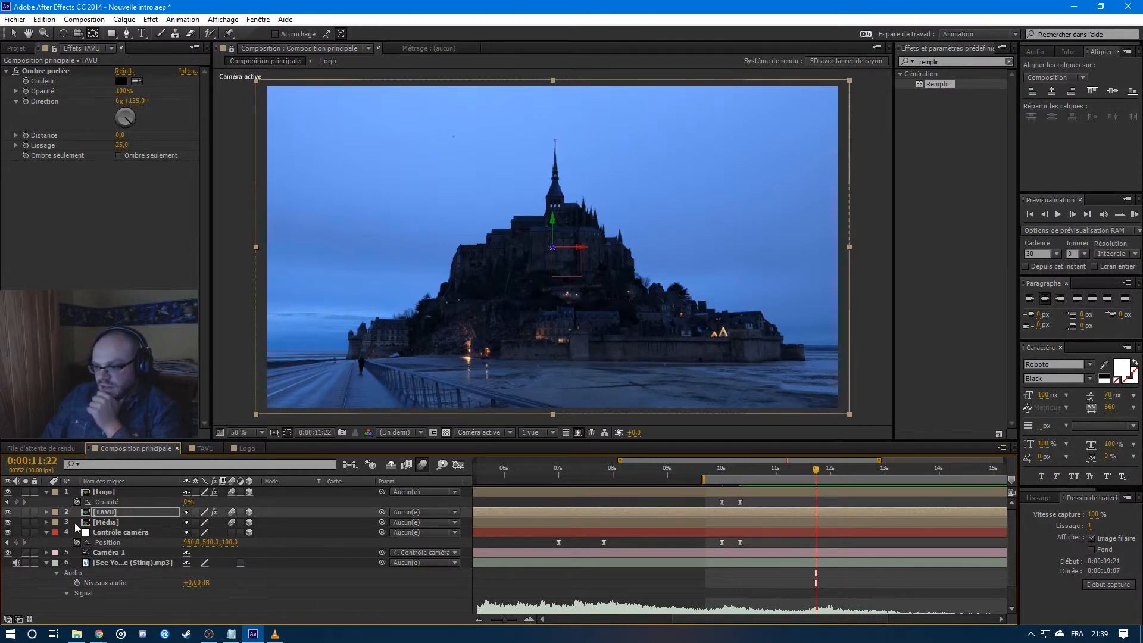
left_click(46, 492)
Keyframe the Background's Scale at 100% at 0:00:11:22 in the Calque composition nested in Média, and return to the main composition.
double_click(103, 512)
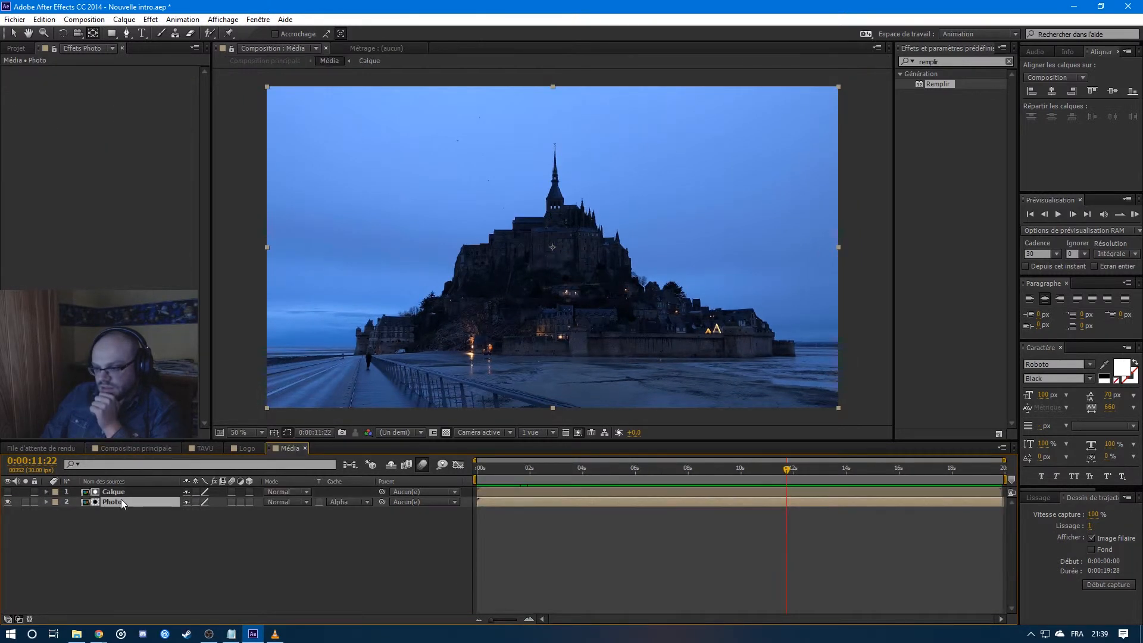
double_click(117, 495)
left_click(118, 494)
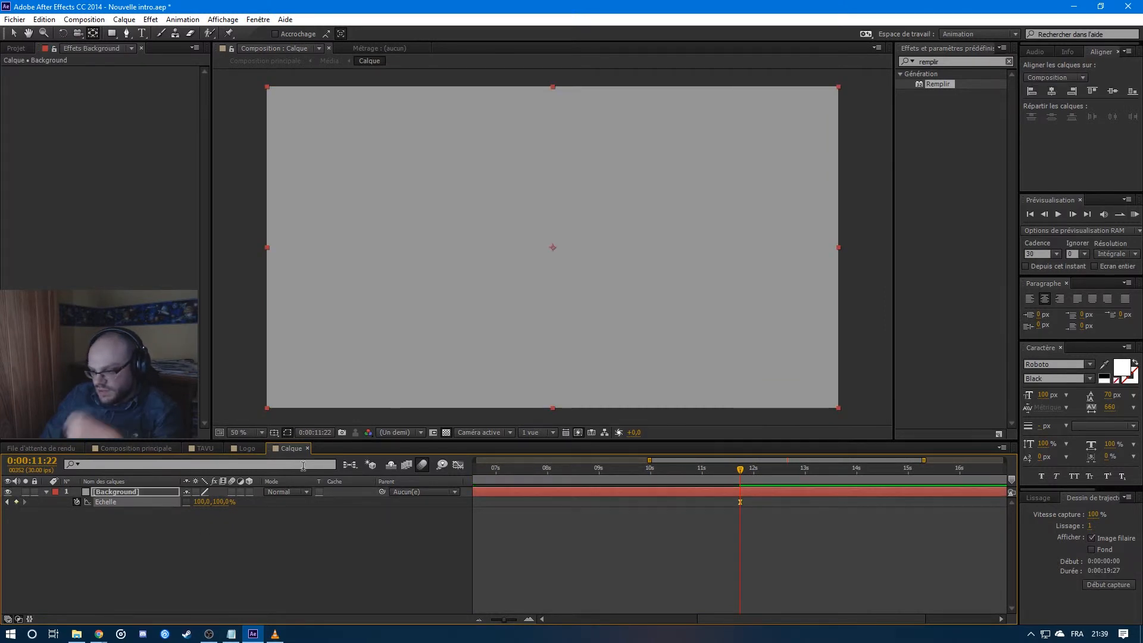
left_click(135, 448)
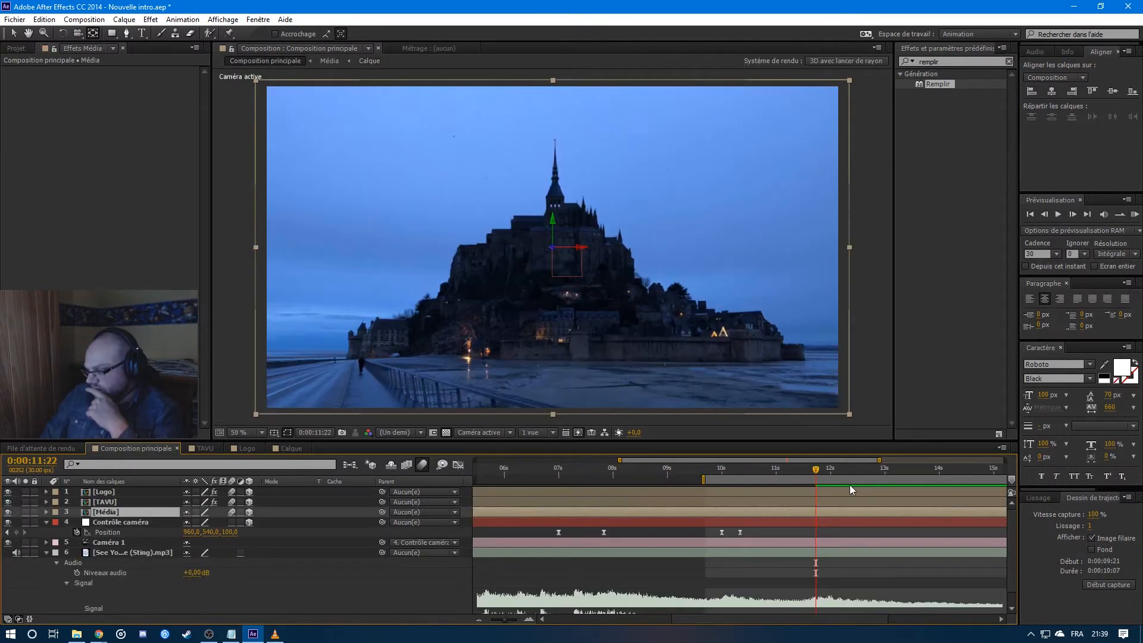
Keyframe Contrôle caméra's Position from Z 100 just before 0:00:12:00 to Z 0 at 0:00:13:00.
left_click(887, 471)
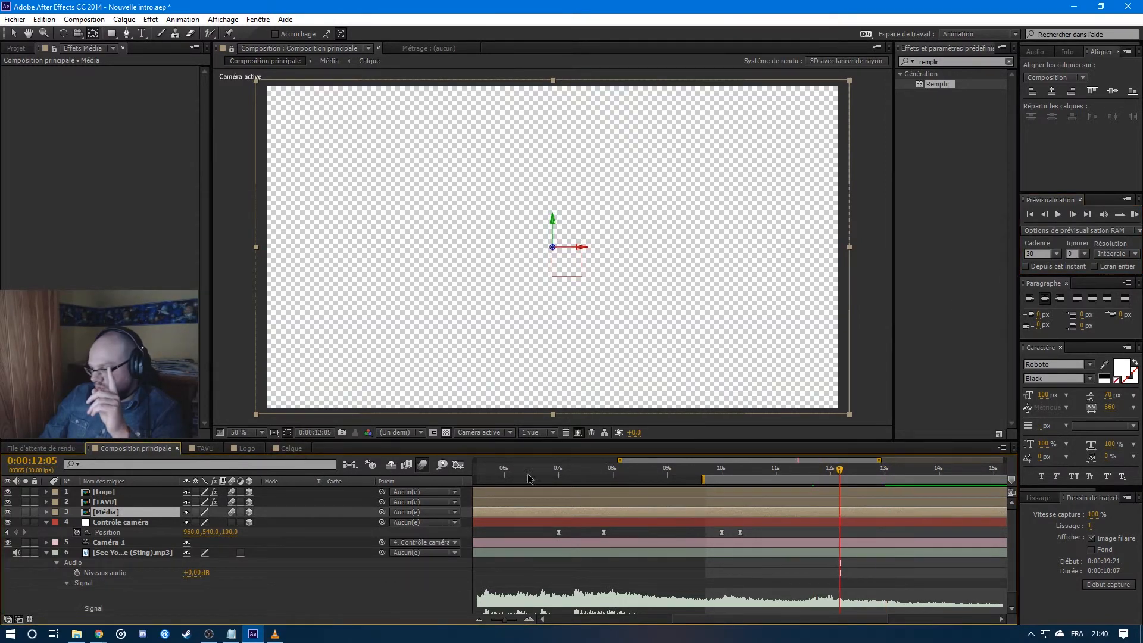
left_click(229, 531)
type("0")
key("Return")
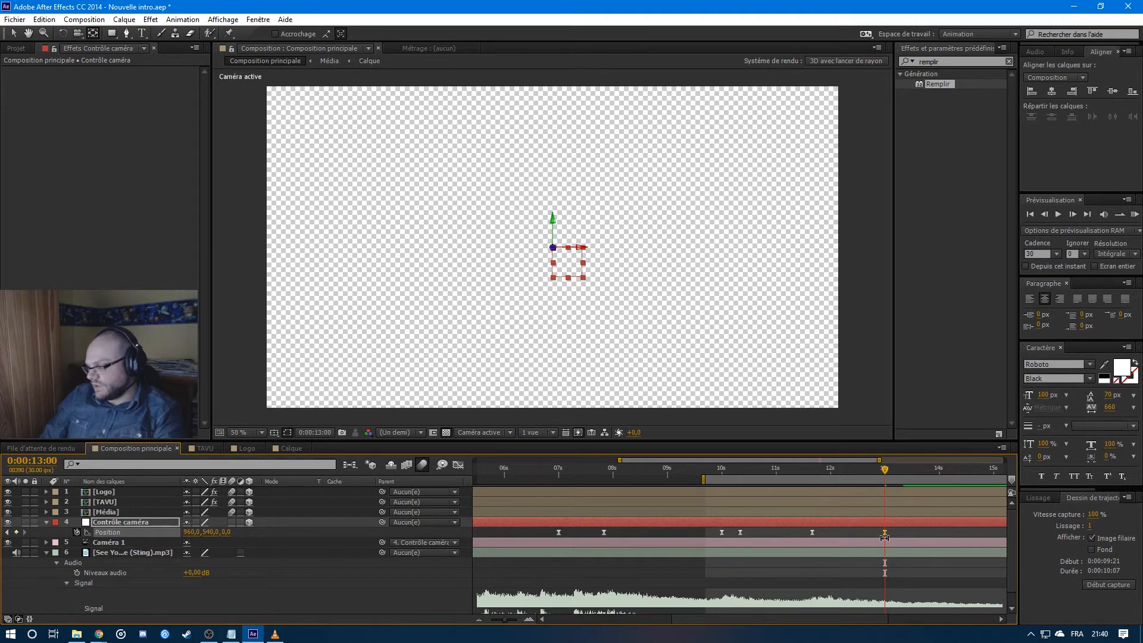